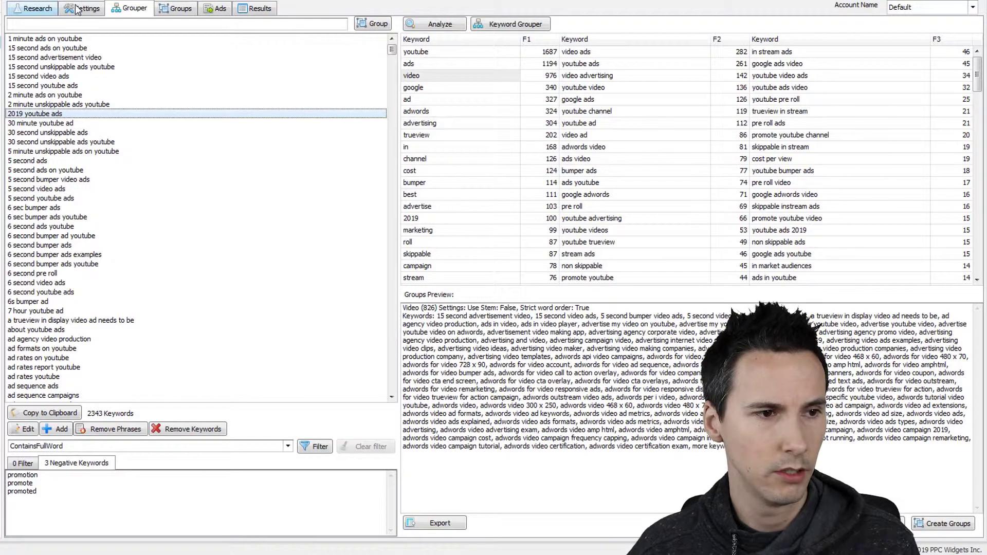
- Enable grouping each keyword into its own AdGroup in the settings and save the changes
left_click(95, 11)
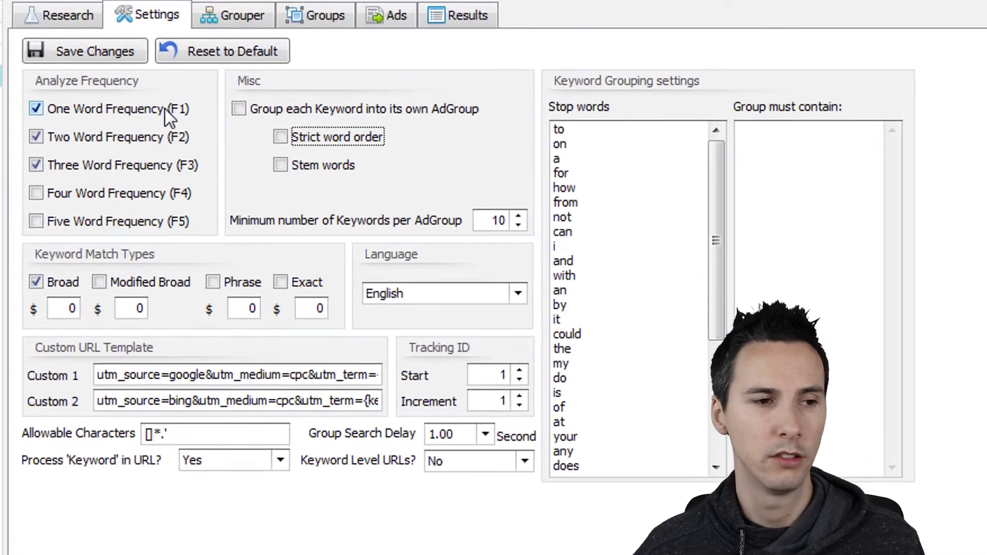
left_click(245, 111)
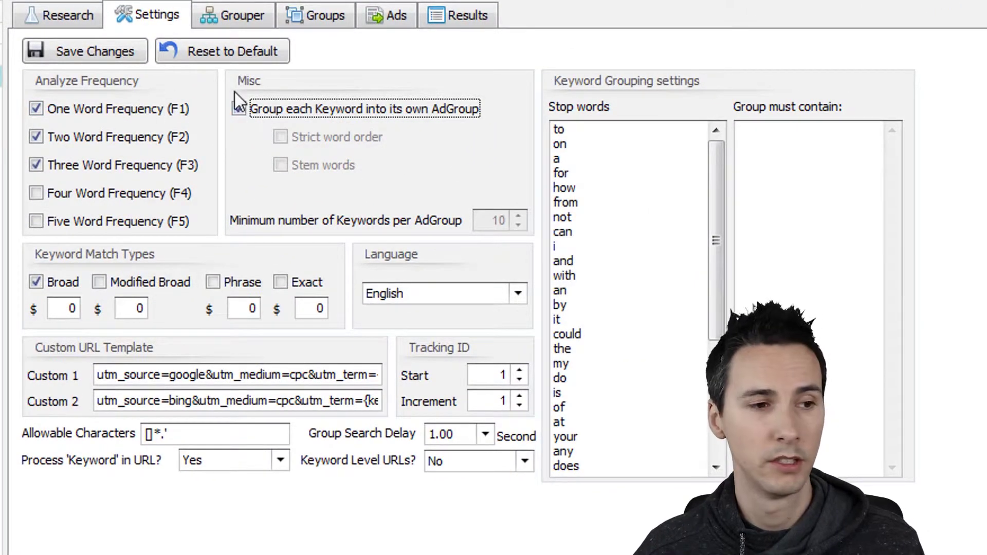
left_click(350, 112)
left_click(466, 113)
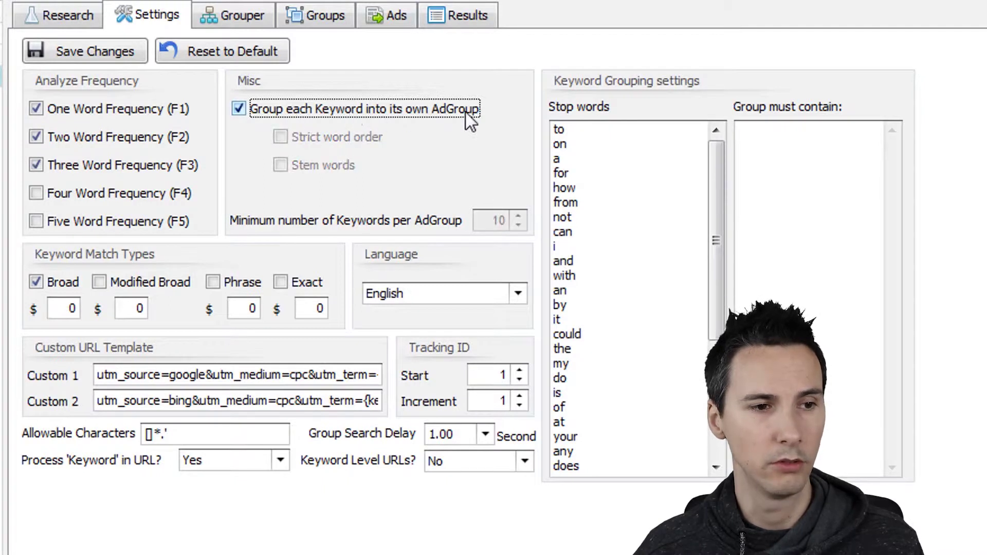
left_click(106, 55)
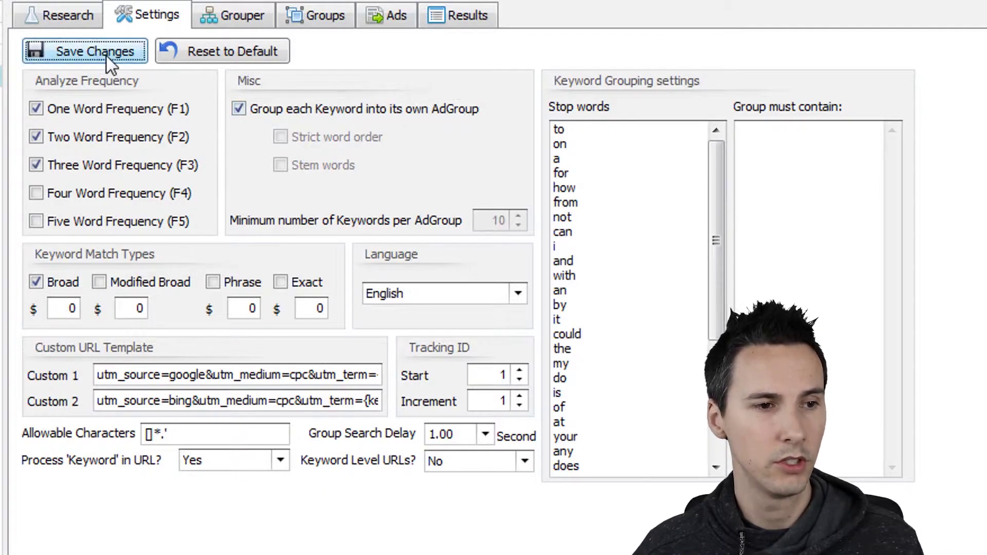
- Reanalyze the word frequencies of the campaign's keyword list in the Grouper
left_click(233, 11)
left_click(378, 290)
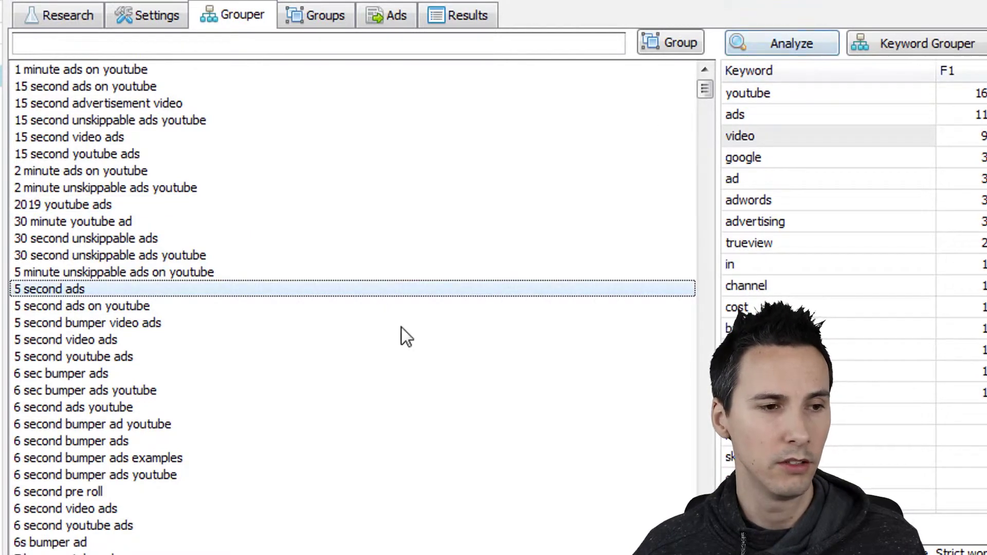
left_click(371, 206)
left_click(362, 272)
left_click(337, 390)
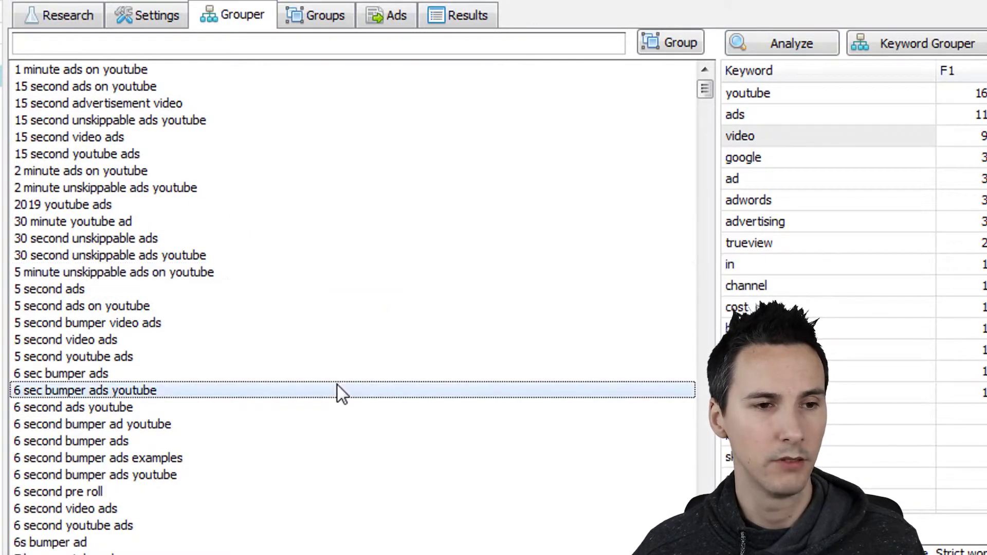
left_click(776, 45)
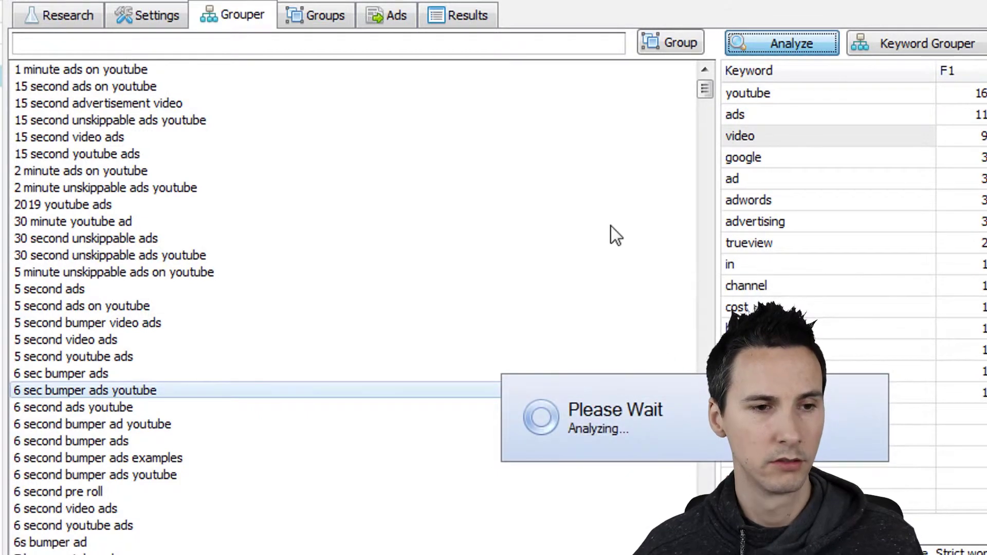
left_click(202, 190)
left_click(206, 289)
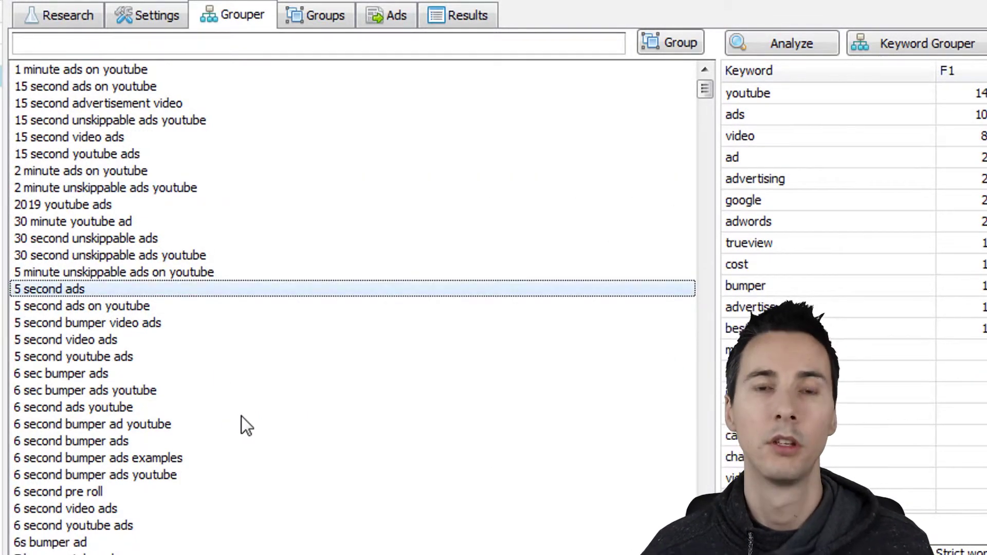
left_click(876, 45)
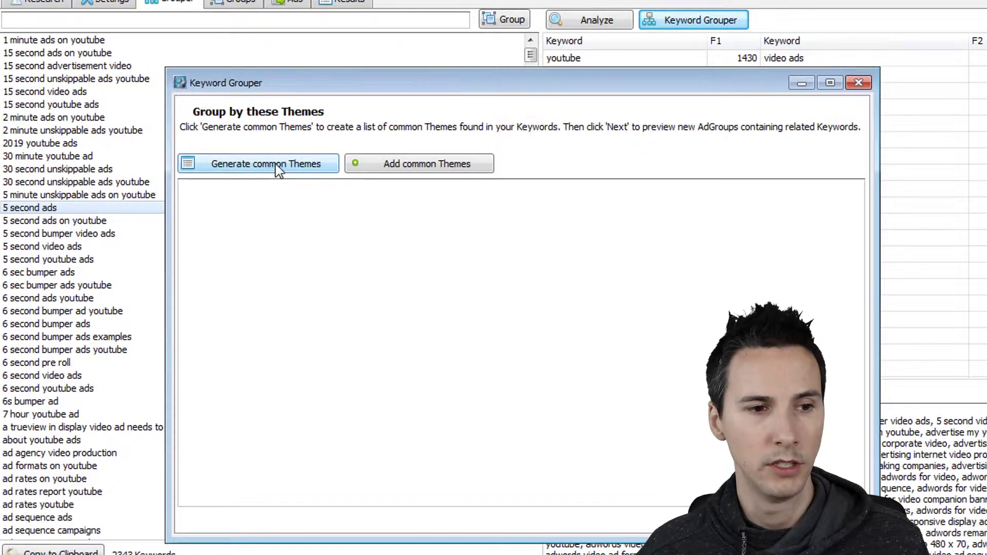
left_click(277, 165)
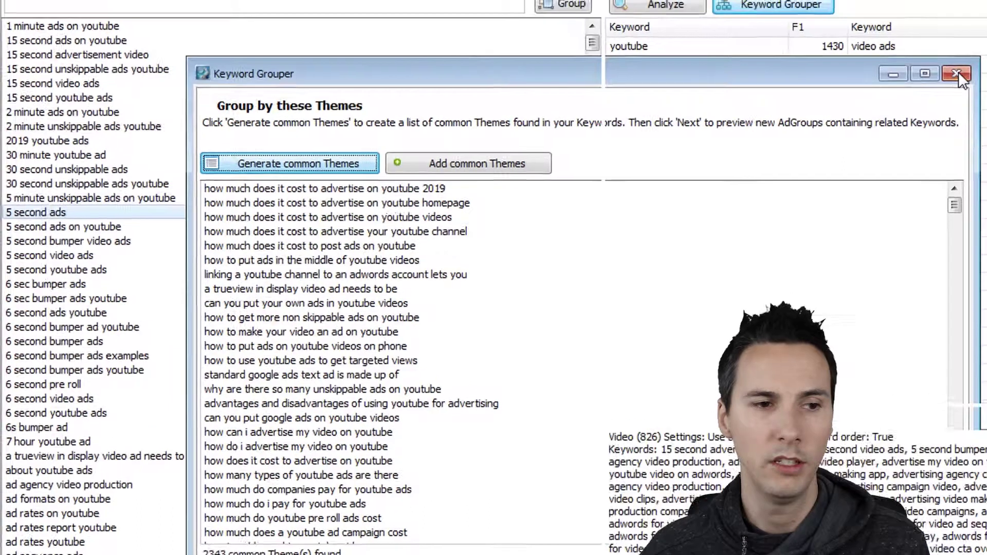
left_click(853, 40)
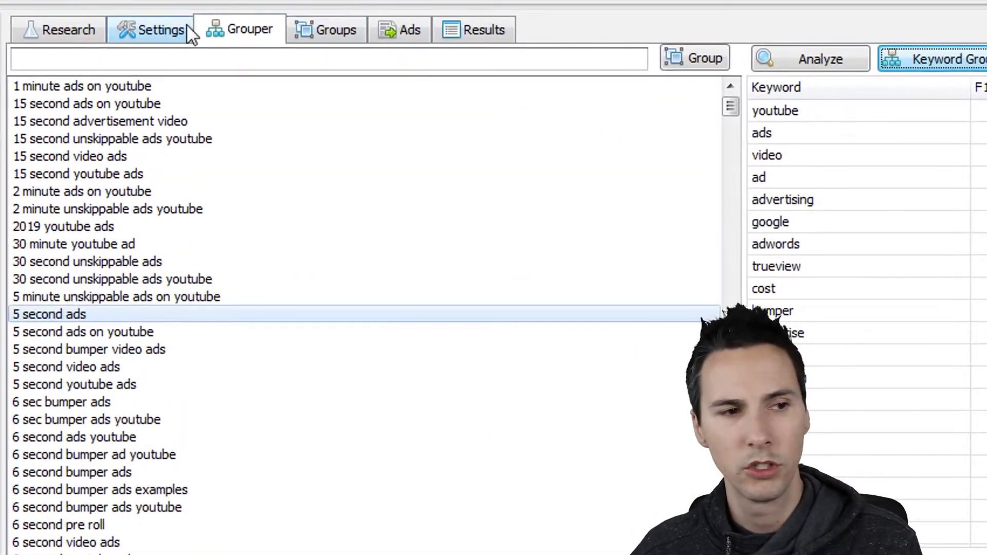
- Enable the Phrase, Exact and Modified Broad keyword match types in the settings, alongside Broad
left_click(188, 27)
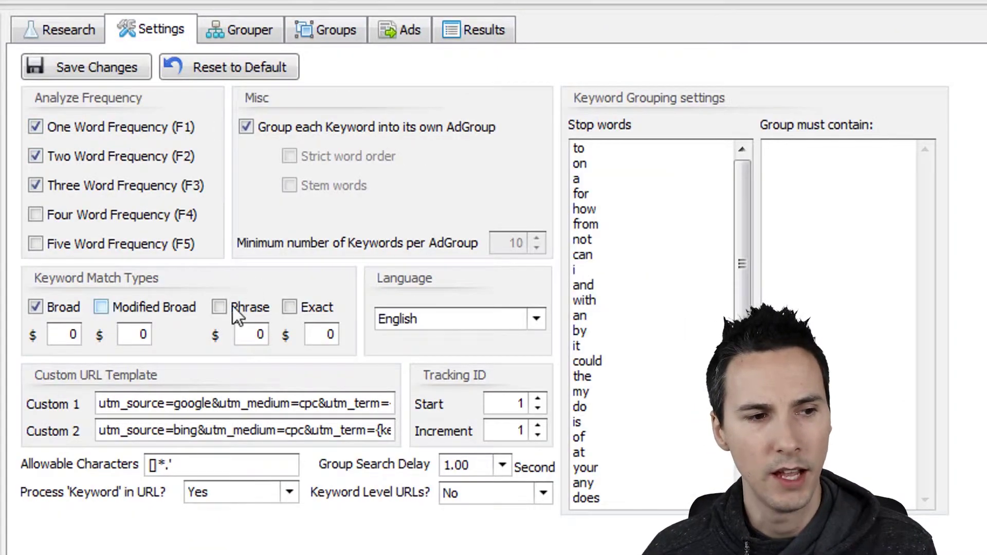
left_click(247, 307)
left_click(305, 304)
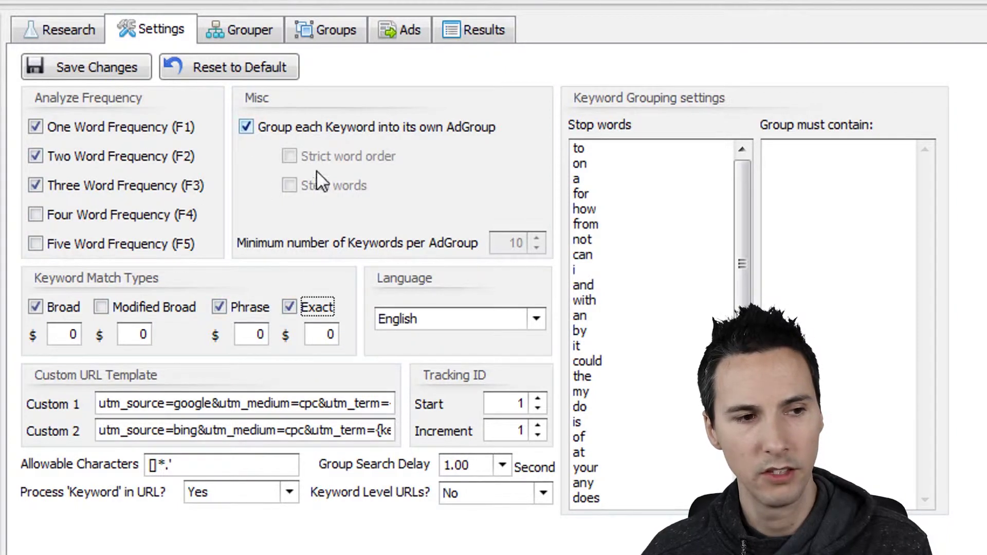
left_click(140, 308)
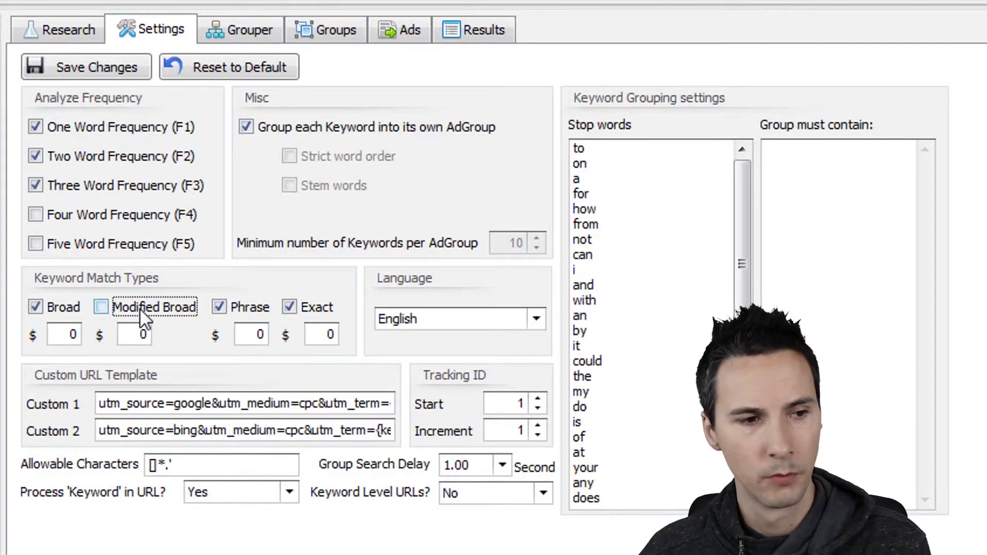
- Set the bids to $0.5 Broad, $0.65 Modified Broad, $0.70 Phrase and $0.90 Exact, and save without applying them to the current campaign
double_click(71, 335)
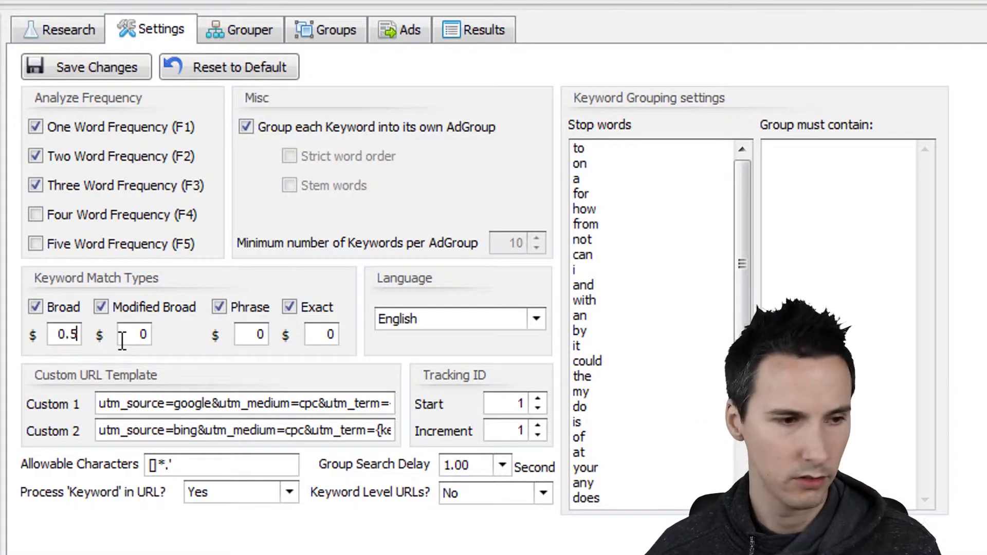
key("Tab")
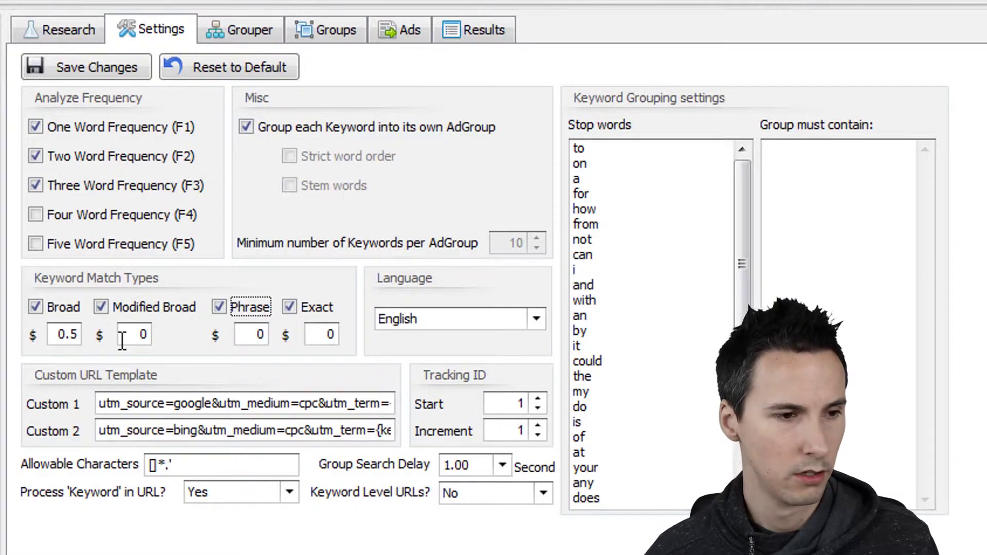
double_click(134, 334)
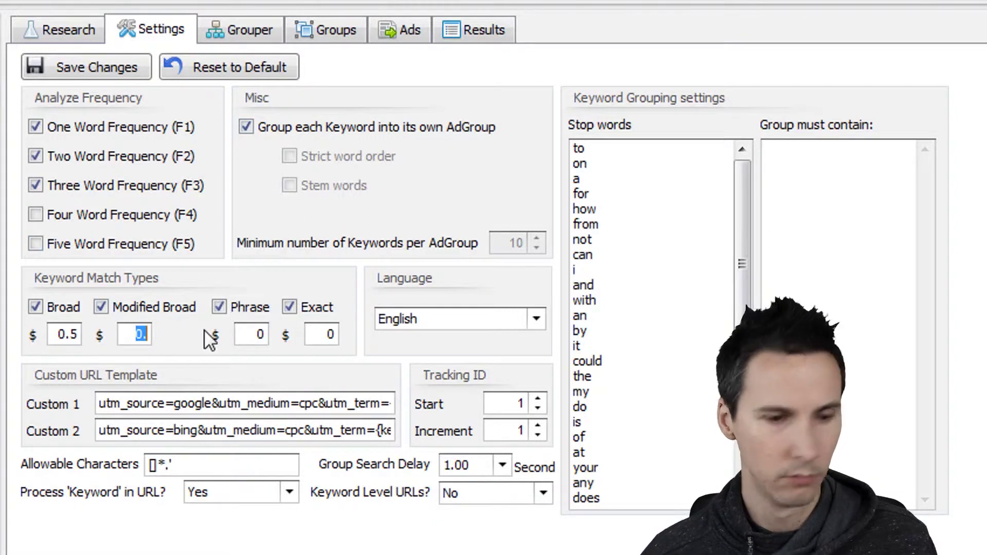
type("0.65")
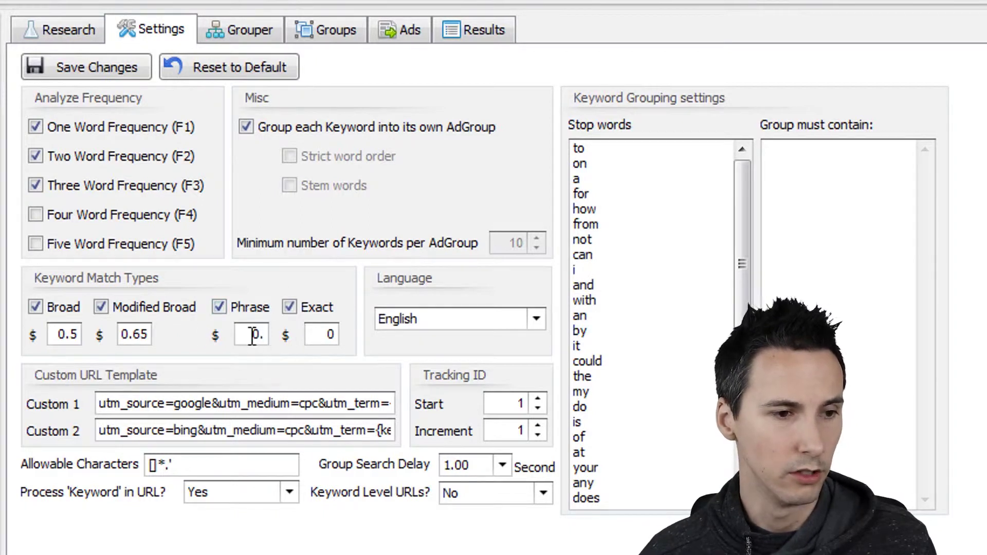
left_click_drag(252, 336, 295, 336)
type("0.70")
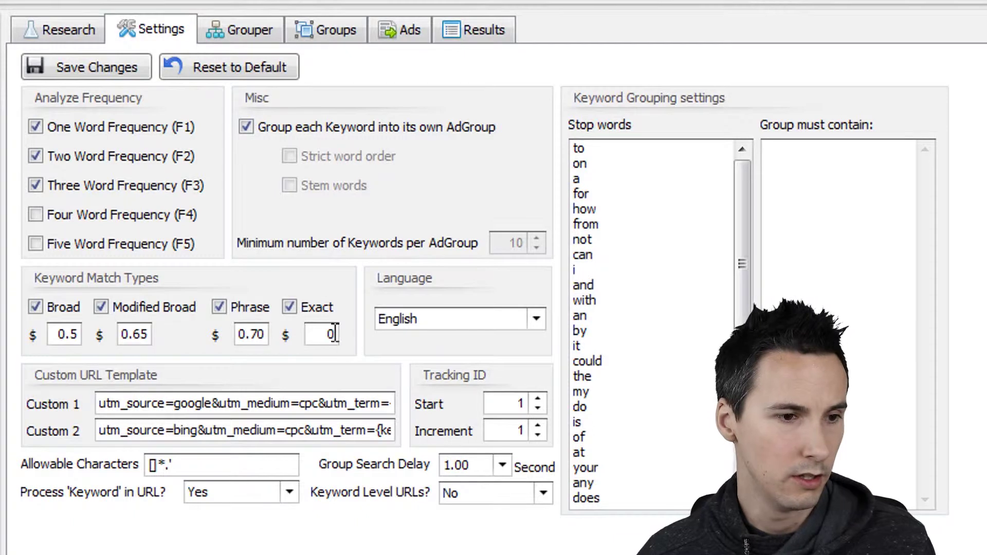
left_click_drag(332, 334, 375, 335)
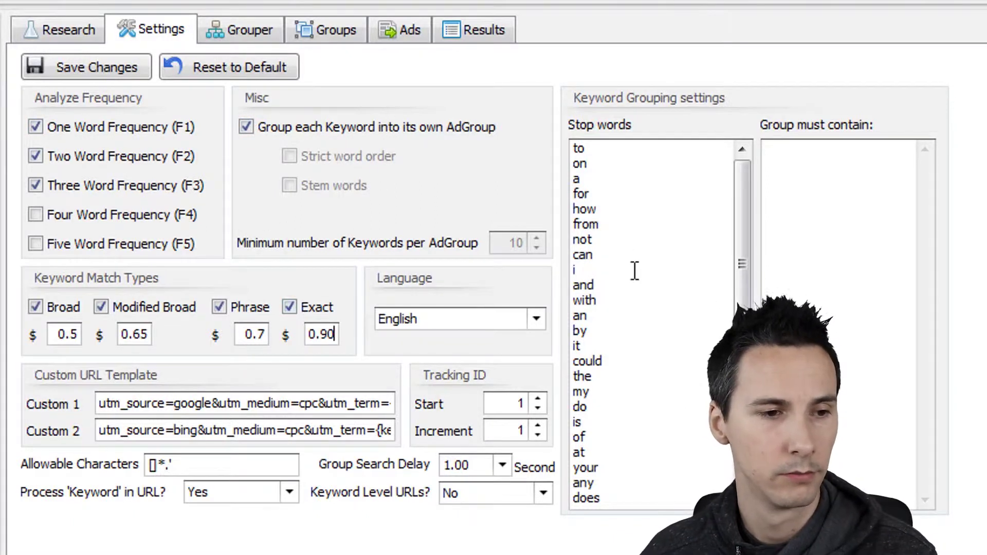
left_click(108, 64)
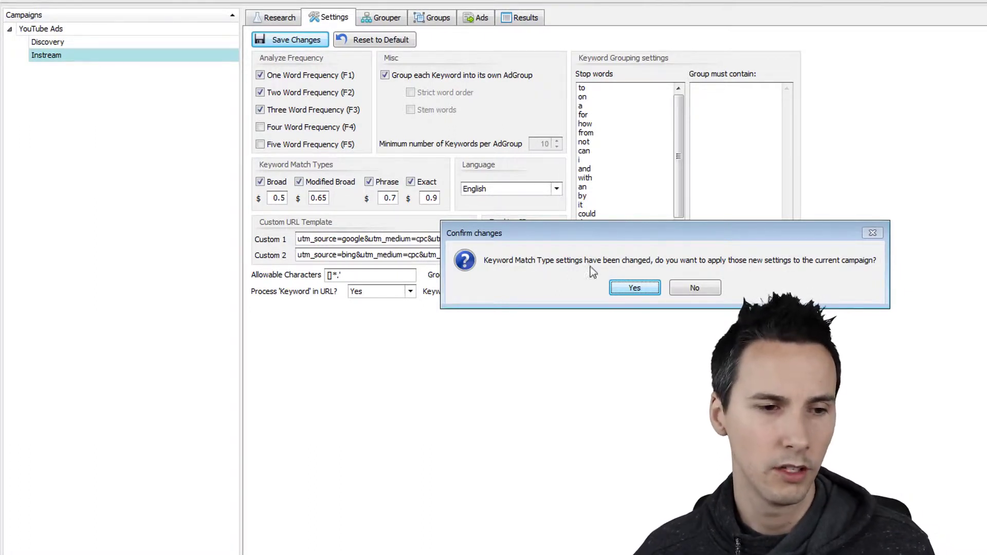
left_click(691, 289)
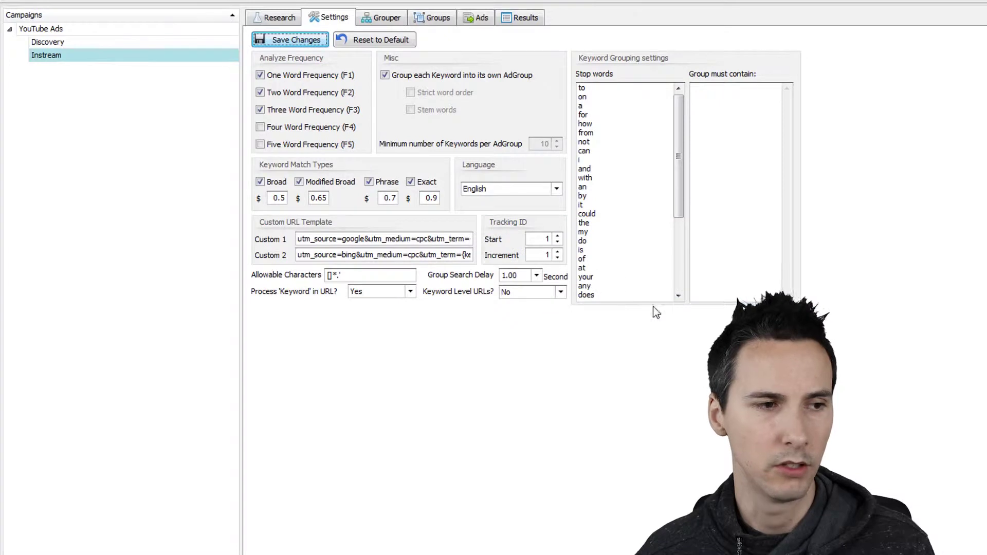
- Generate common themes with the Keyword Grouper, review the groups preview, and create the single-keyword ad groups
left_click(387, 21)
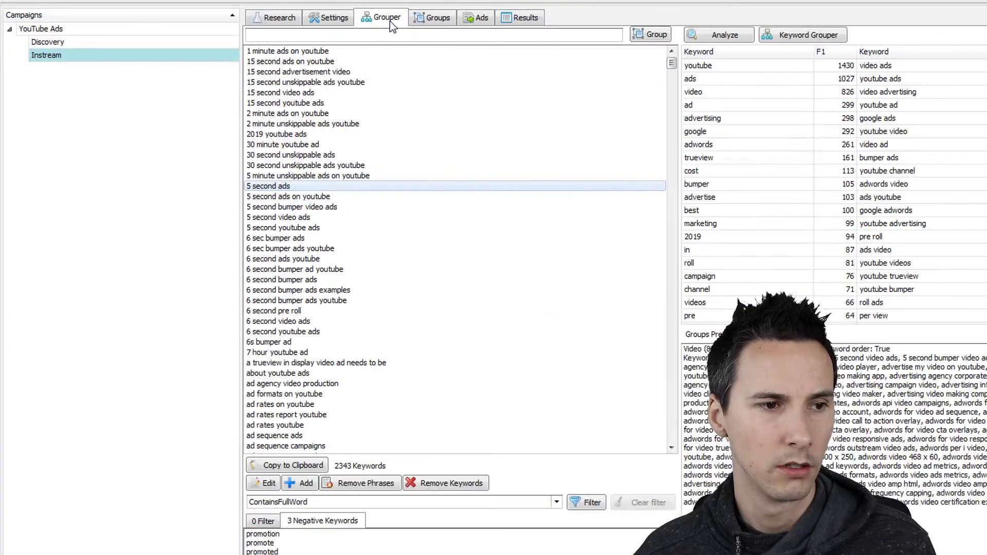
left_click(580, 44)
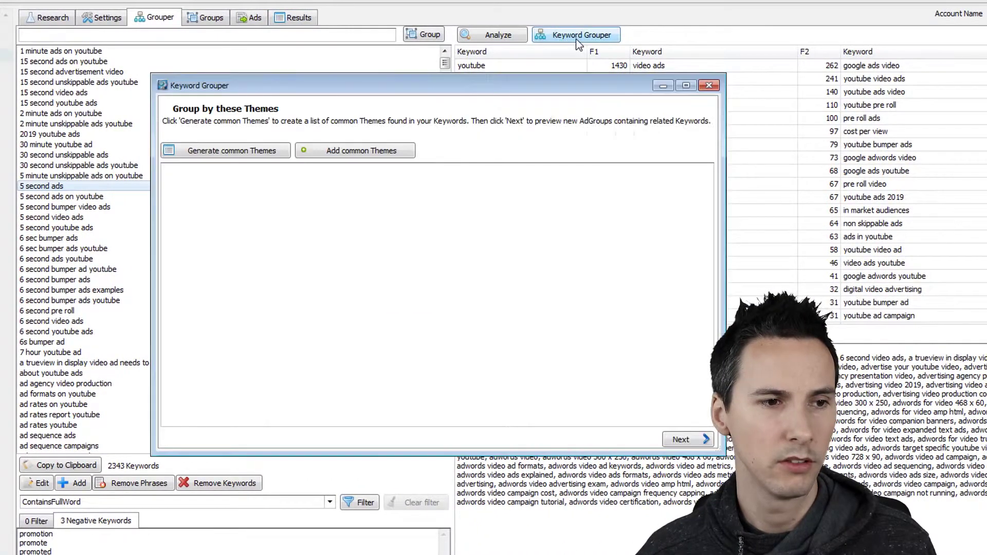
left_click(231, 151)
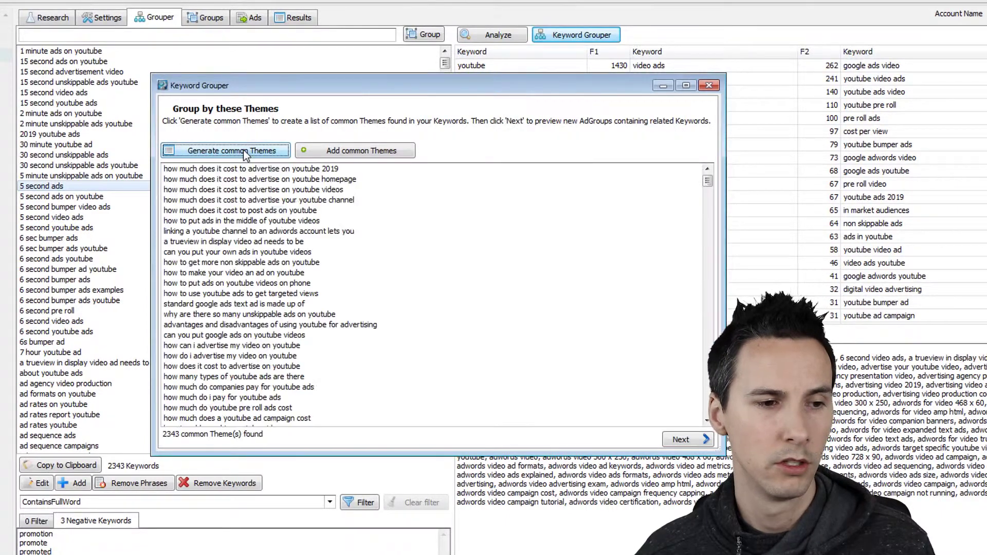
left_click(684, 439)
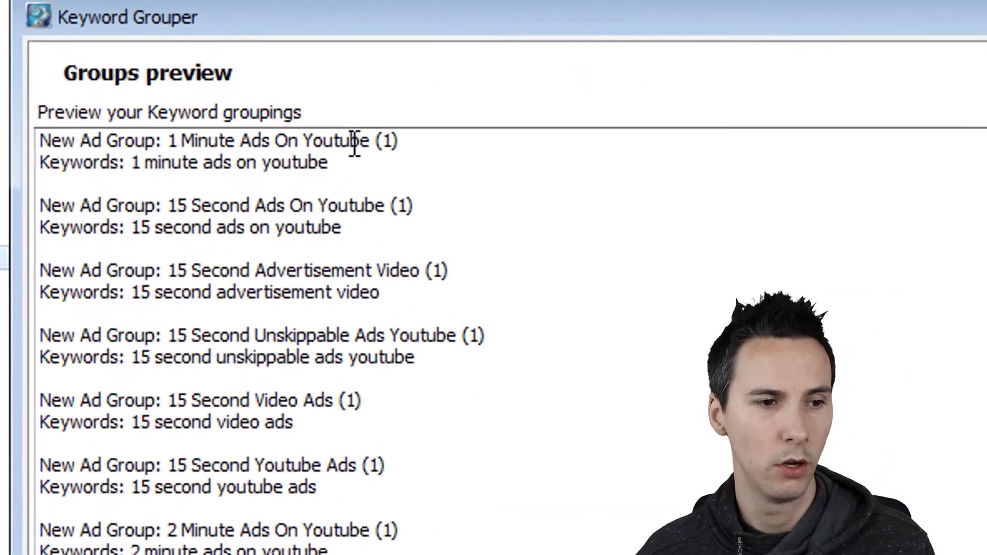
left_click_drag(282, 145, 212, 142)
left_click_drag(156, 157, 132, 161)
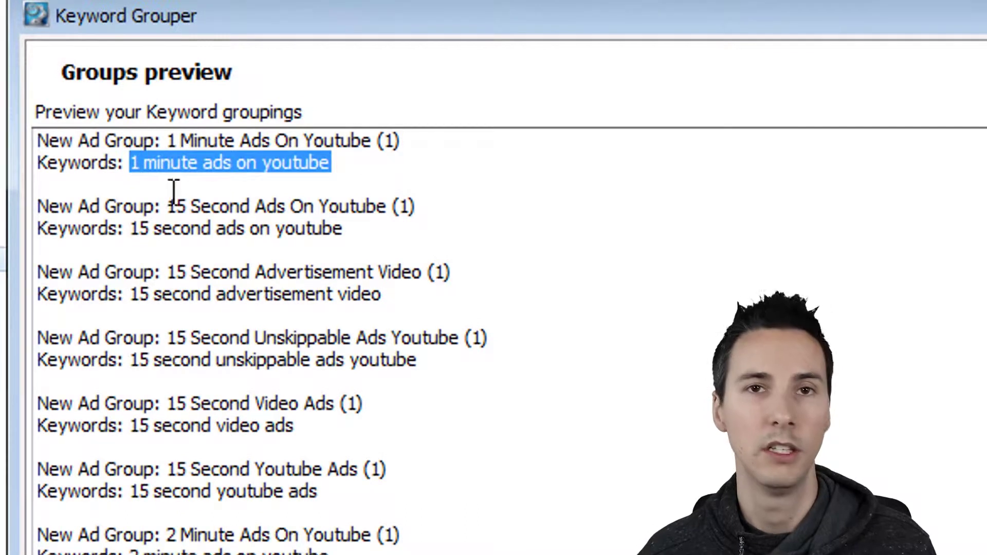
left_click(387, 271)
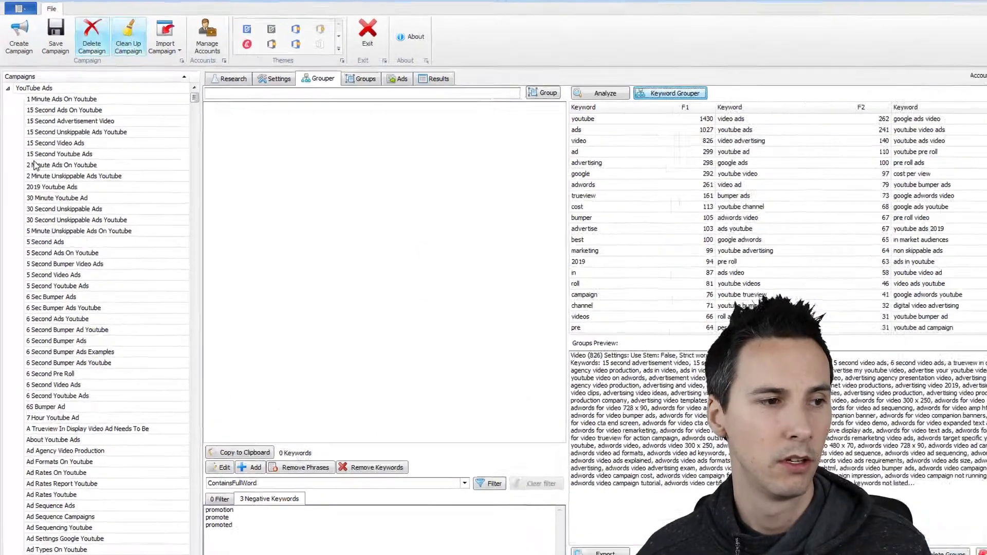
- Examine the match type and max CPC of each keyword in the 15 Second Youtube Ads ad group
left_click(66, 150)
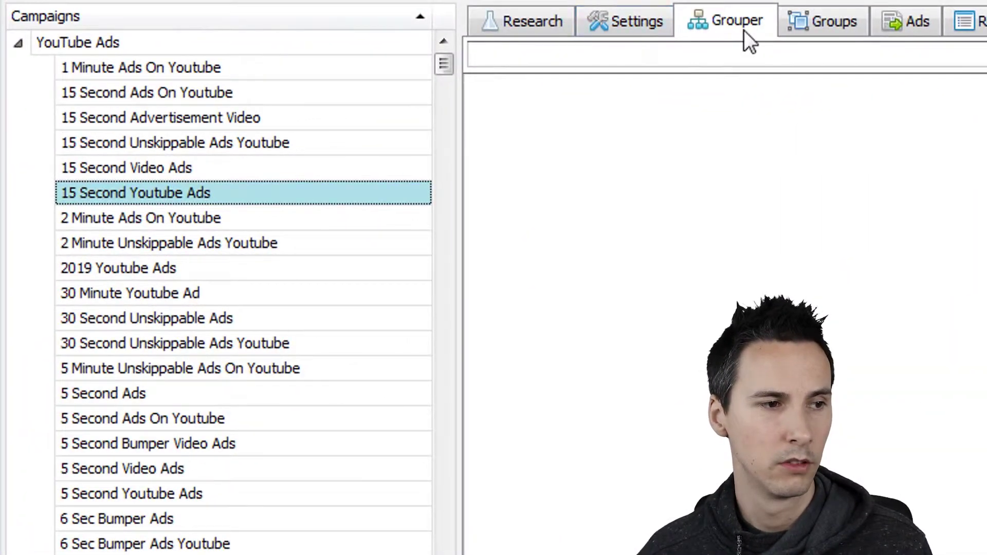
left_click(806, 29)
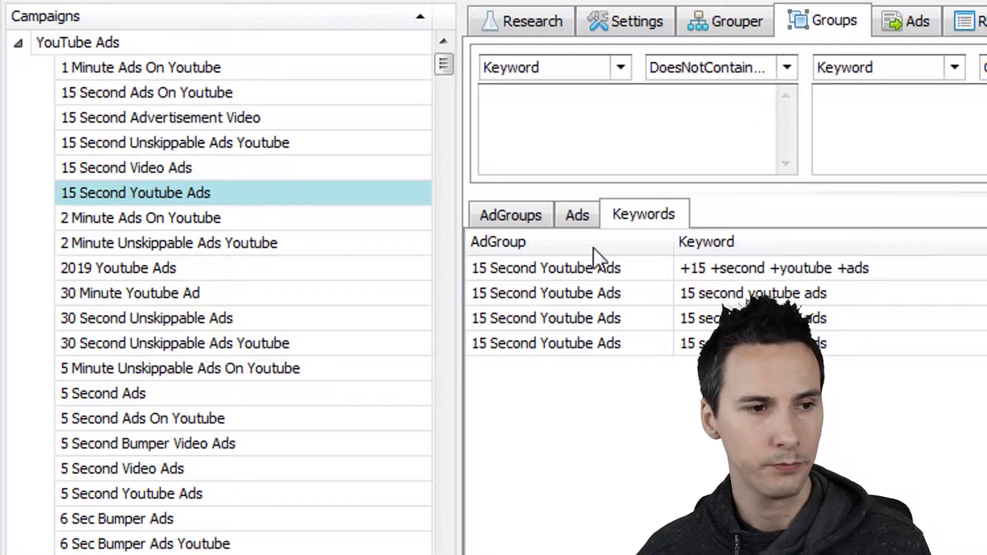
left_click(593, 319)
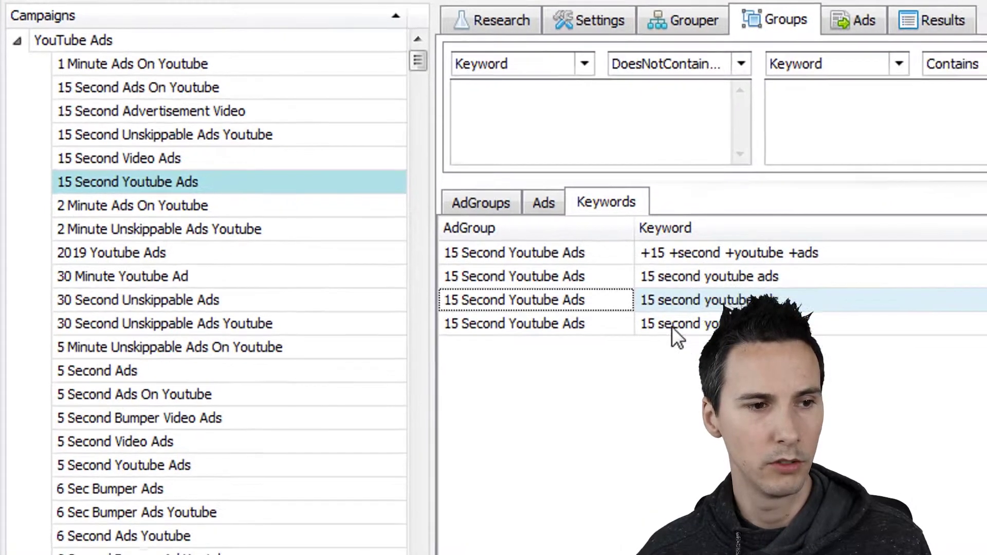
left_click(671, 326)
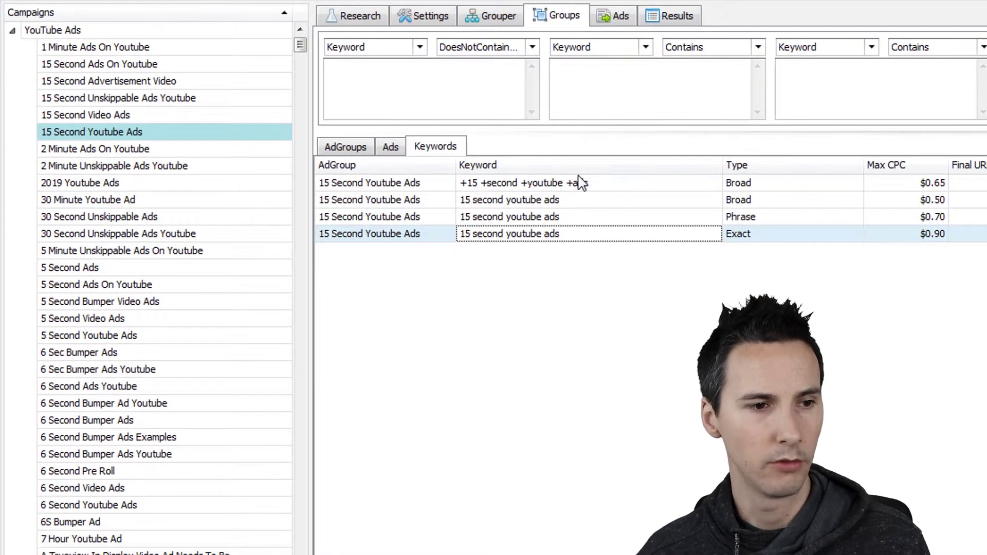
left_click(584, 189)
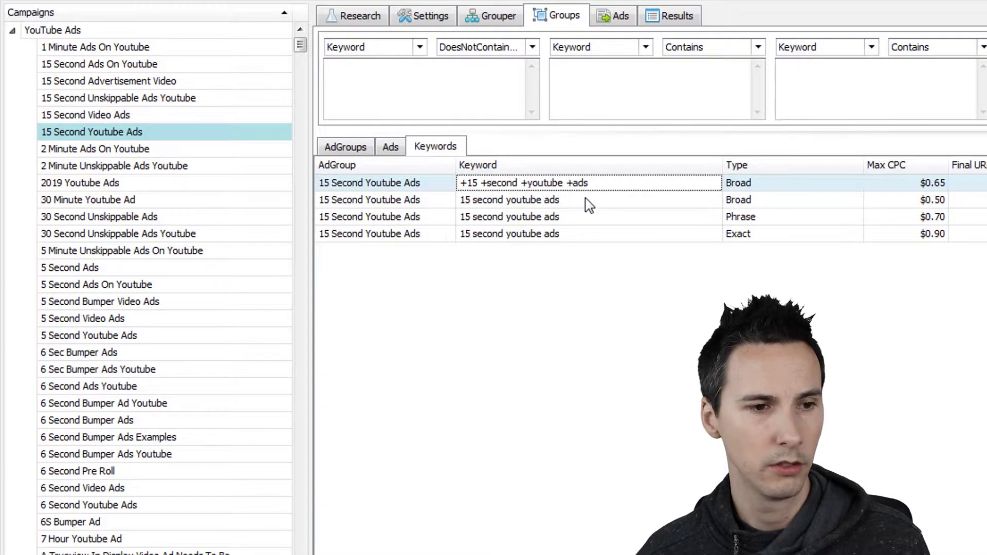
left_click(585, 200)
left_click(590, 220)
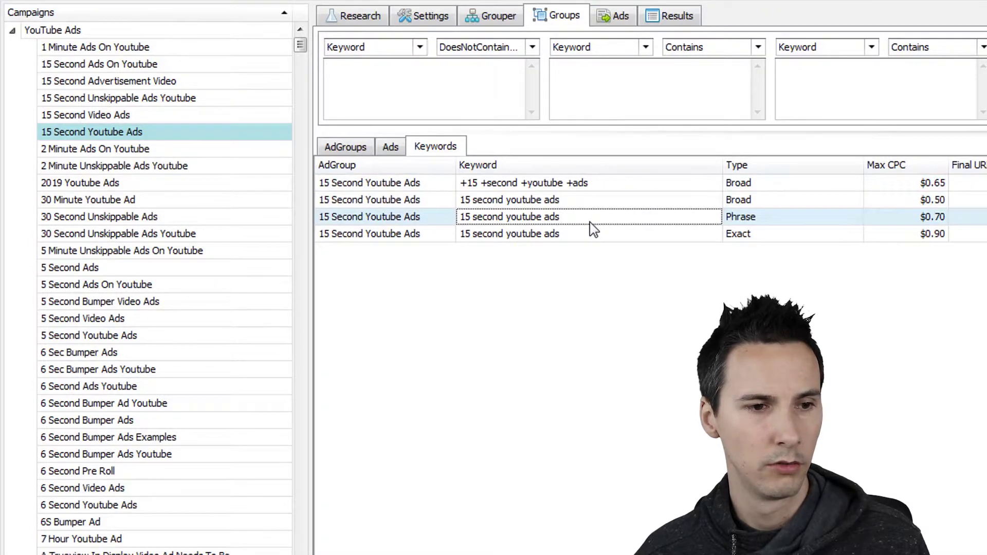
left_click(605, 236)
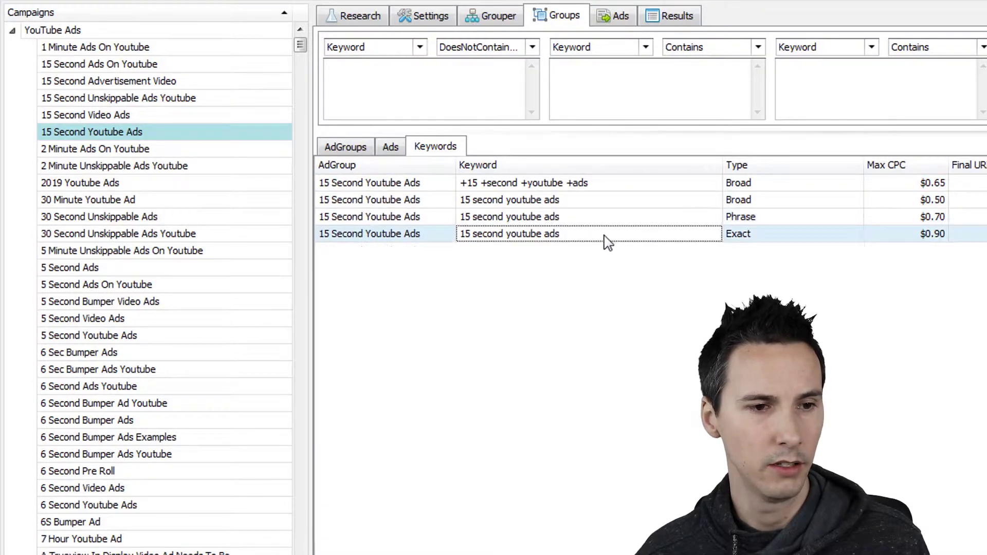
- Compare the max CPC of the Broad and Phrase keywords in the 15 Second Youtube Ads ad group
left_click(900, 201)
left_click(890, 218)
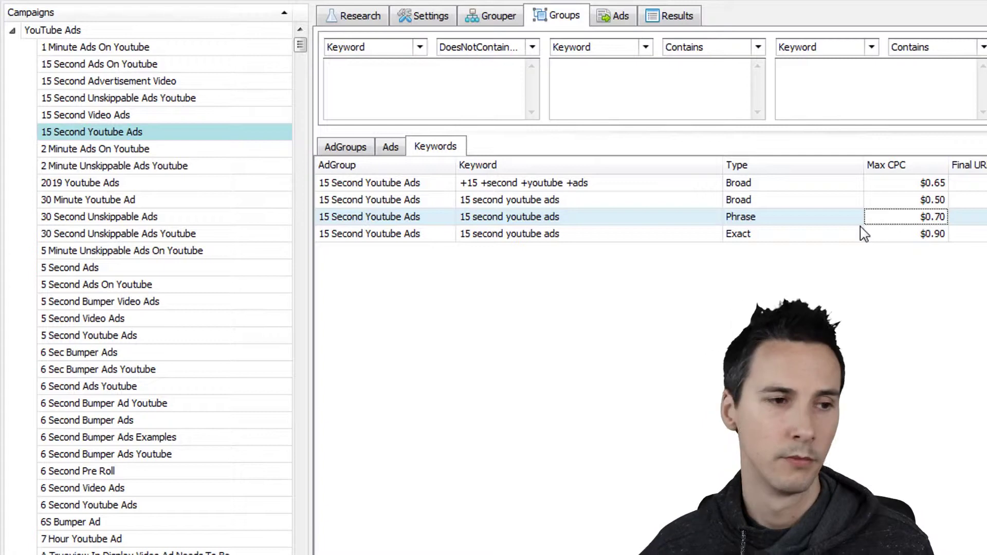
- Turn off grouping each keyword into its own AdGroup in the settings, and select the advertising theme in the Grouper
left_click(515, 23)
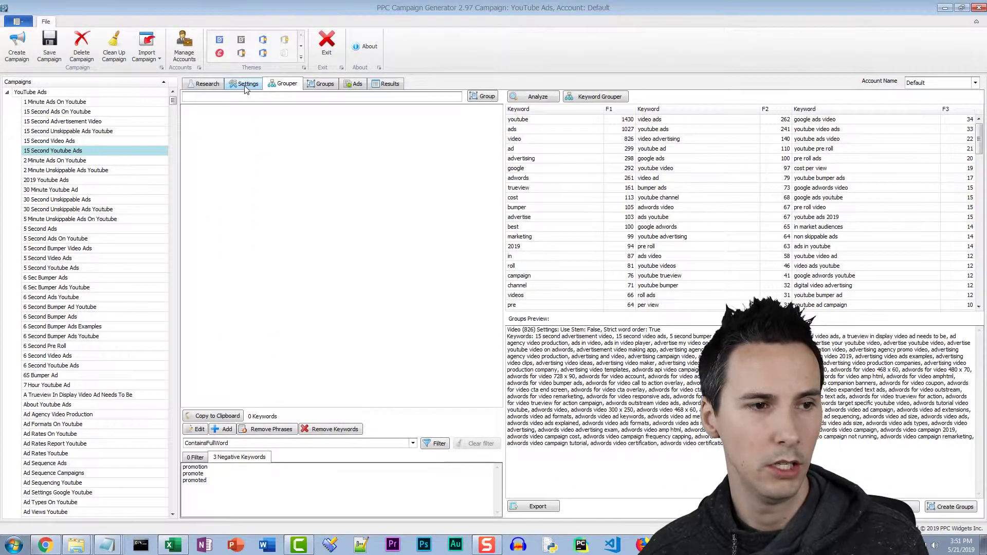
left_click(246, 86)
left_click(322, 127)
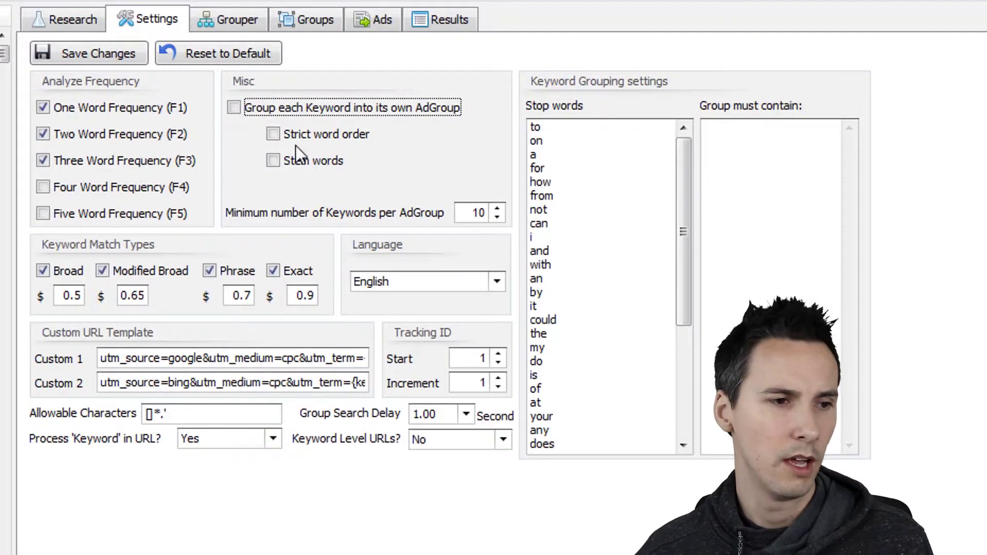
left_click(253, 9)
left_click(832, 176)
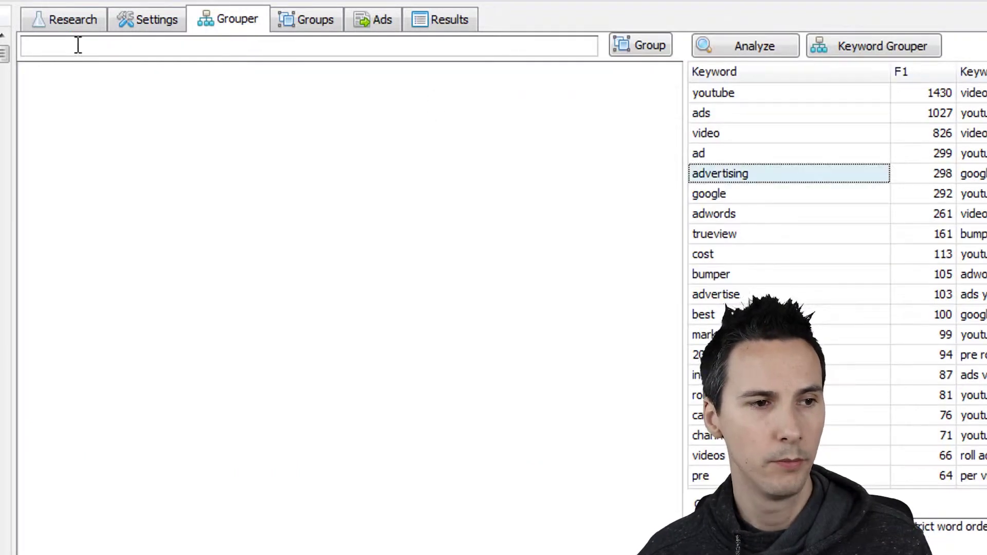
- Check the available languages in the settings, keep English, and enable Stem words
left_click(173, 36)
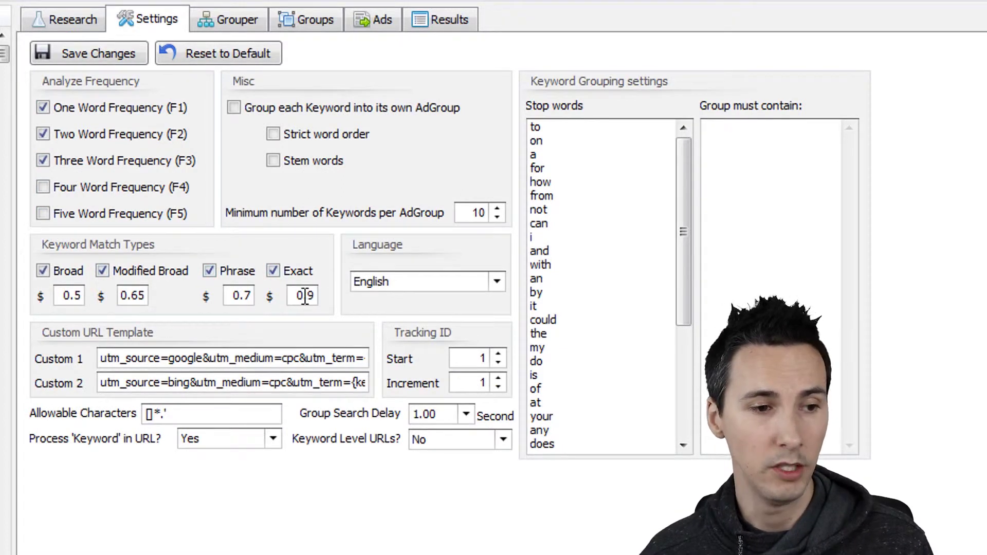
left_click(497, 283)
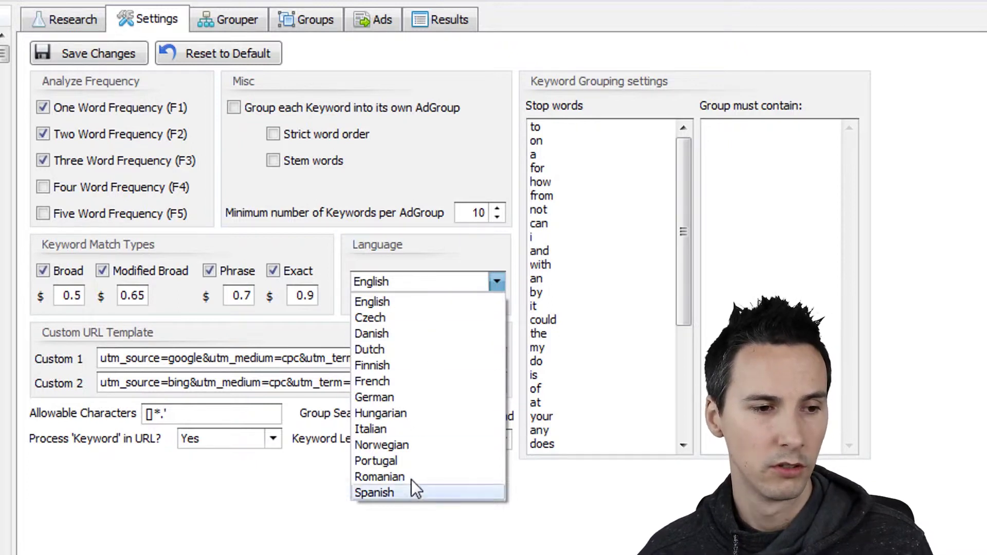
left_click(329, 166)
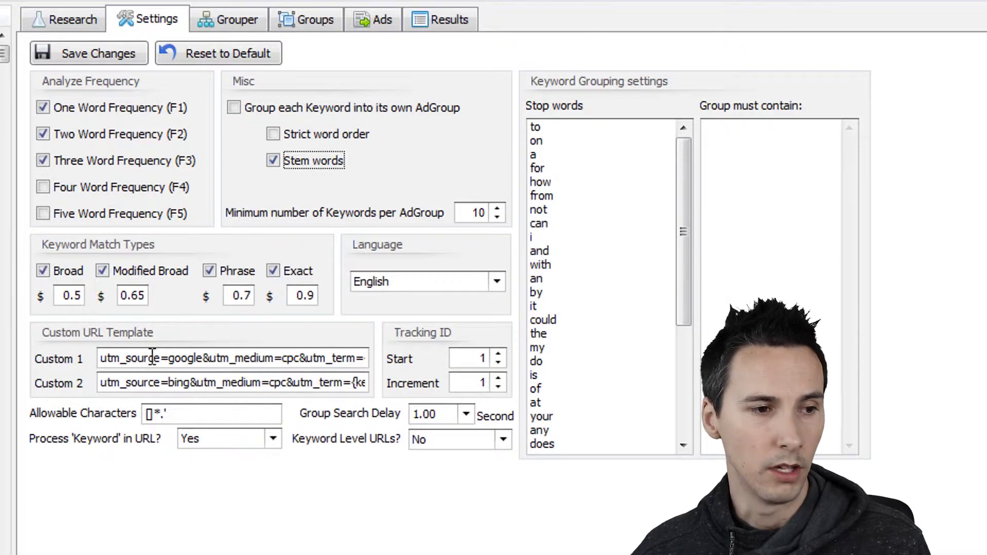
- Examine the utm_source and utm_medium parameters in the Custom 1 URL template
left_click_drag(120, 359, 317, 366)
left_click(248, 359)
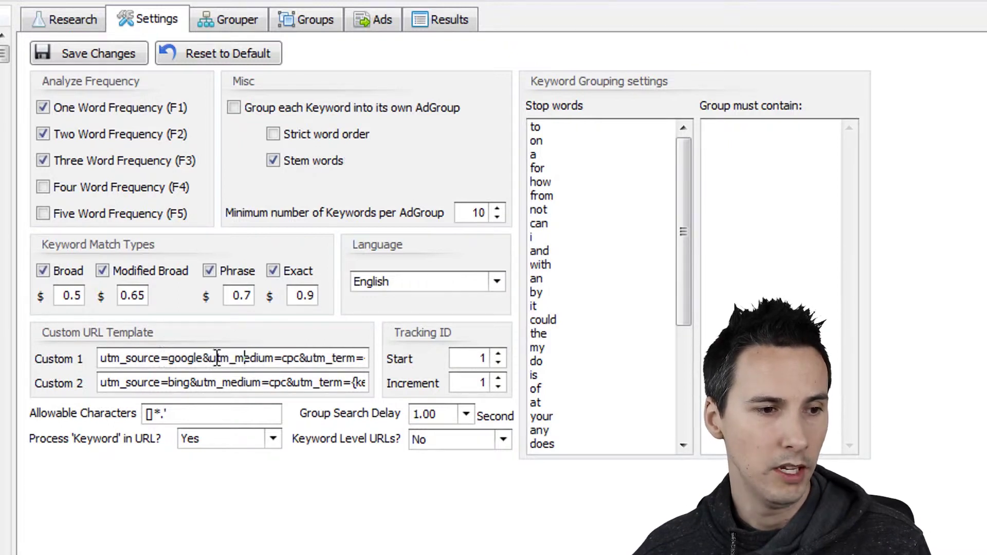
left_click_drag(170, 359, 76, 358)
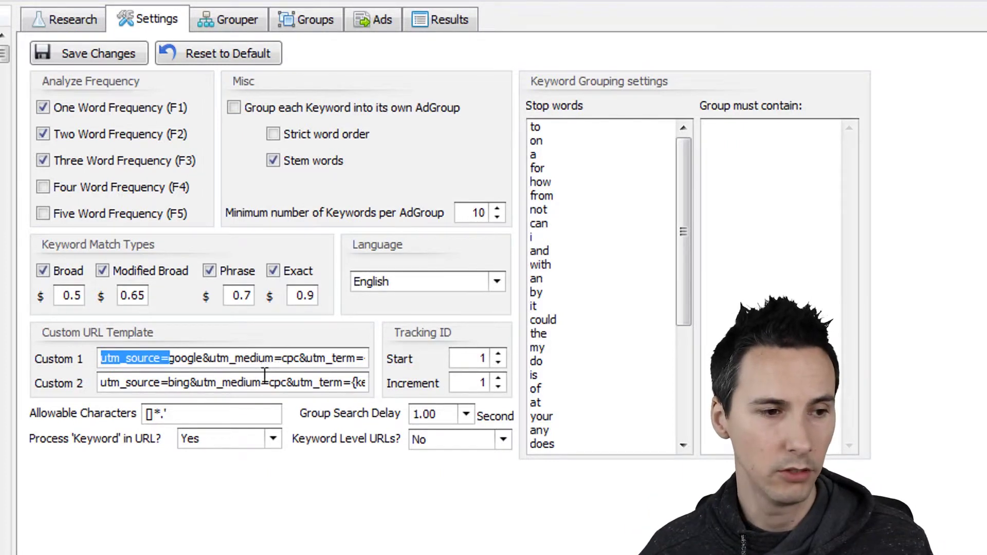
left_click(210, 359)
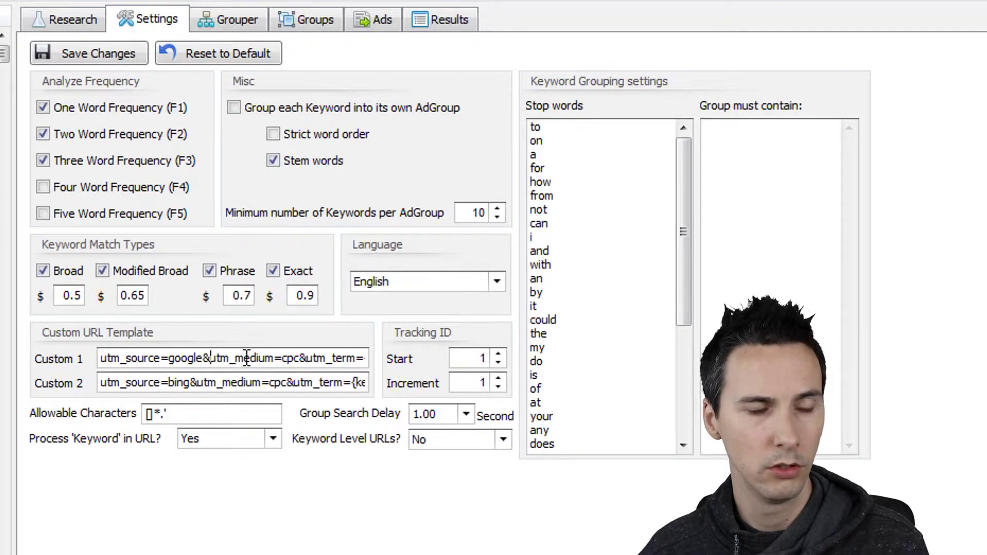
- Read through the rest of the Custom 1 URL template, covering the utm_term, utm_content and utm_campaign parameters
left_click_drag(327, 358, 378, 362)
left_click(333, 358)
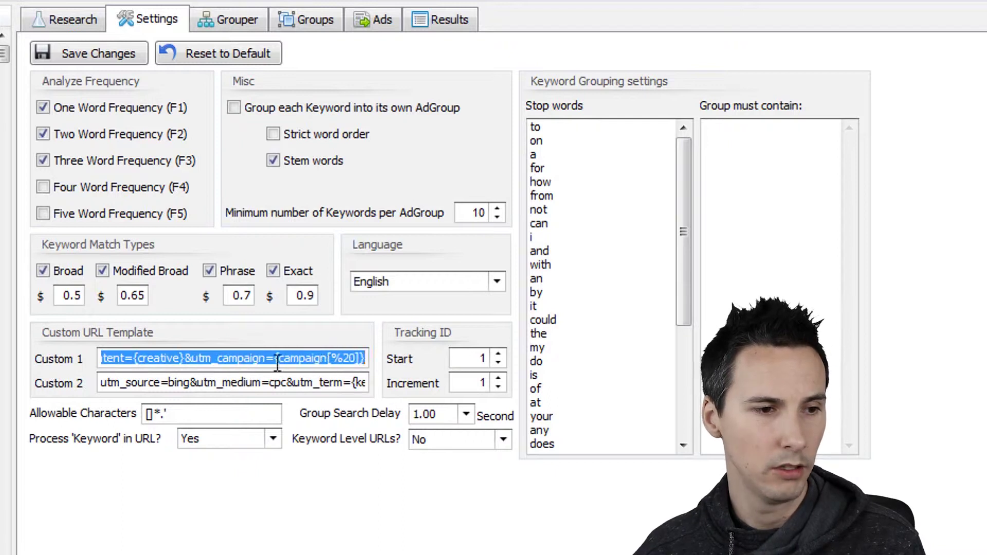
left_click(331, 356)
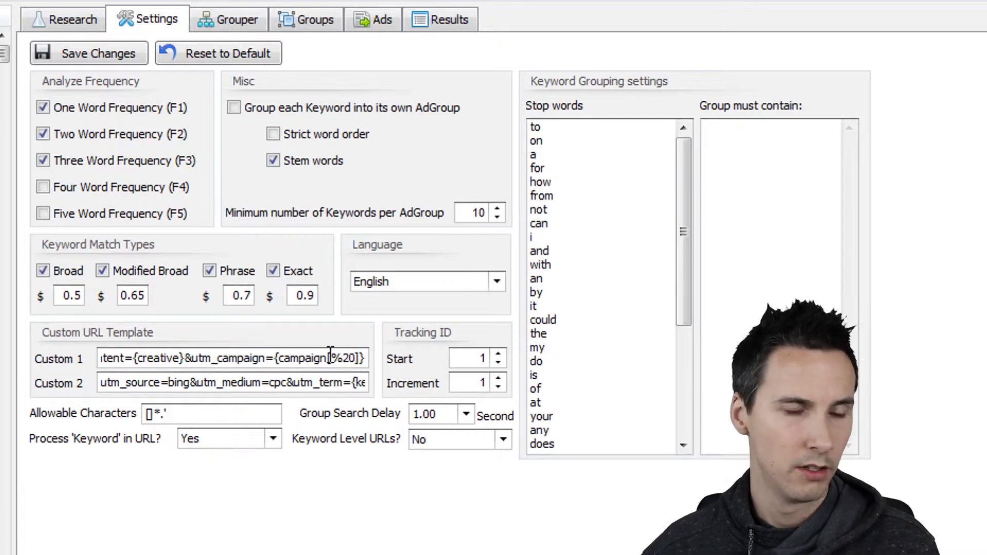
key("Left")
key("Left")
key("Left")
key("Left")
key("Left")
key("Left")
key("Left")
key("Left")
key("Left")
key("Left")
key("Left")
key("Left")
key("Left")
key("Left")
key("Left")
key("Left")
key("Left")
key("Left")
key("Left")
key("Left")
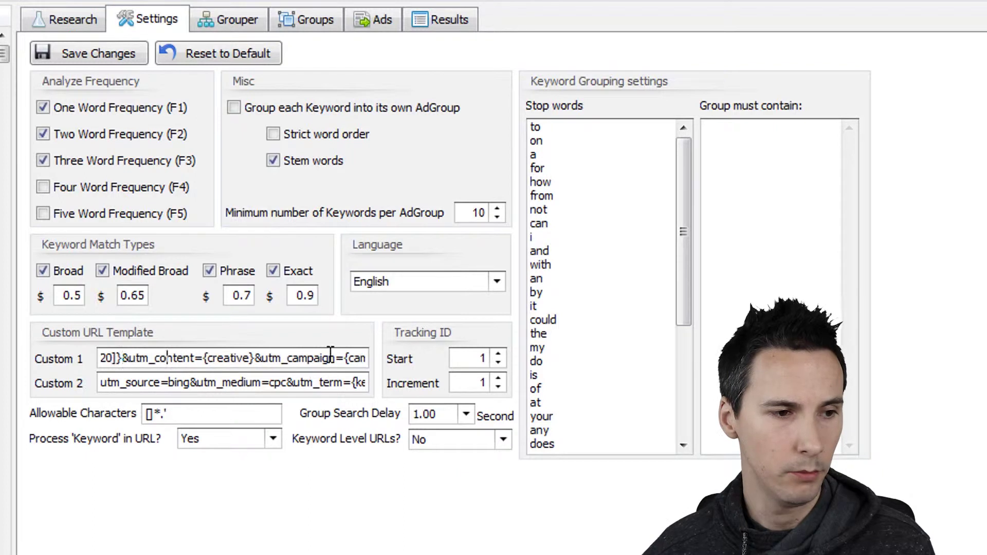
key("Left")
key("Left")
key("Left")
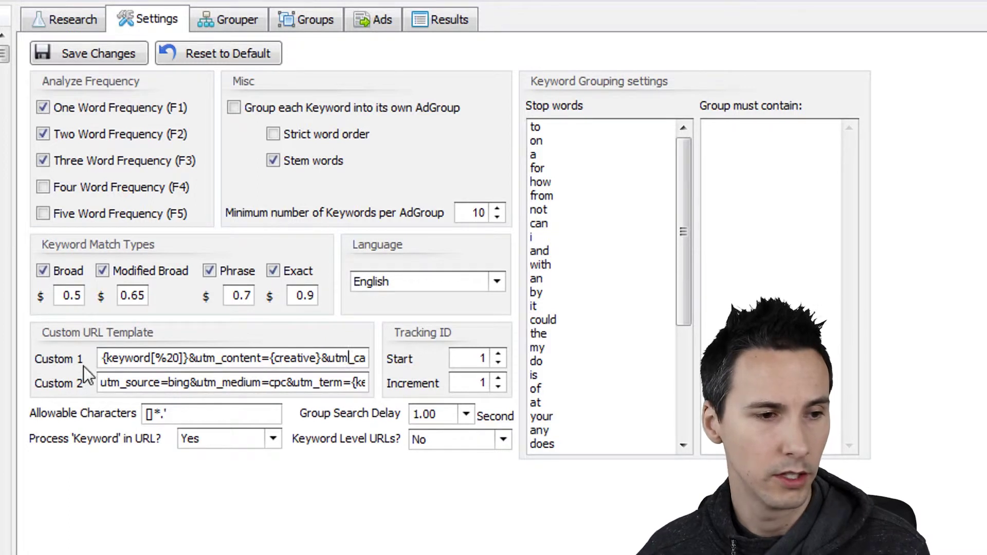
key("ctrl+a")
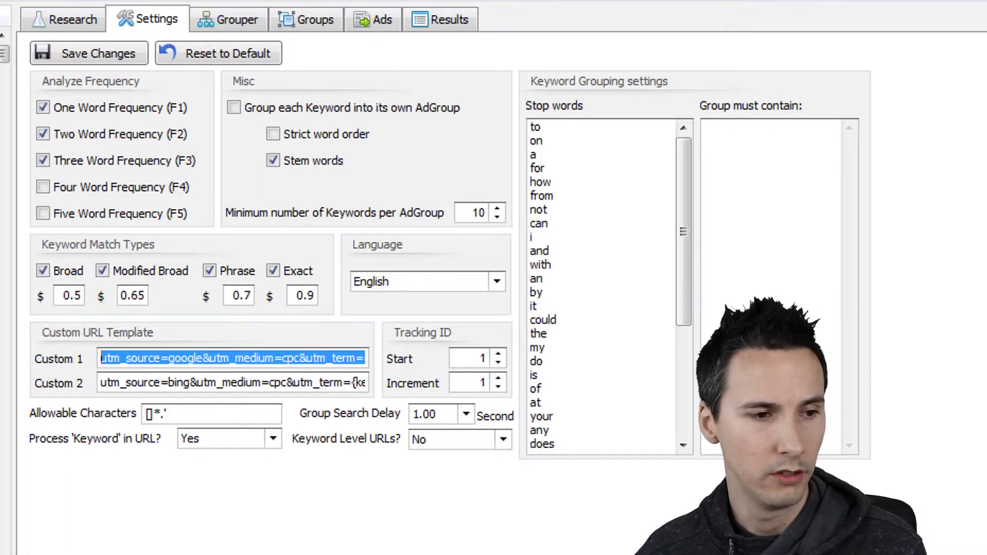
left_click(157, 361)
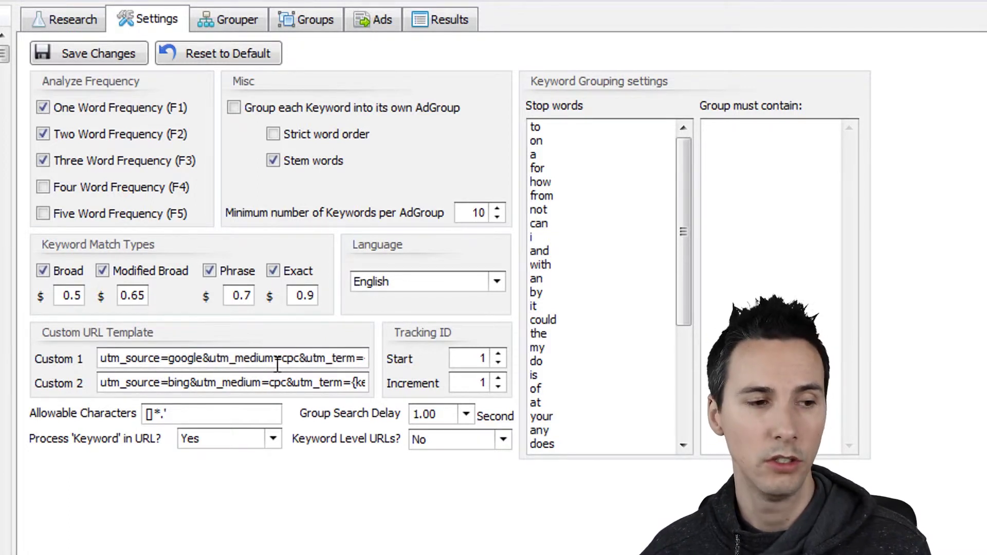
left_click(236, 361)
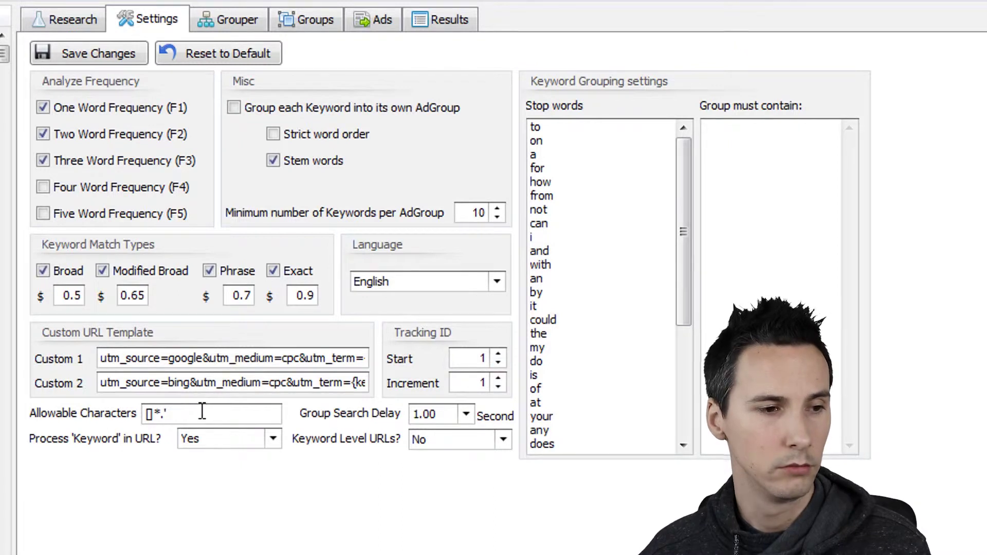
- Review the Allowable Characters, Process 'Keyword' in URL and Keyword Level URLs settings without changing them
left_click_drag(188, 411, 113, 410)
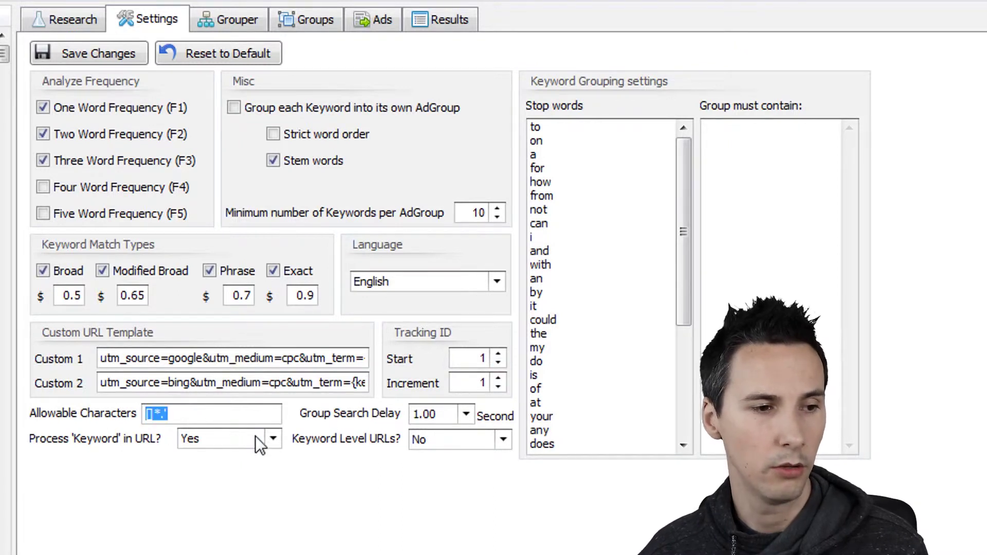
left_click(251, 408)
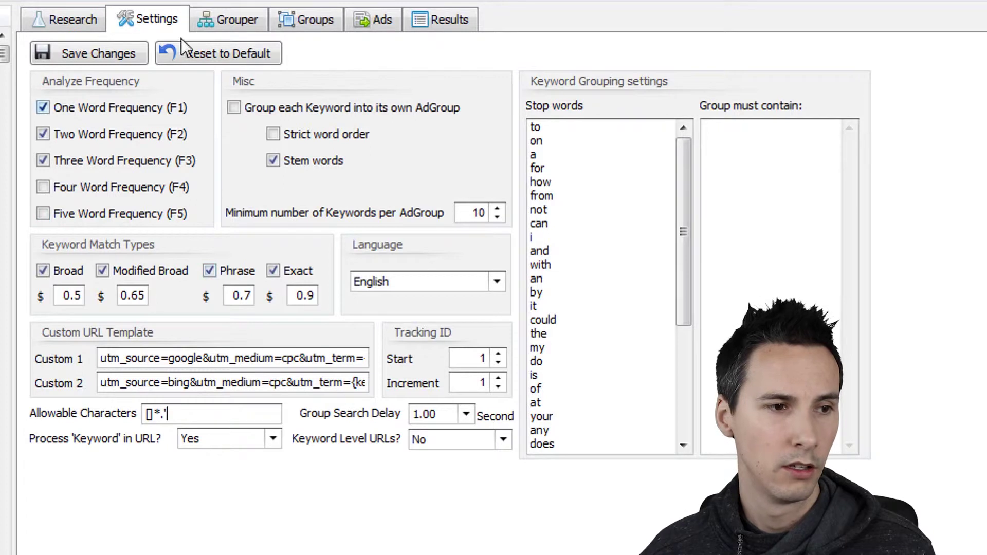
left_click(224, 20)
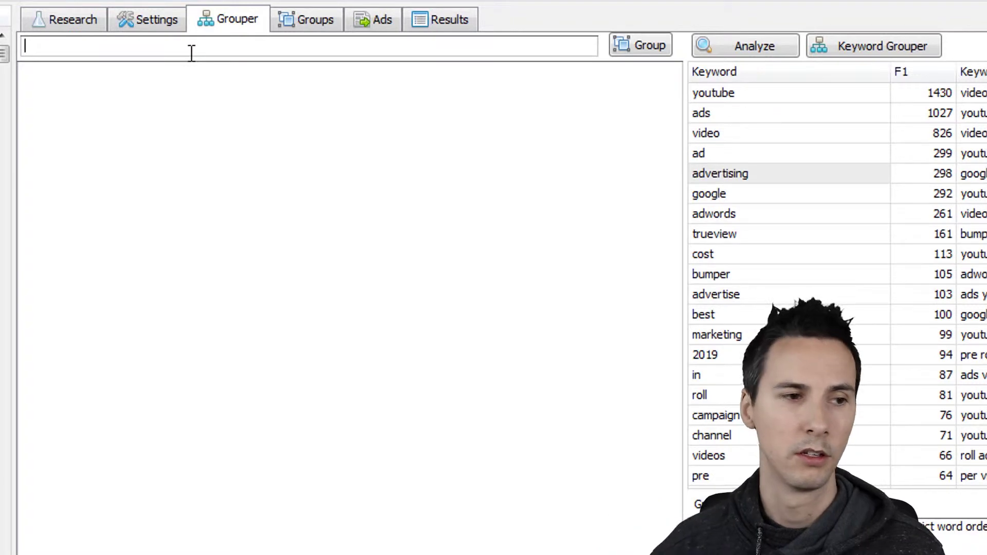
left_click(157, 19)
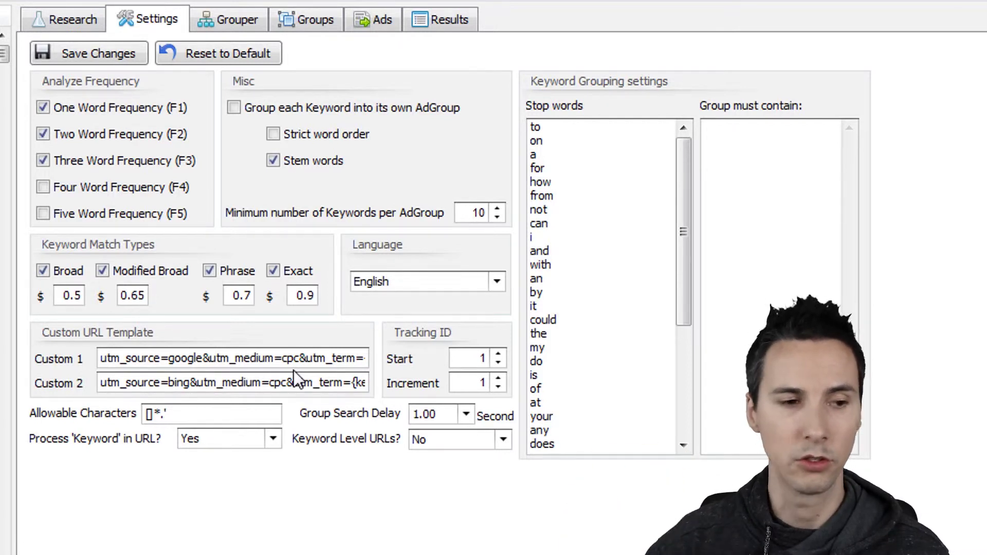
left_click(193, 440)
left_click(194, 457)
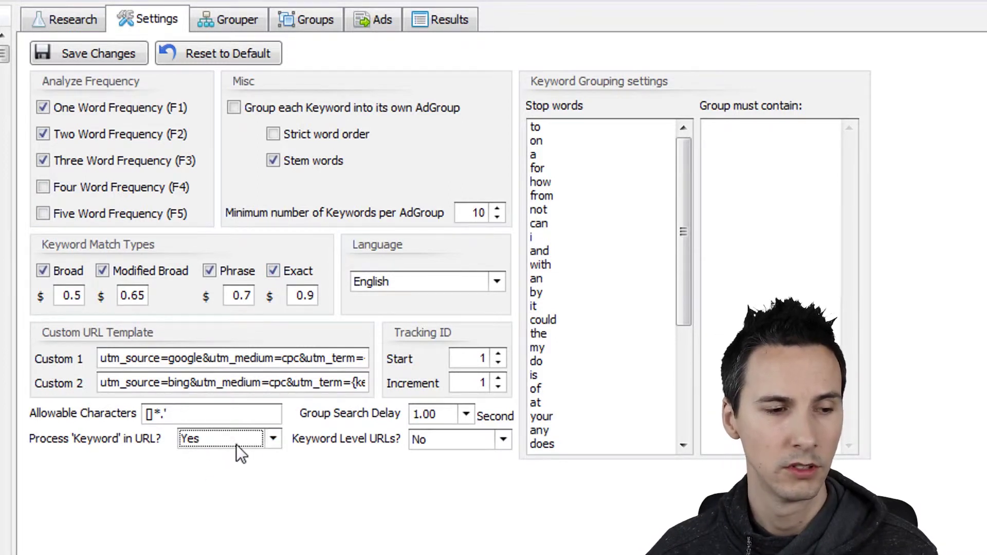
left_click(452, 442)
left_click(452, 442)
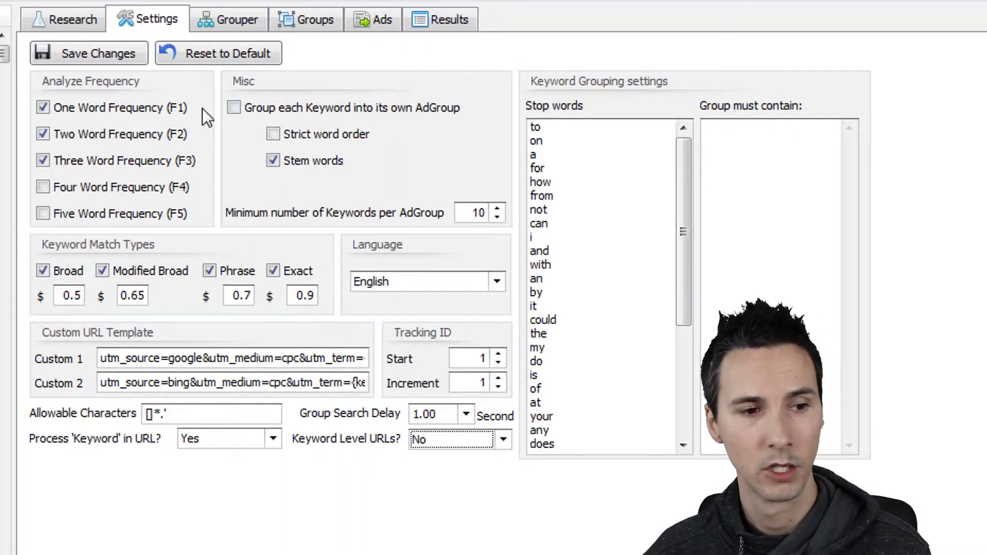
- Review the stop words in the keyword grouping settings and save the settings changes
left_click_drag(603, 389, 504, 104)
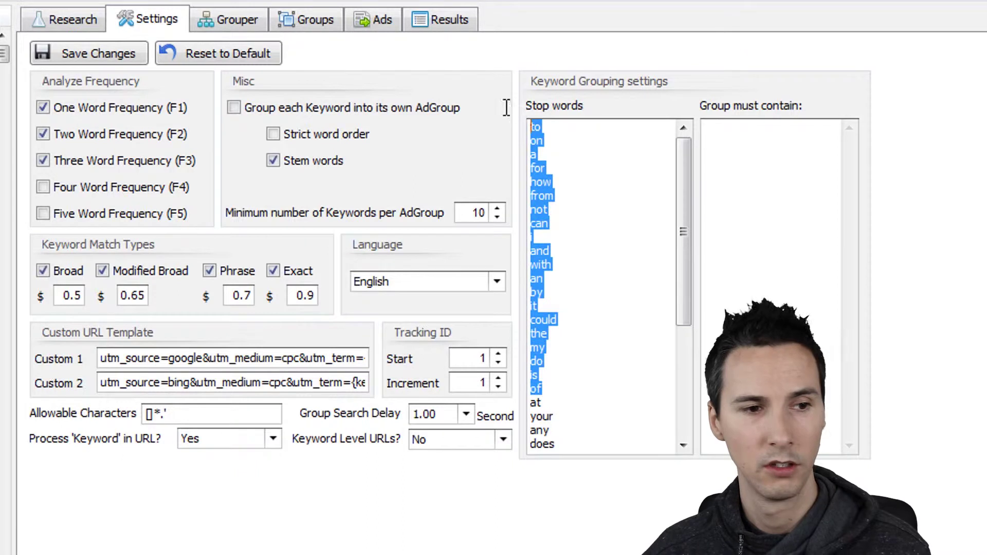
left_click(621, 231)
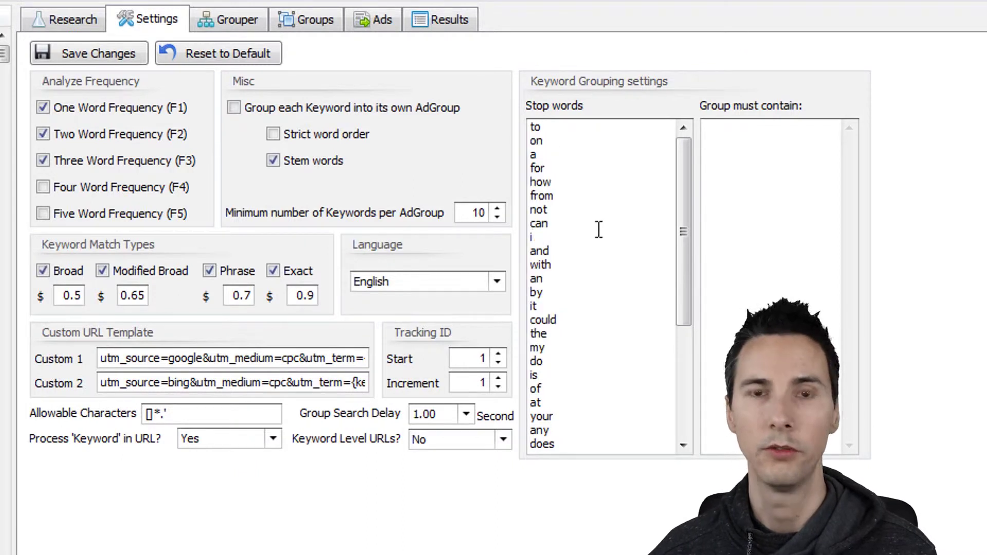
left_click(553, 156)
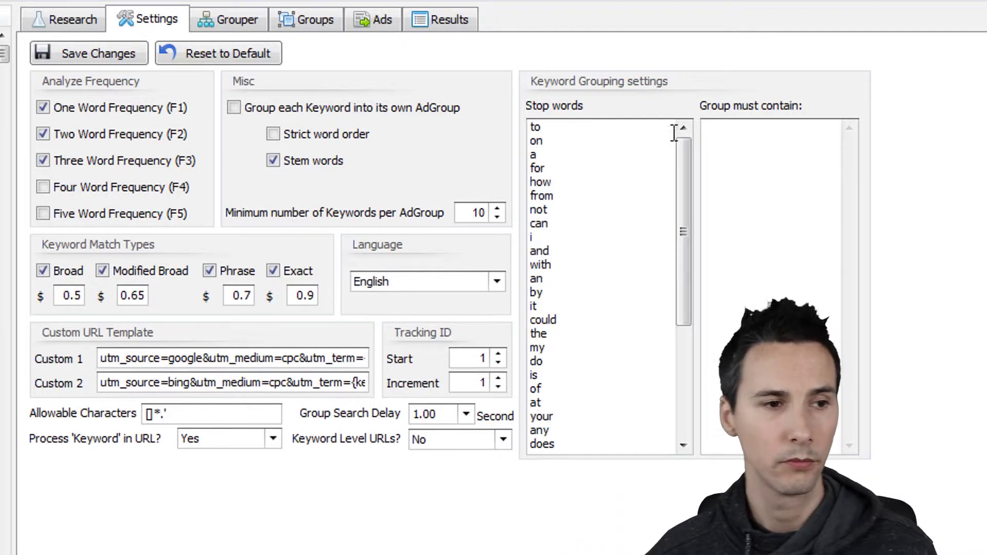
left_click(128, 58)
- Undo all the ad groups in the YouTube Ads campaign and confirm
left_click(250, 26)
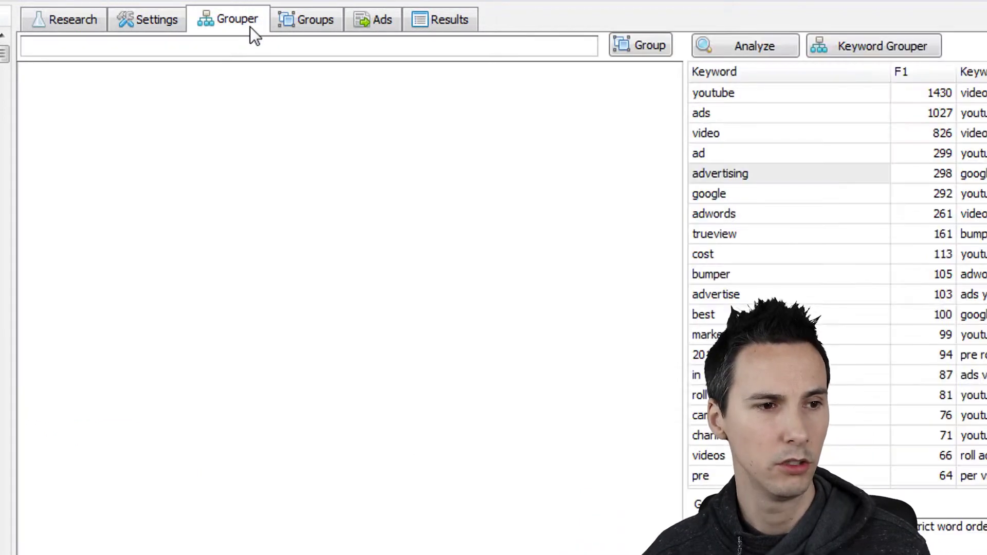
left_click(302, 16)
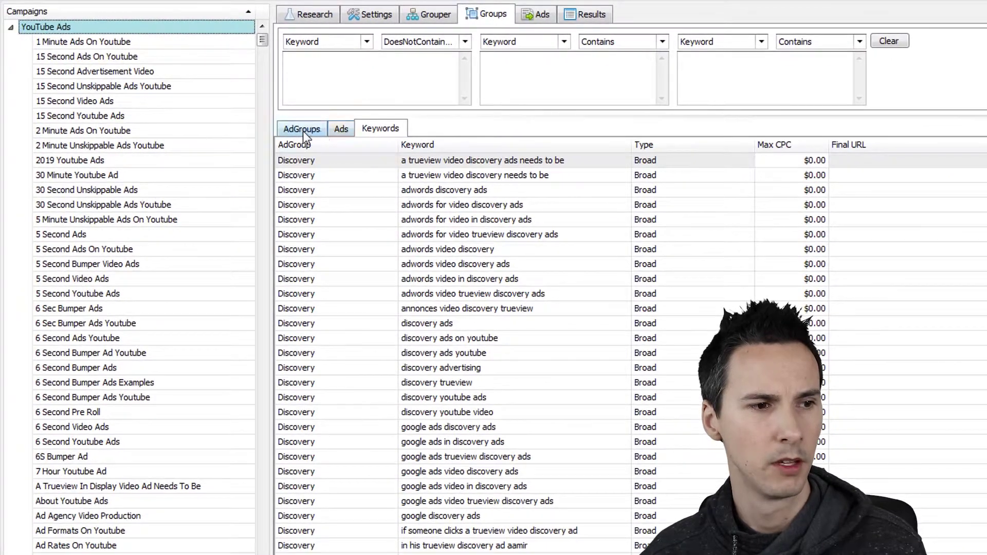
left_click(302, 130)
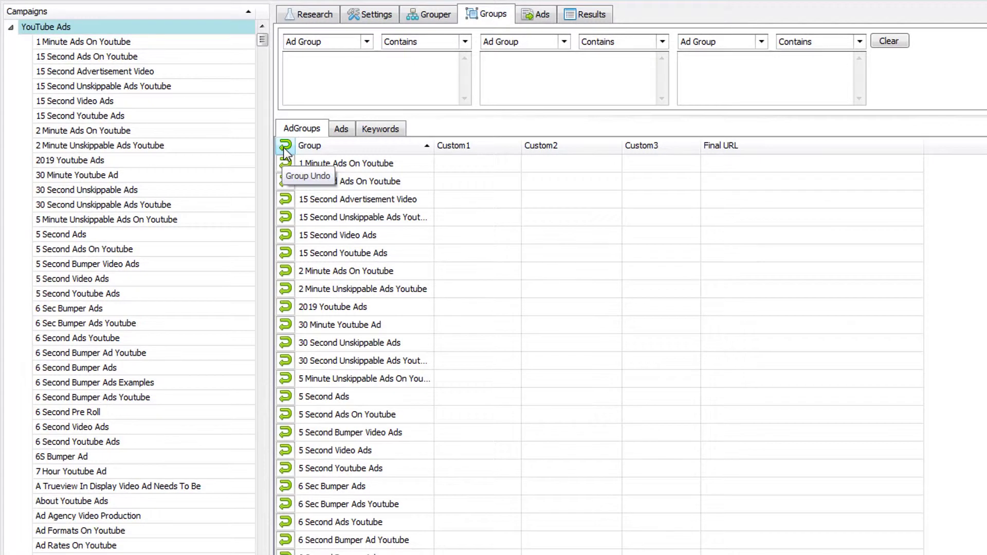
left_click(285, 147)
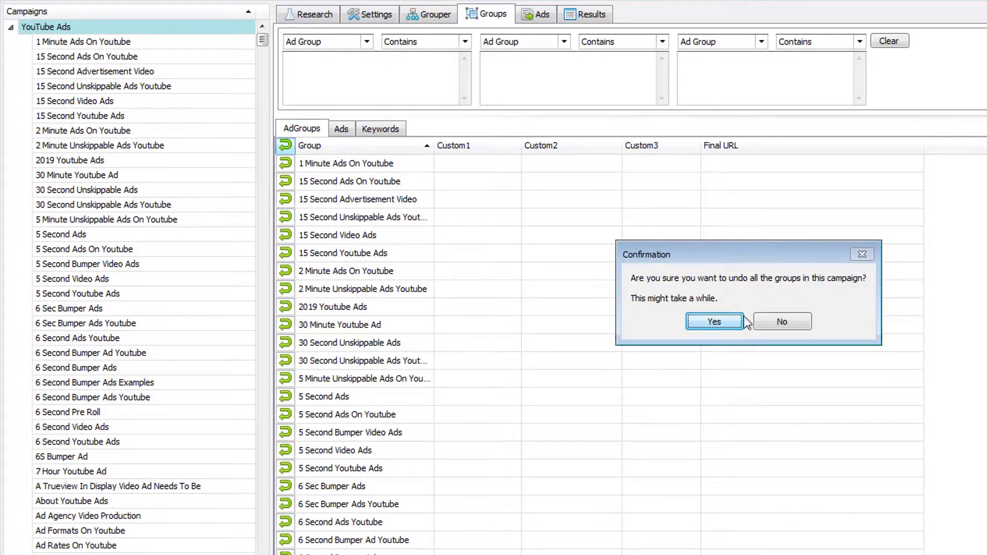
left_click(728, 323)
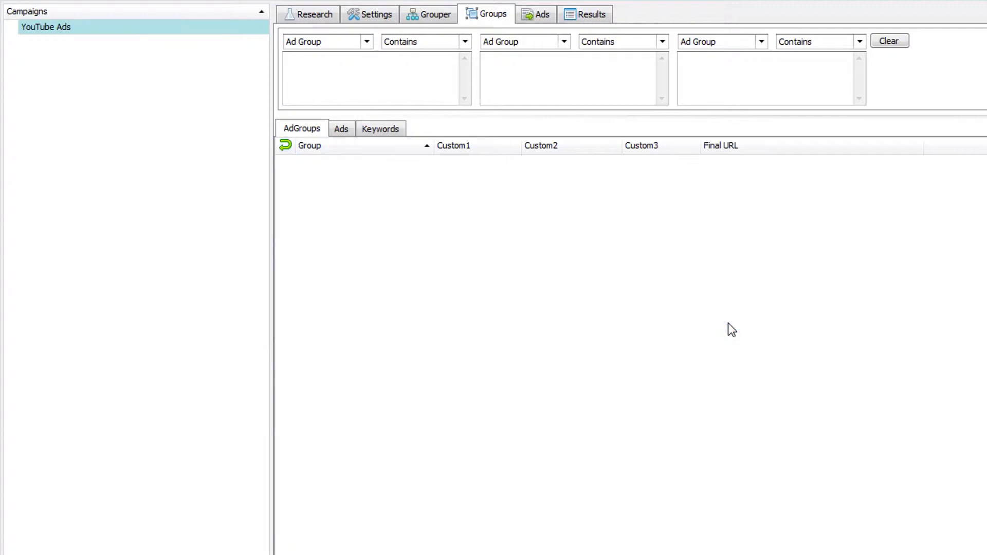
left_click(143, 82)
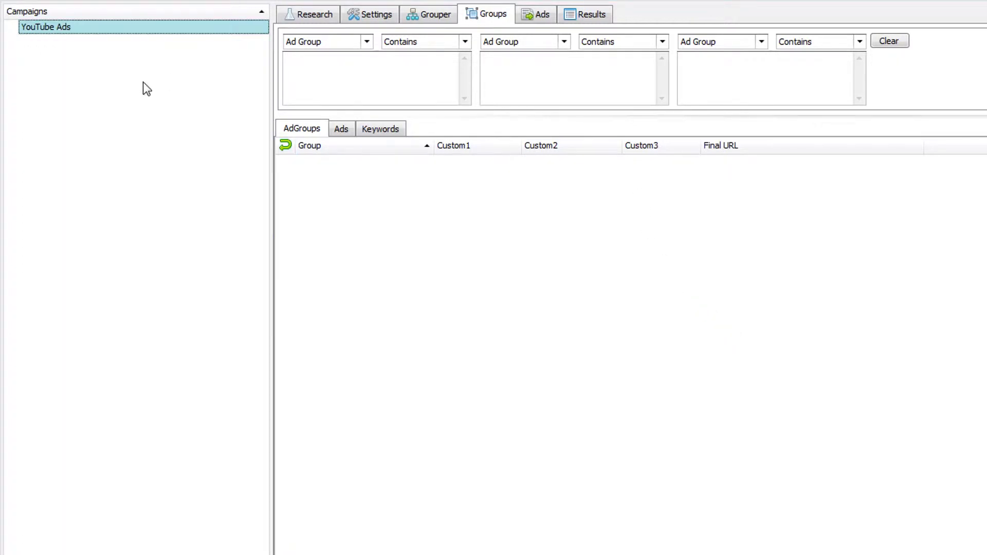
- Reanalyze the ungrouped keywords in the Grouper and return to the campaign's ad groups view
left_click(443, 14)
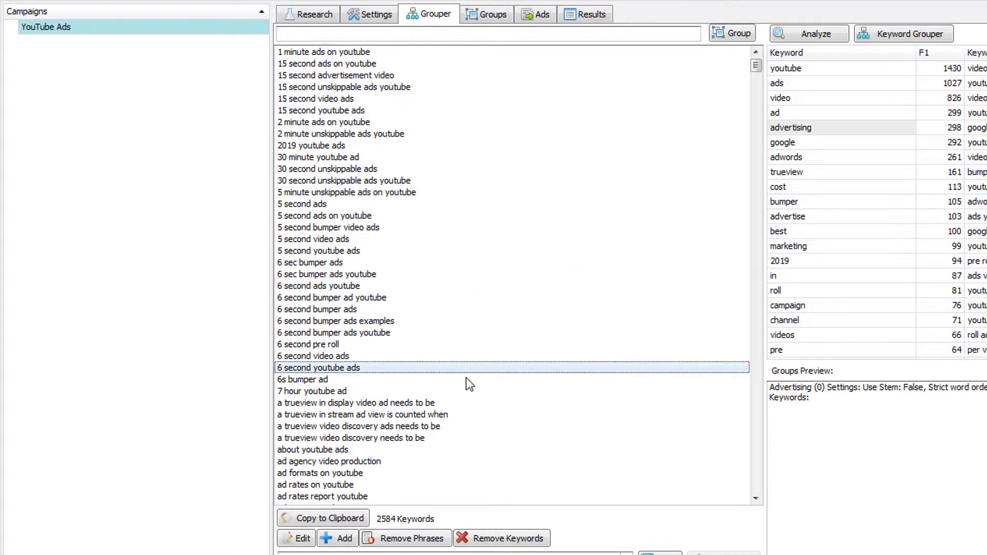
left_click(813, 33)
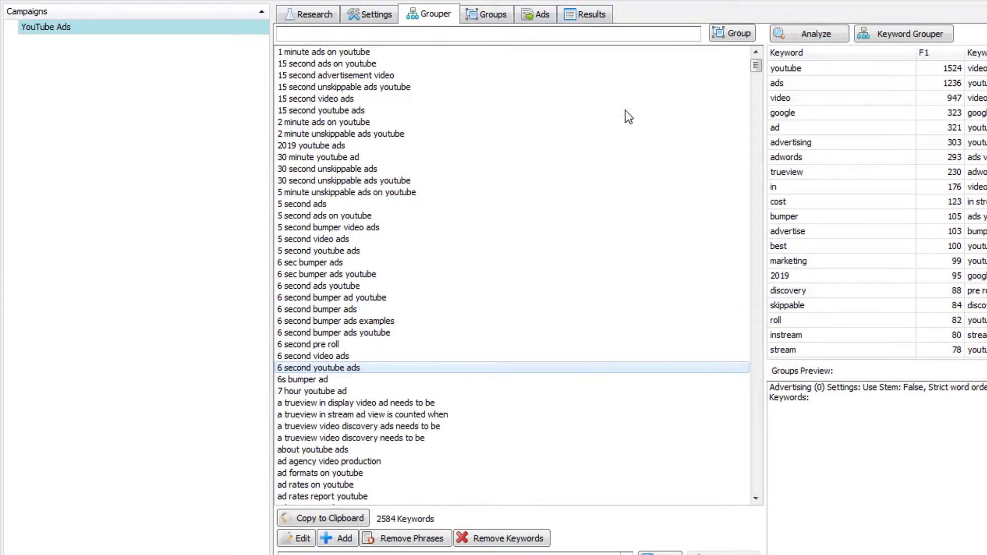
left_click(479, 17)
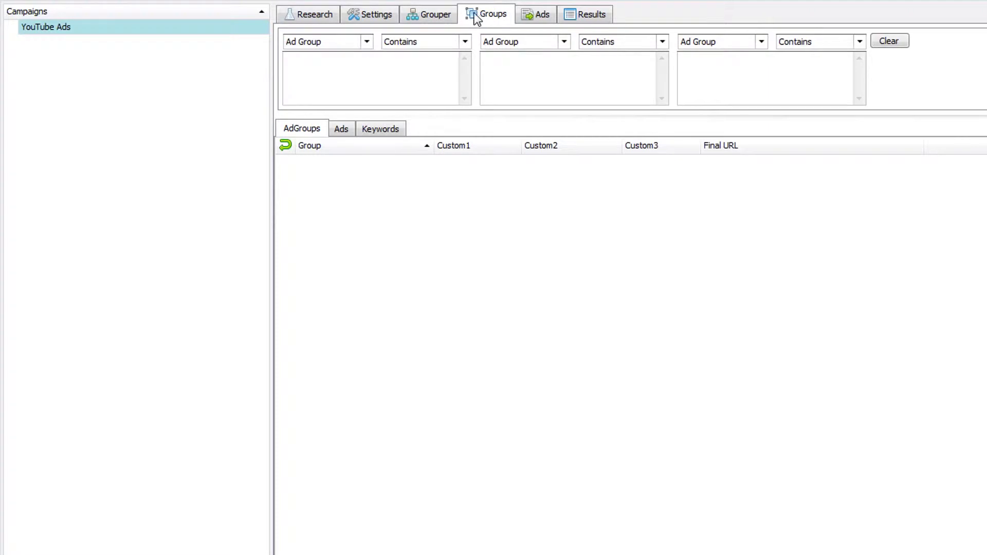
- Add youtube to the Group must contain list in the keyword grouping settings and save the changes
left_click(443, 15)
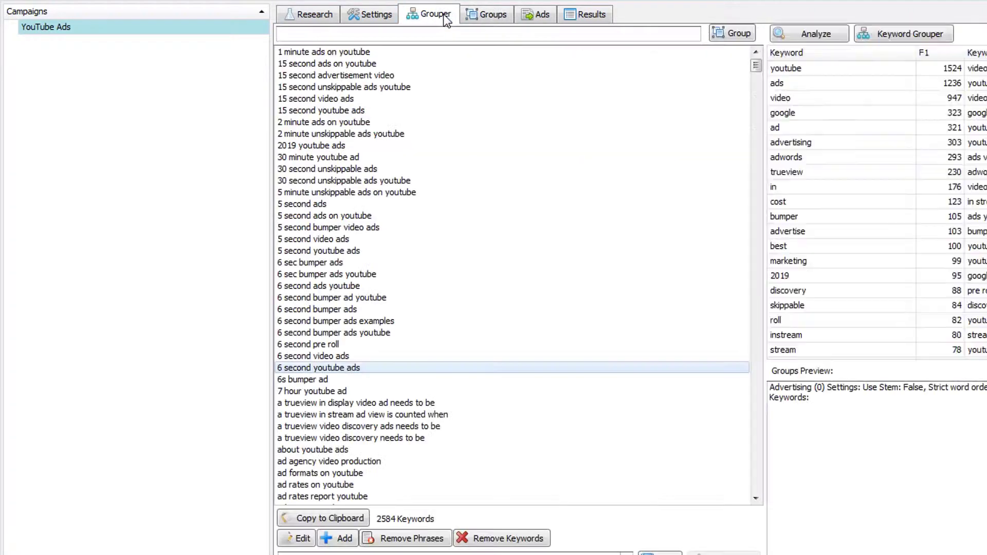
left_click(392, 12)
left_click(809, 102)
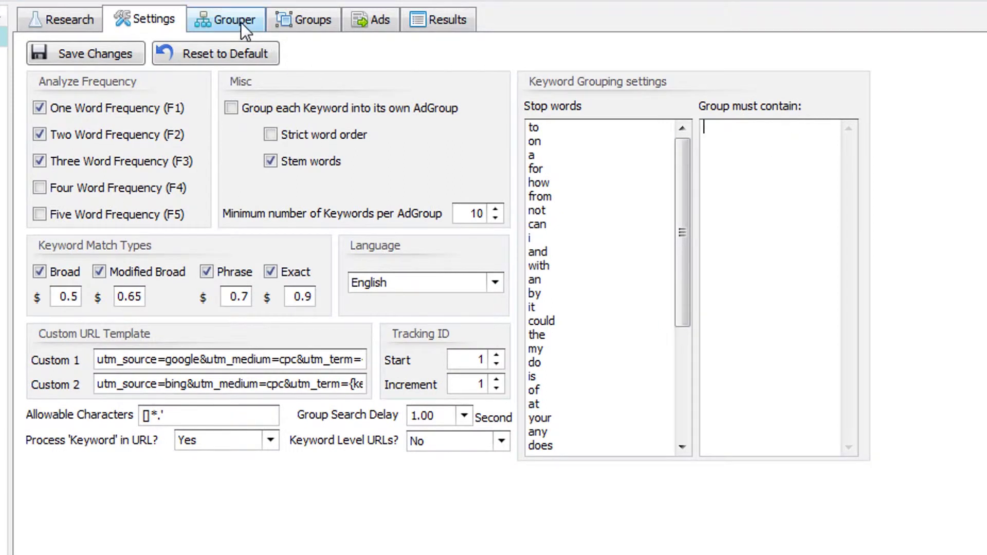
left_click(241, 22)
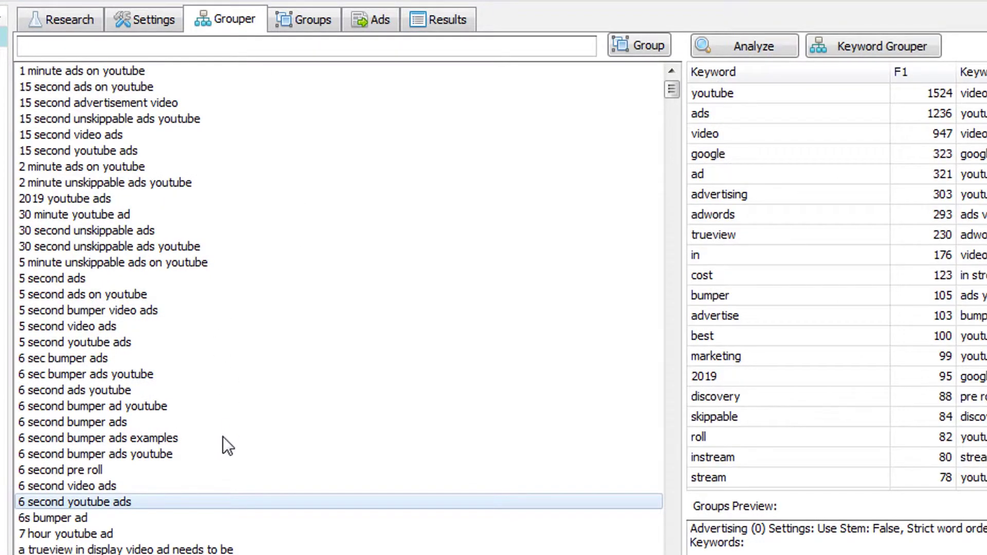
left_click(166, 25)
left_click(707, 215)
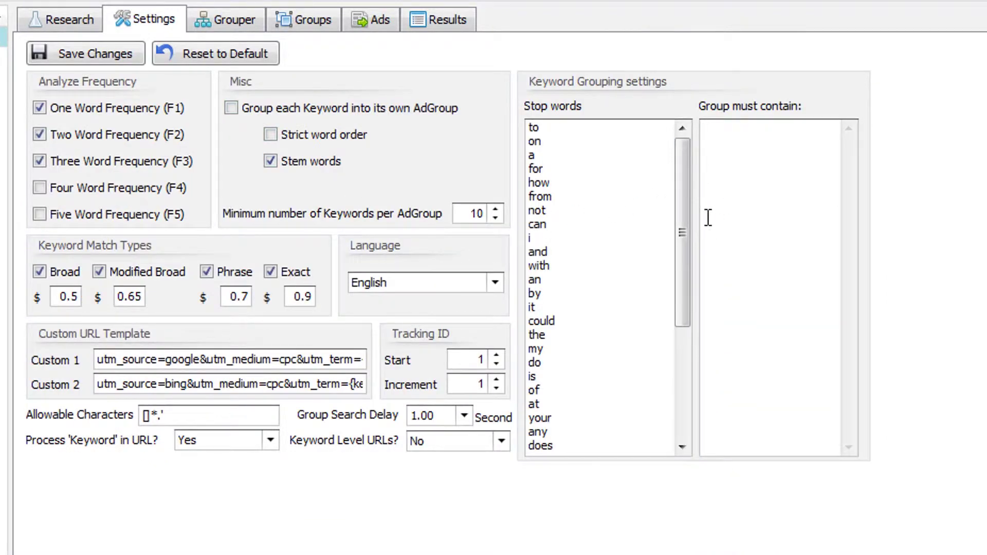
type("youtube")
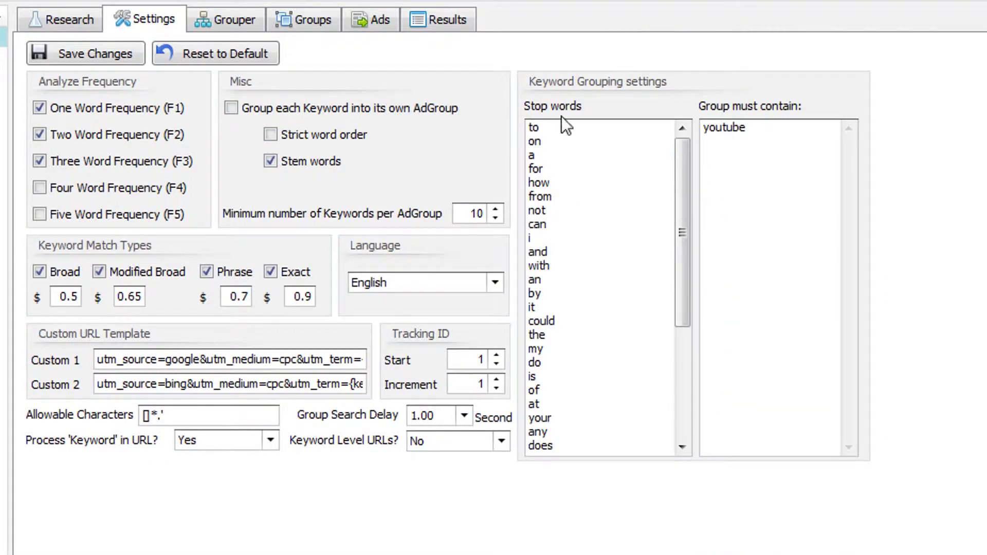
left_click(121, 60)
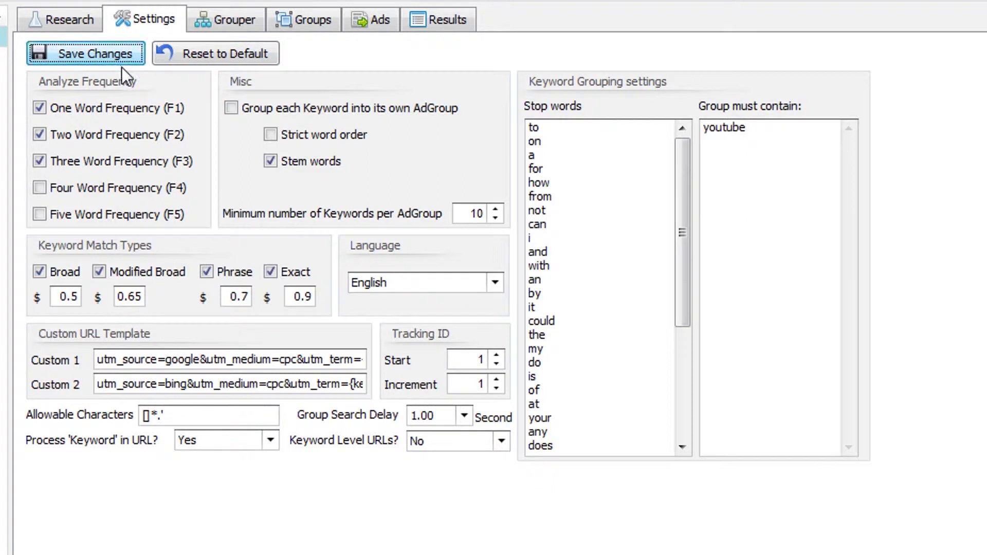
- Analyze the ungrouped keywords and preview the youtube ad, ads youtube and youtube ads groups
left_click(254, 15)
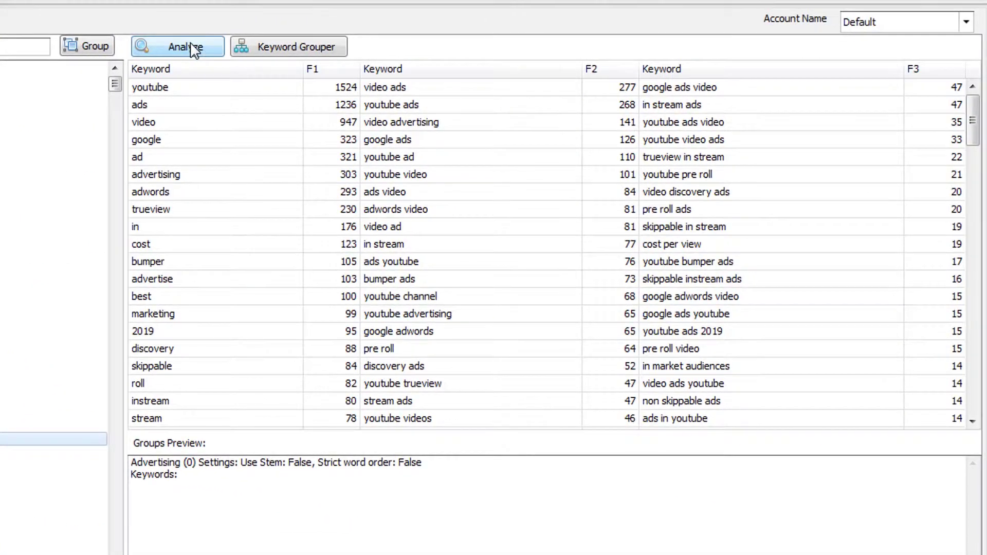
left_click(191, 51)
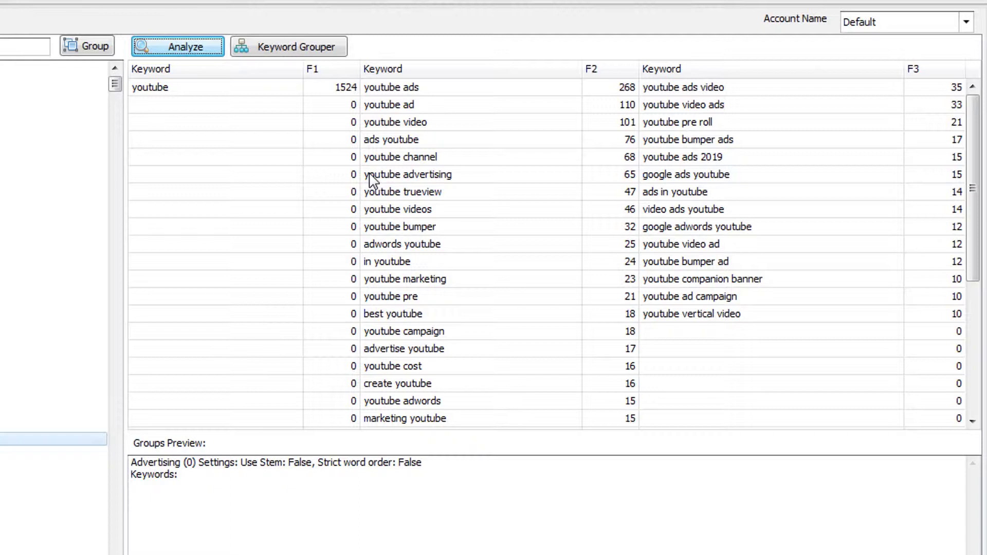
left_click(431, 105)
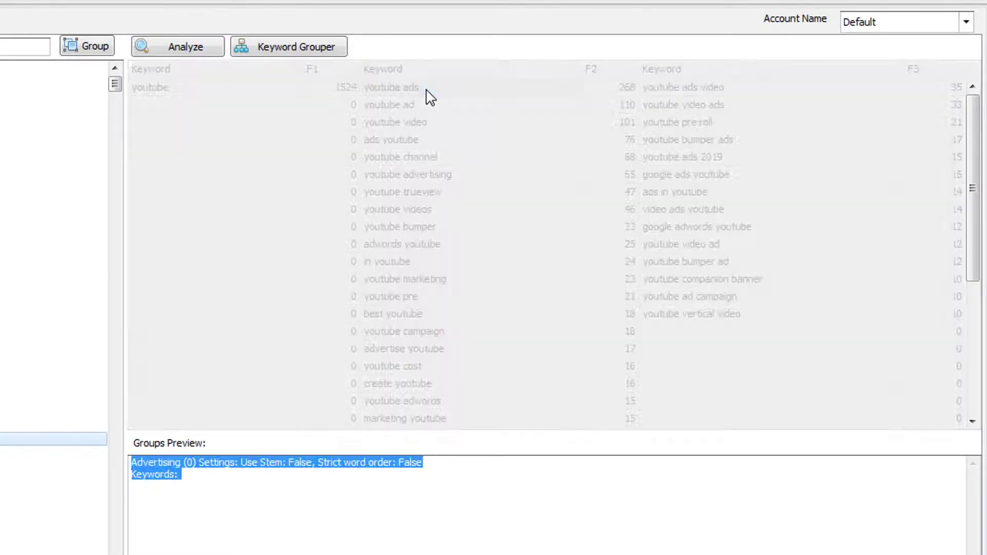
left_click(455, 143)
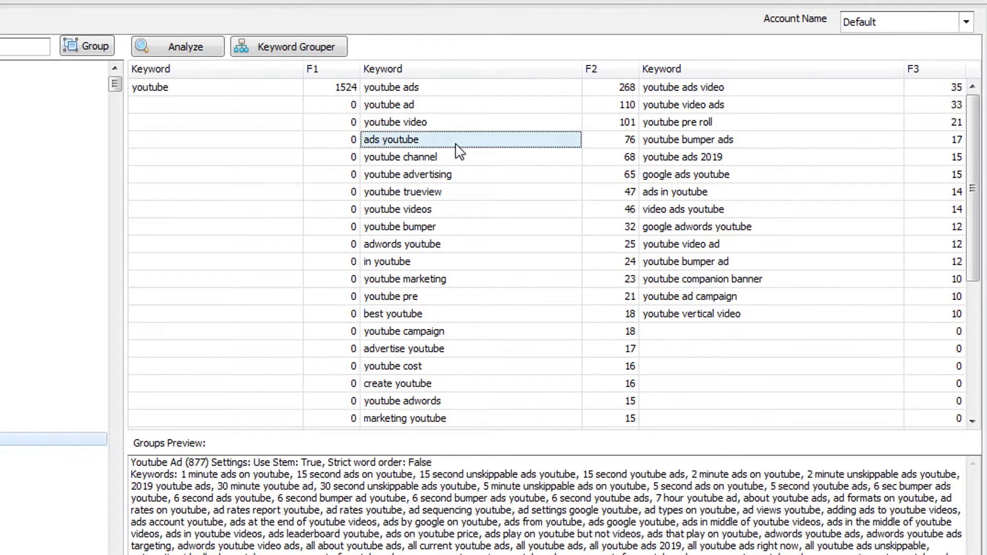
left_click(431, 89)
left_click(430, 105)
left_click(387, 84, "ctrl")
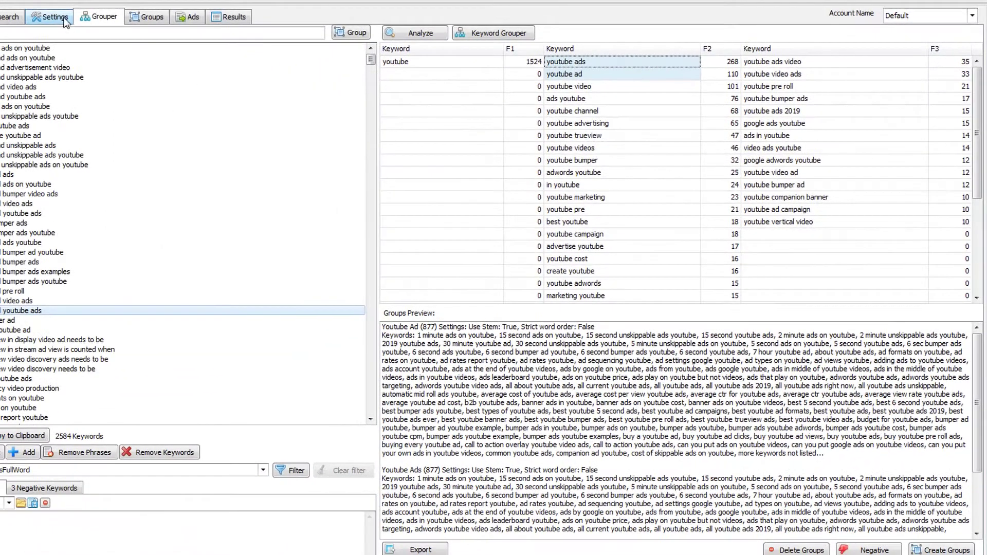
- Enable Strict word order while keeping Stem words enabled, and save the settings
left_click(64, 18)
left_click(128, 88)
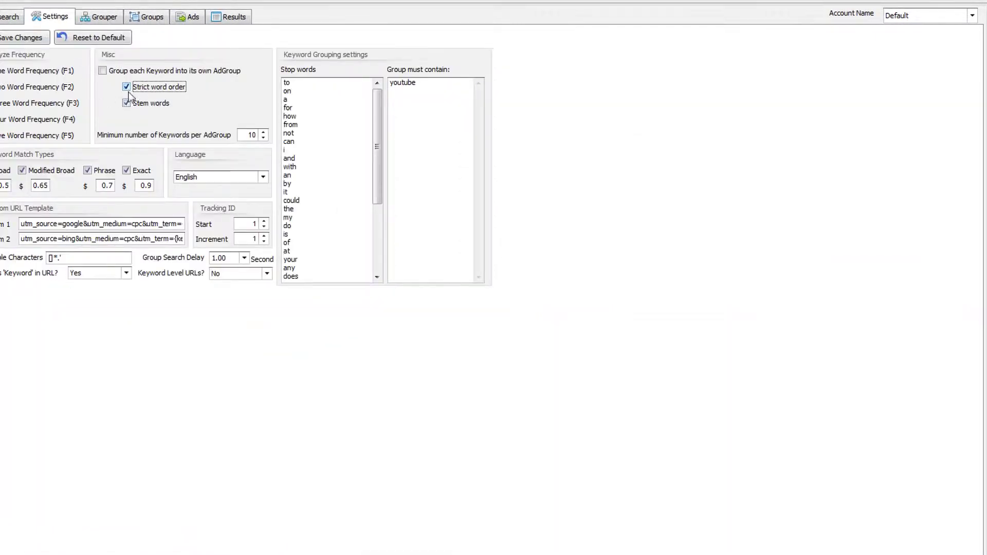
left_click(128, 104)
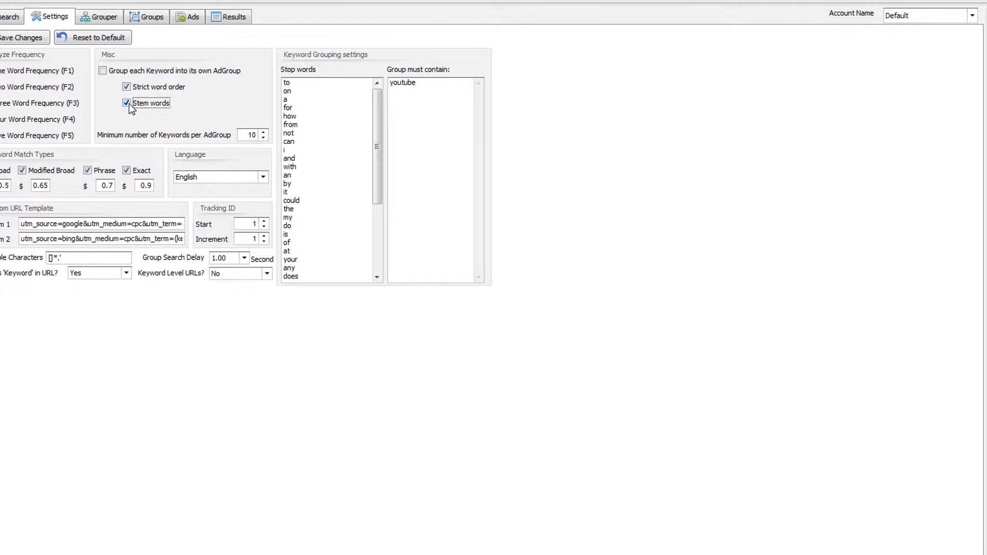
left_click(23, 37)
- Reanalyze the keywords and compare the previews of the youtube ad and youtube ads groups
left_click(102, 19)
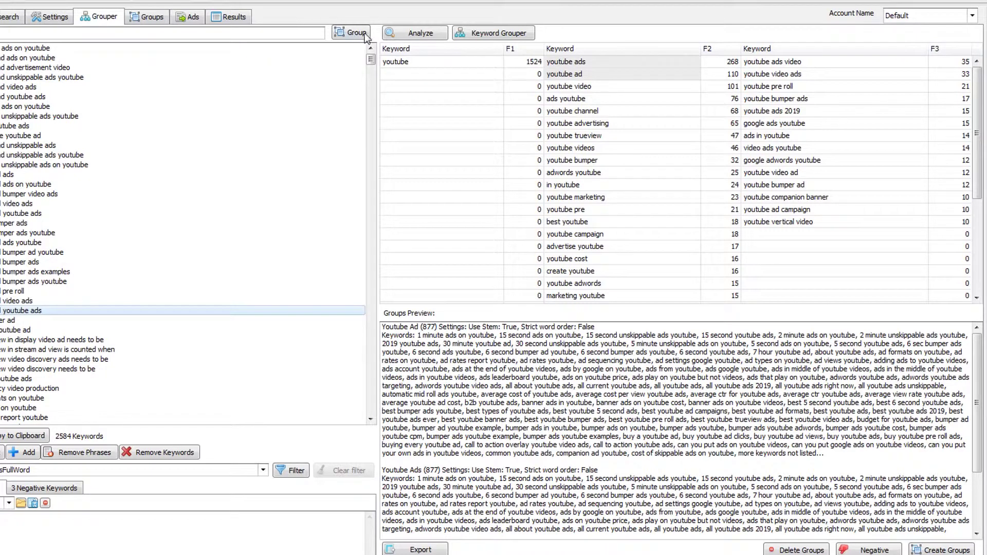
left_click(441, 33)
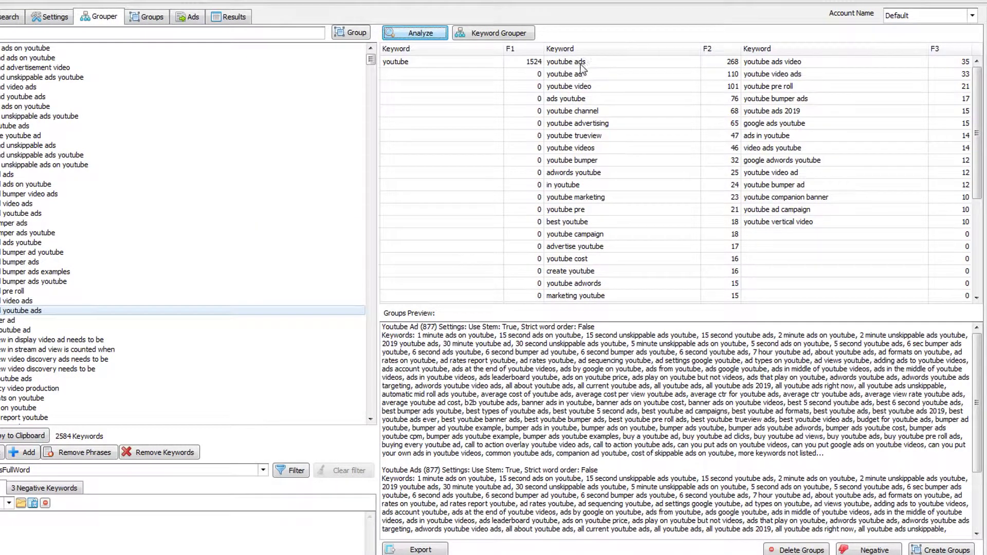
left_click(592, 73)
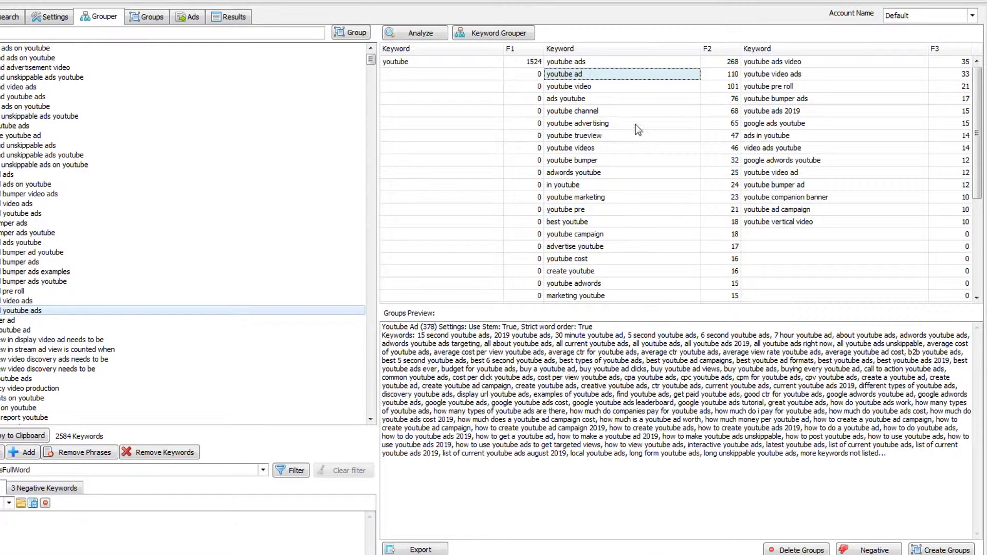
left_click(623, 63)
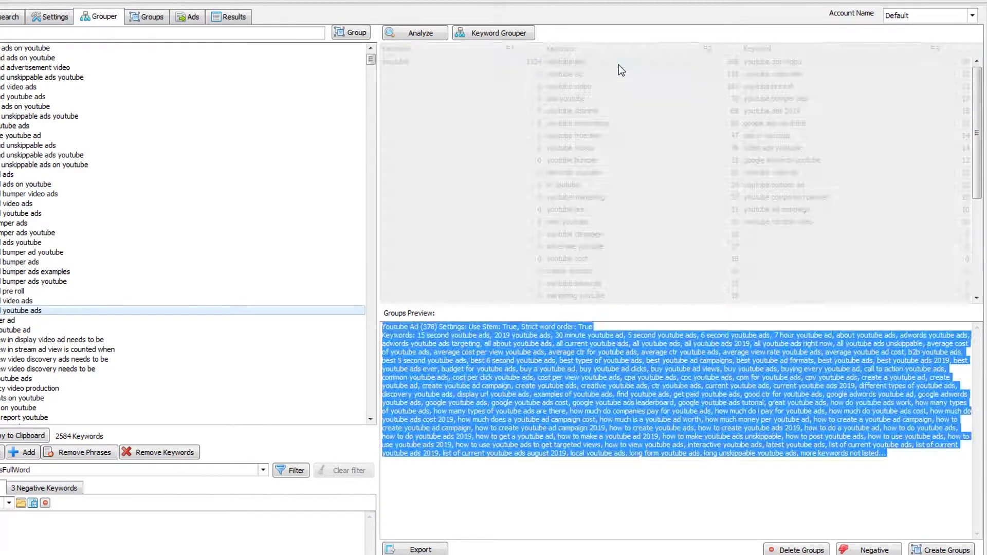
left_click(618, 75)
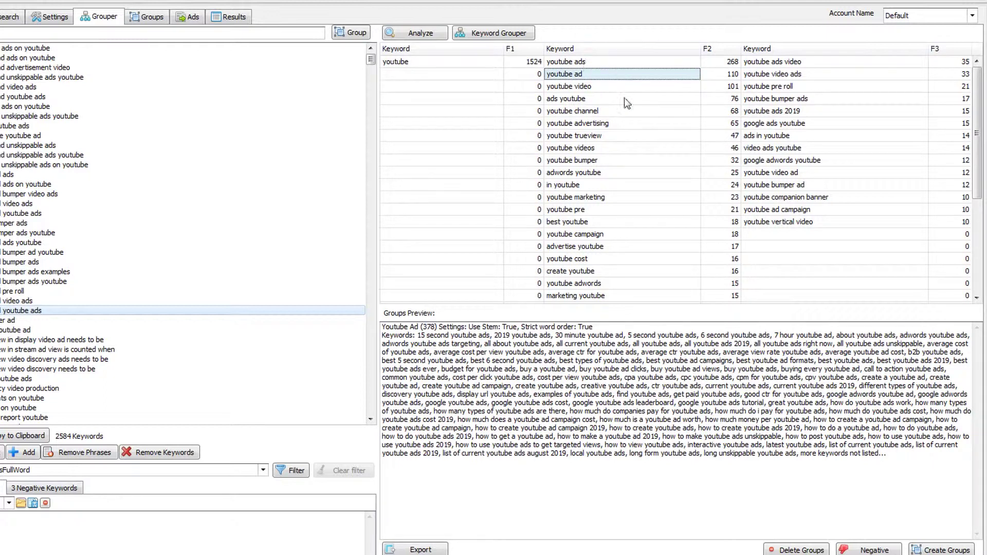
left_click(647, 66)
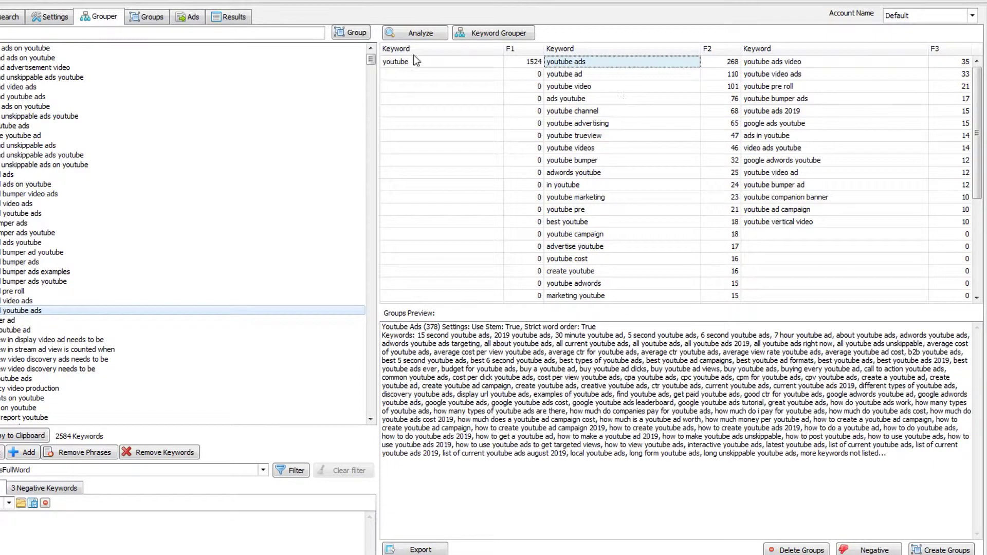
- Remove youtube from the Group must contain list and save the settings
left_click(64, 17)
left_click_drag(416, 84, 368, 81)
key("Delete")
left_click(25, 38)
- Try to group all remaining keywords in the Grouper with an empty search, and decline the confirmation
left_click(112, 19)
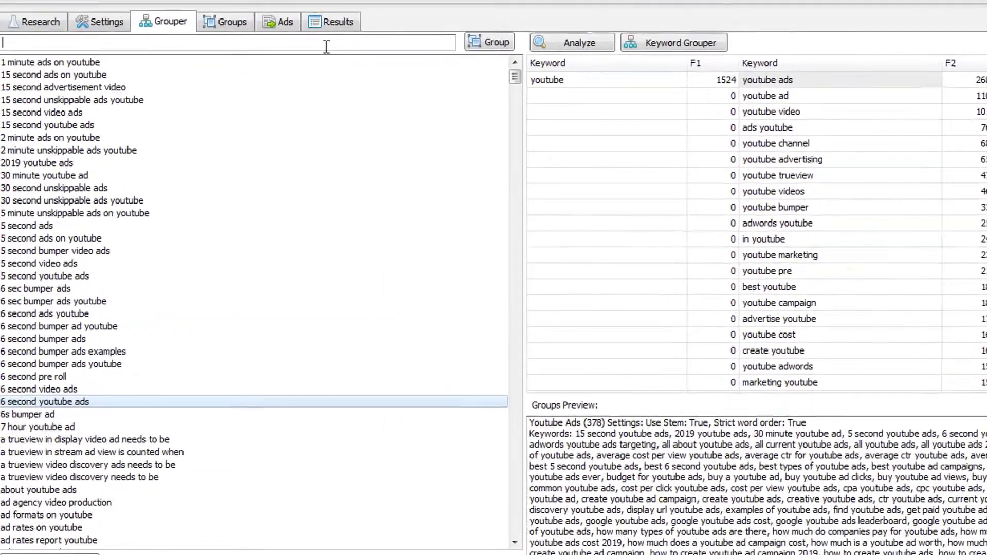
key("Return")
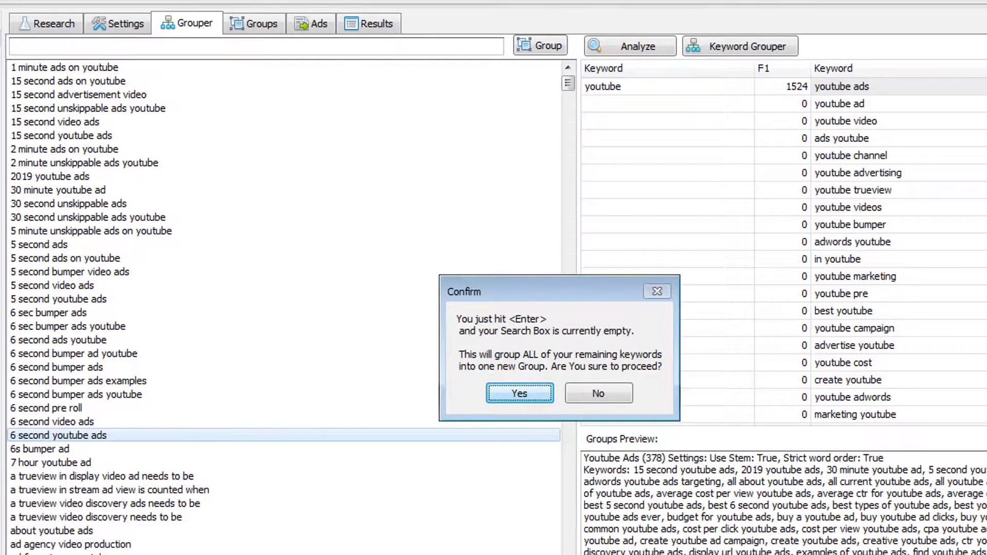
left_click(623, 397)
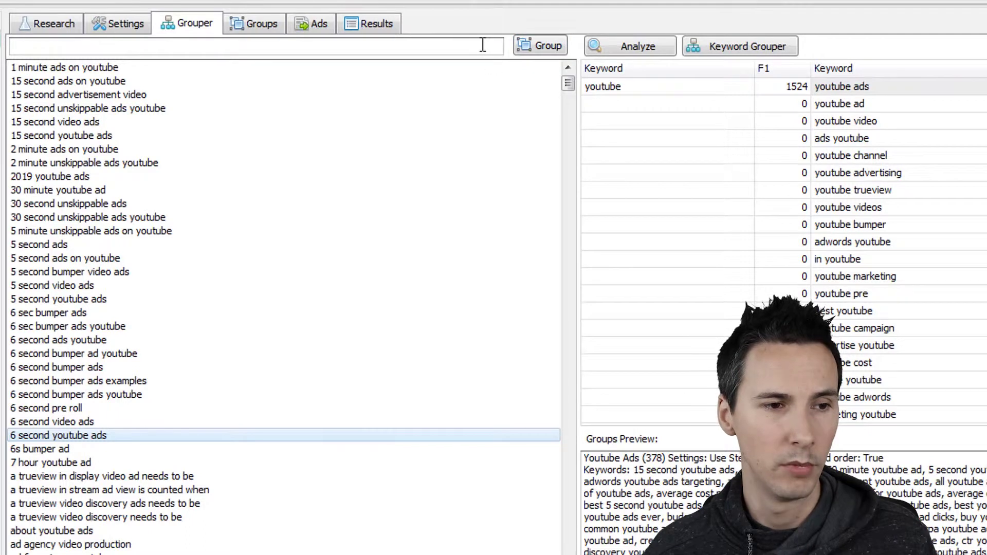
- Group the keywords matching "non skippable" into a new ad group in the YouTube Ads campaign and select that group
left_click(258, 49)
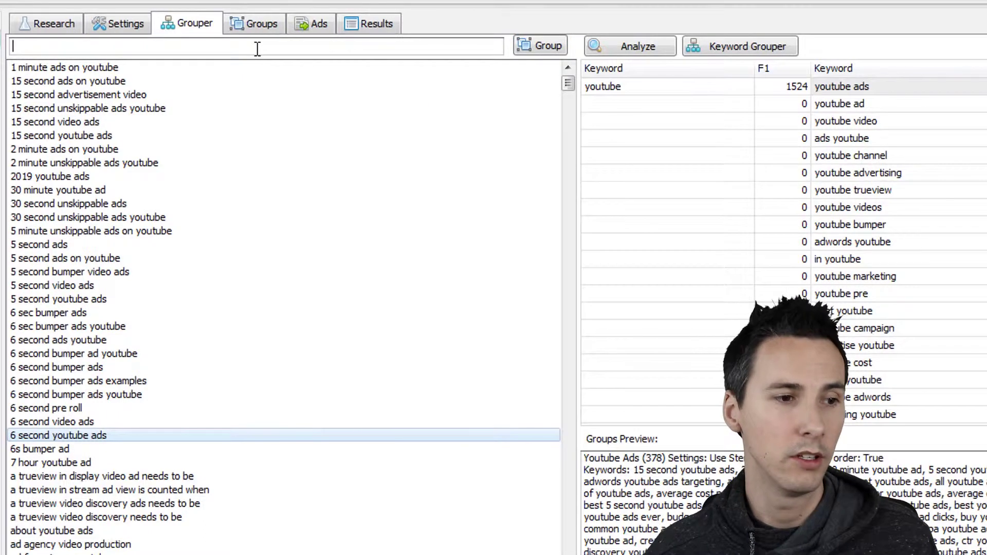
type("5")
key("BackSpace")
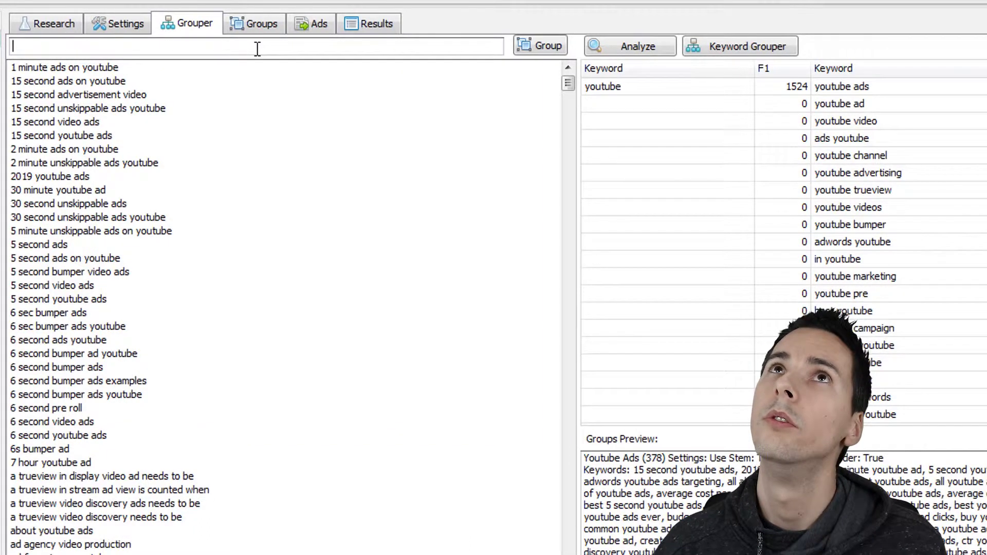
type("non")
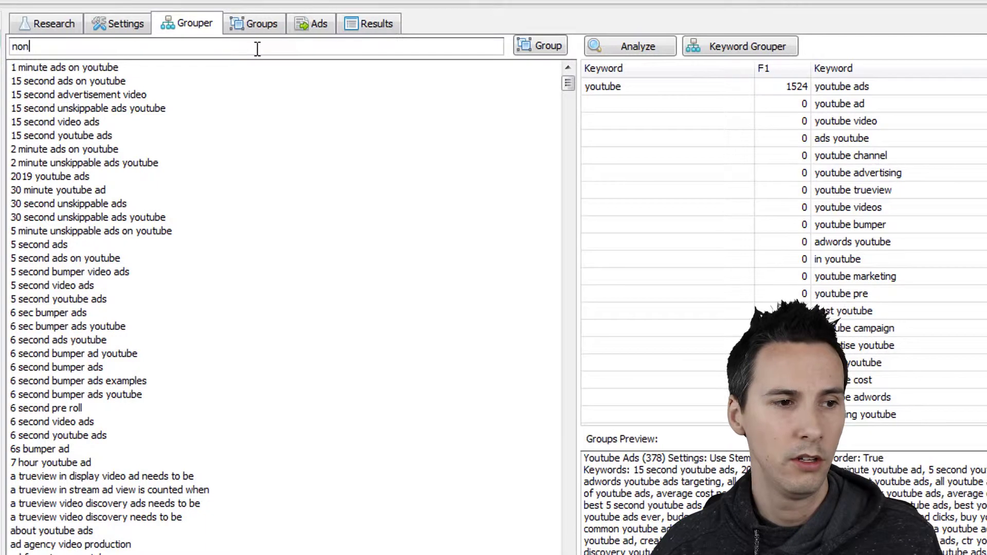
type(" skippable")
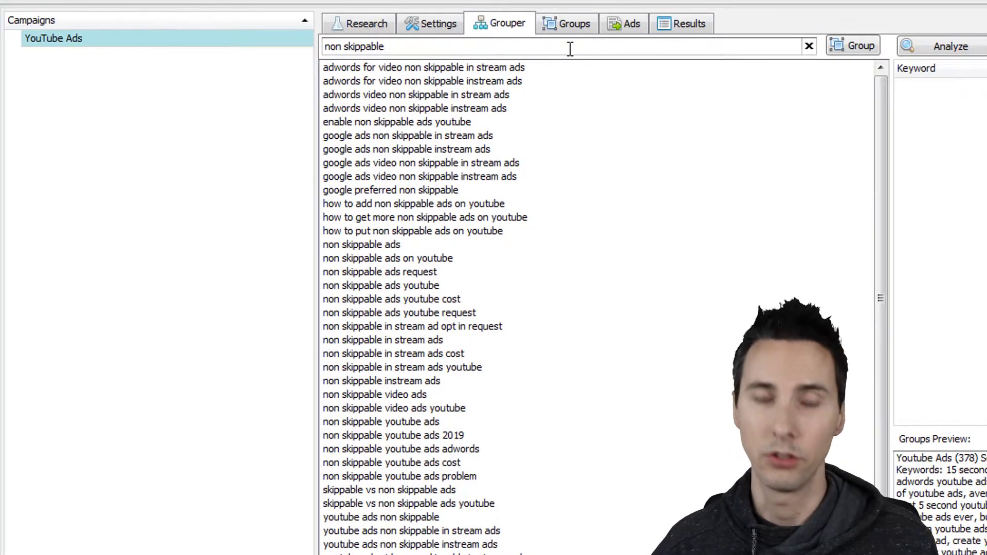
key("Return")
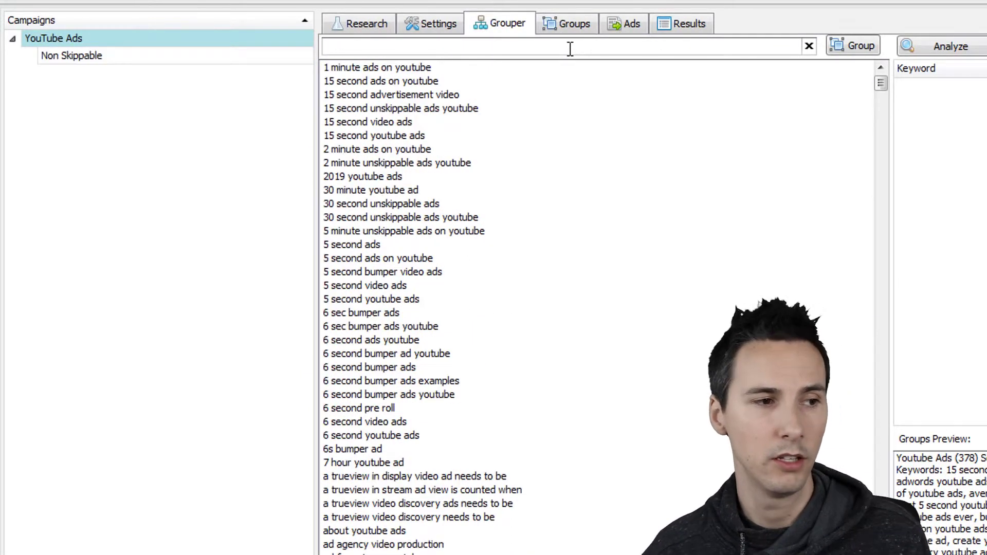
left_click(174, 56)
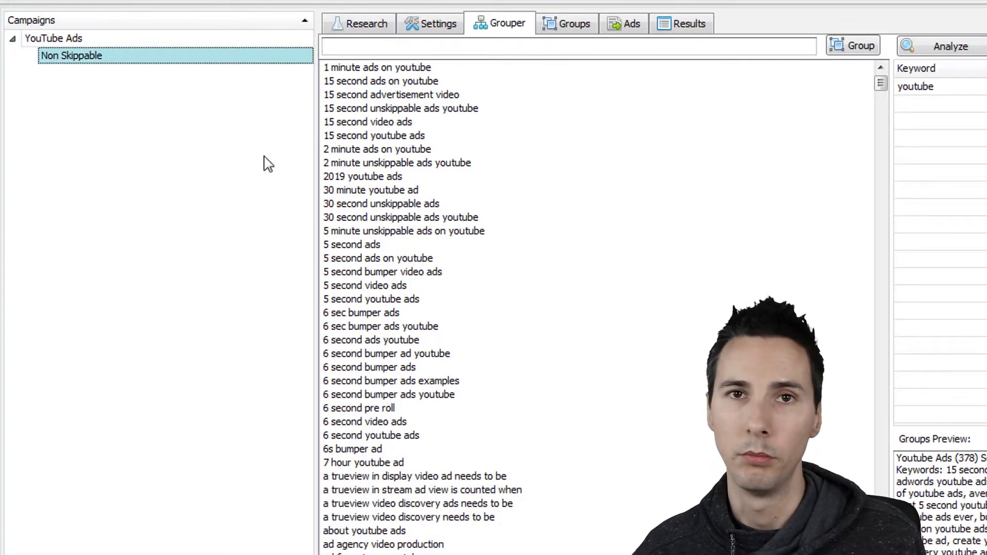
- Filter the ungrouped keywords by "adv" and look through the matching keywords for further grouping
left_click(502, 44)
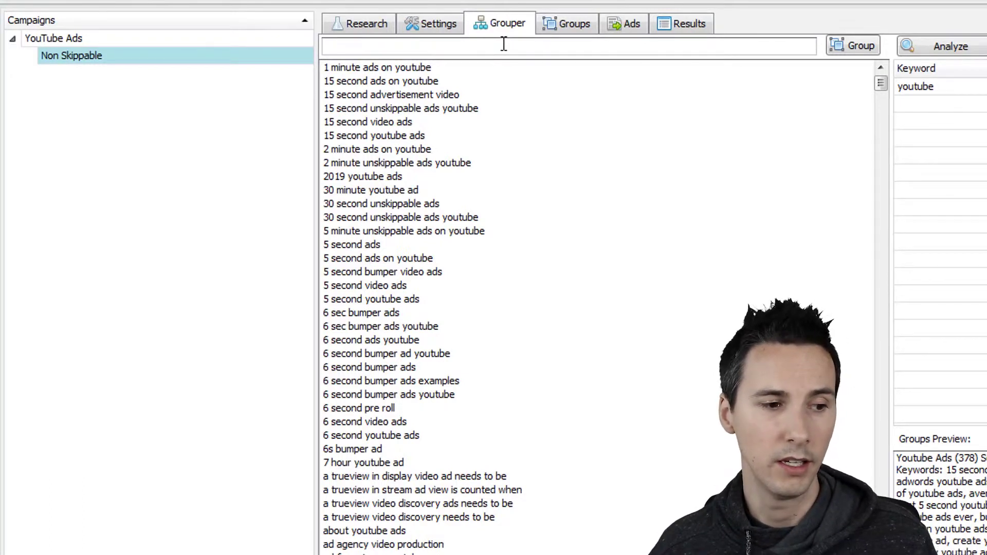
type("adv")
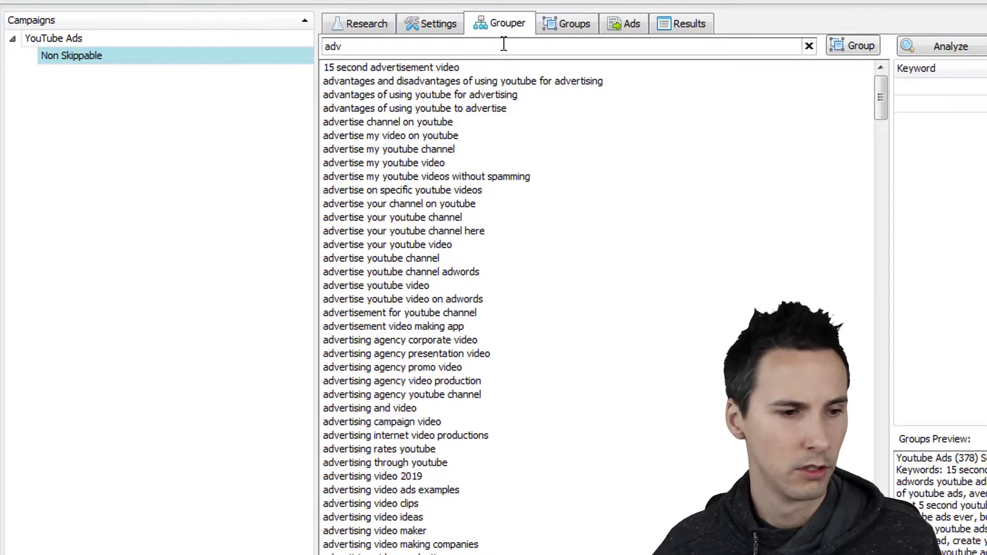
scroll(427, 313, "down", 12)
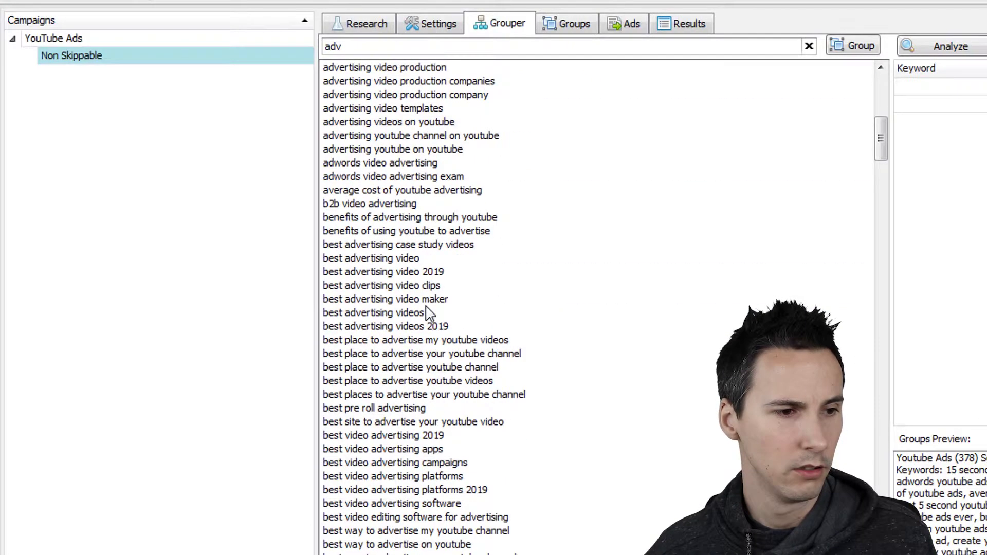
scroll(515, 314, "down", 7)
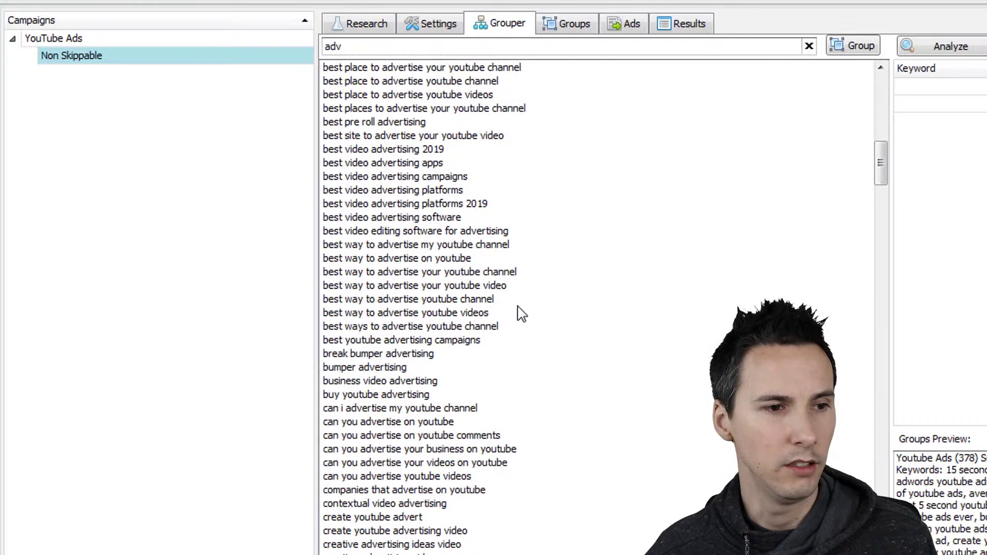
scroll(522, 315, "down", 20)
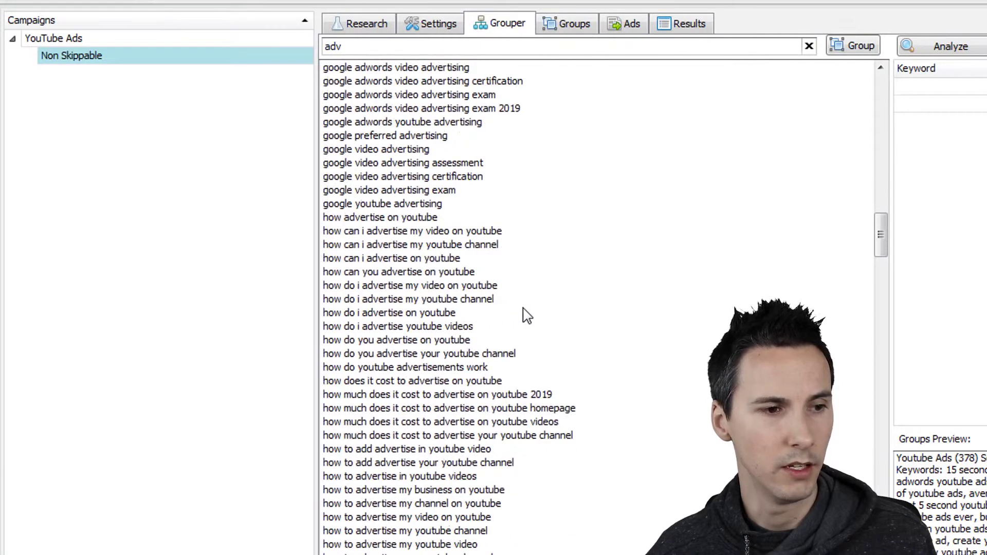
scroll(525, 315, "down", 20)
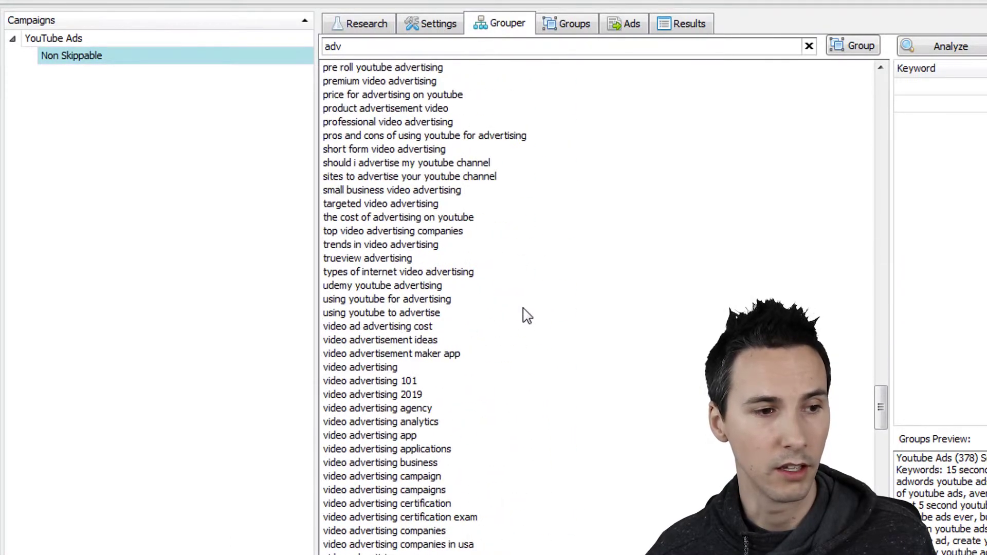
scroll(527, 315, "down", 15)
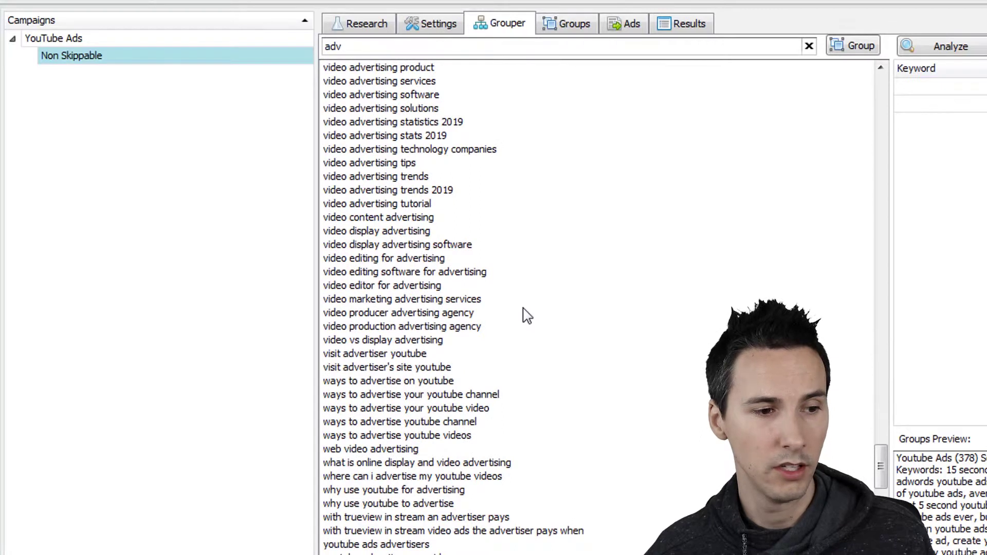
- Look over the keywords matching "adv" and clear the search to list all ungrouped keywords
scroll(527, 315, "down", 20)
scroll(527, 315, "up", 20)
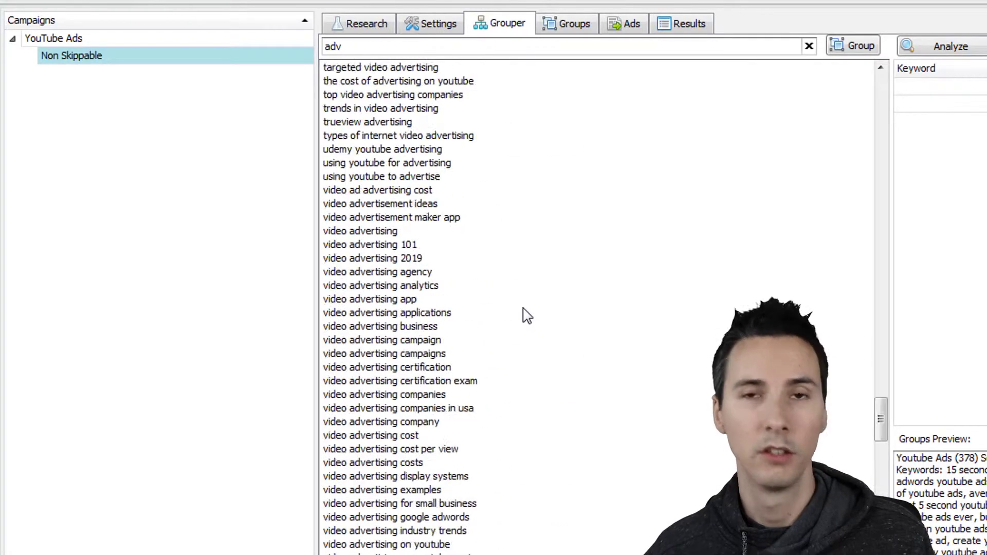
scroll(527, 315, "up", 1)
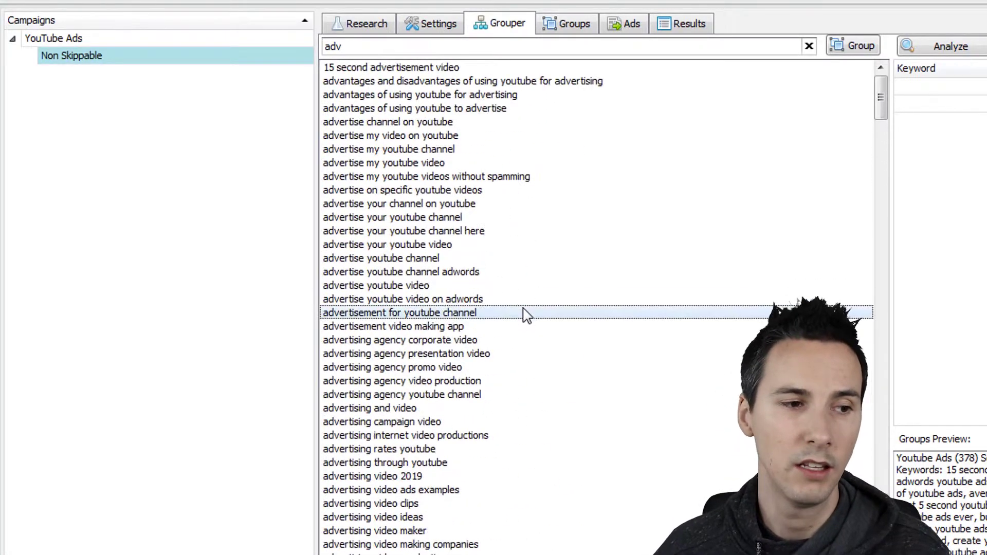
double_click(356, 47)
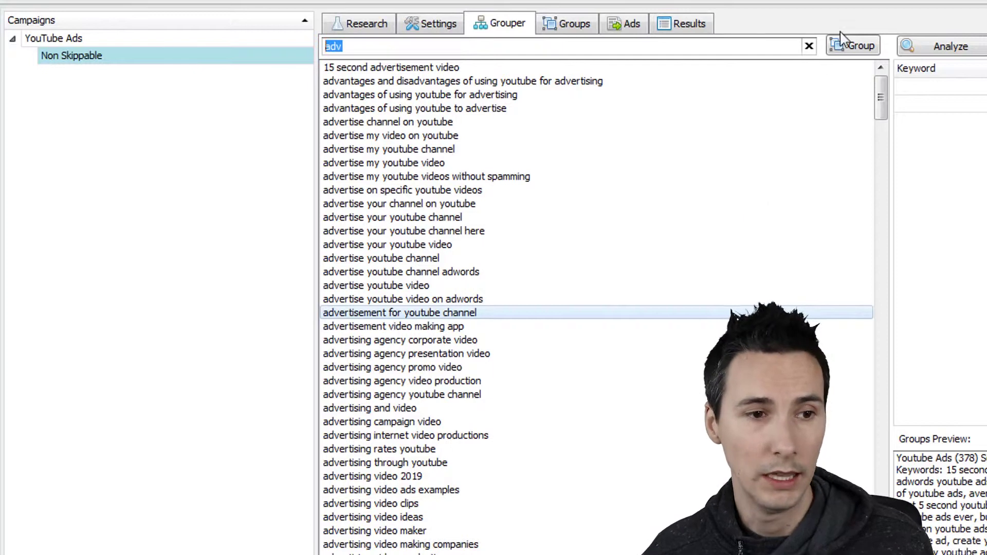
left_click(808, 45)
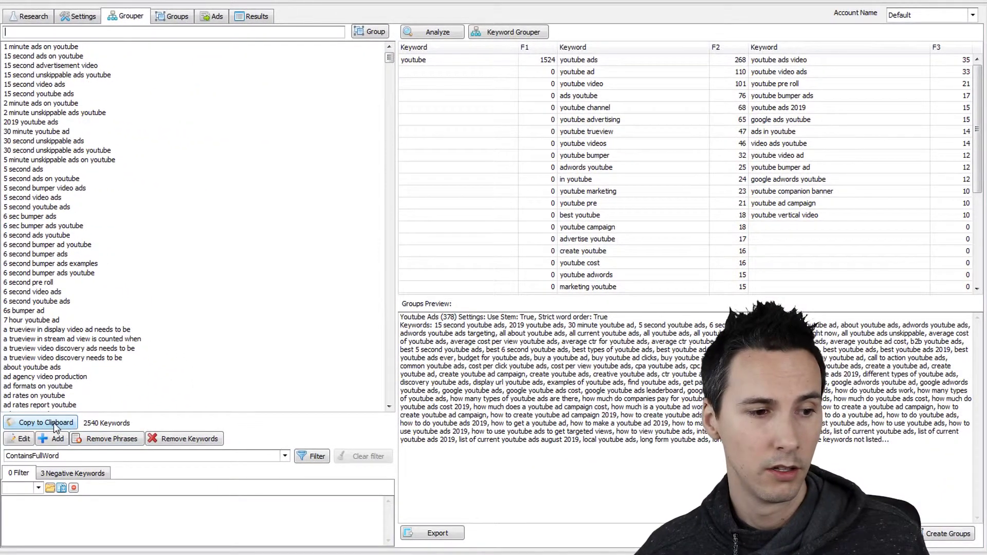
- Open the keyword "6 sec bumper ads" for editing and cancel without changing it
left_click(25, 440)
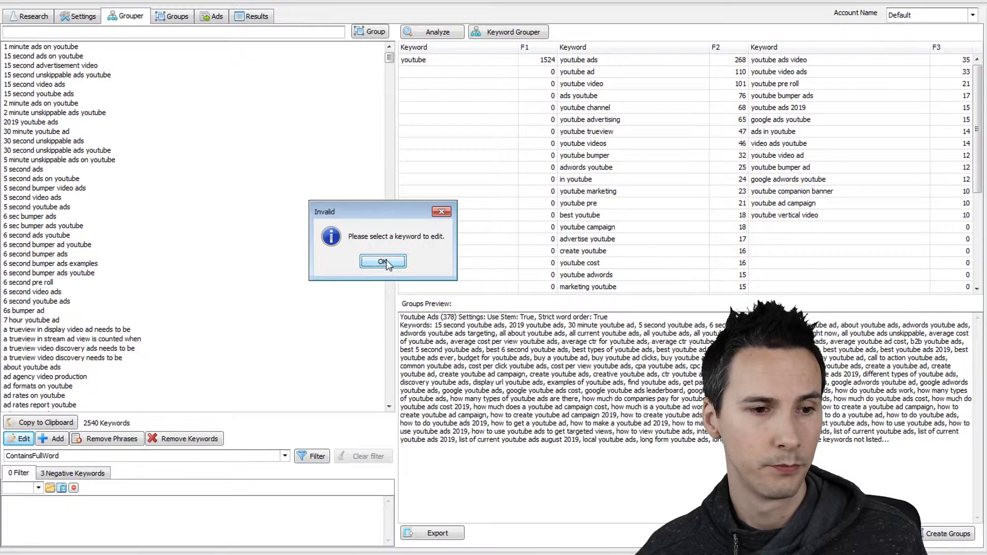
left_click(383, 261)
left_click(157, 216)
left_click(24, 439)
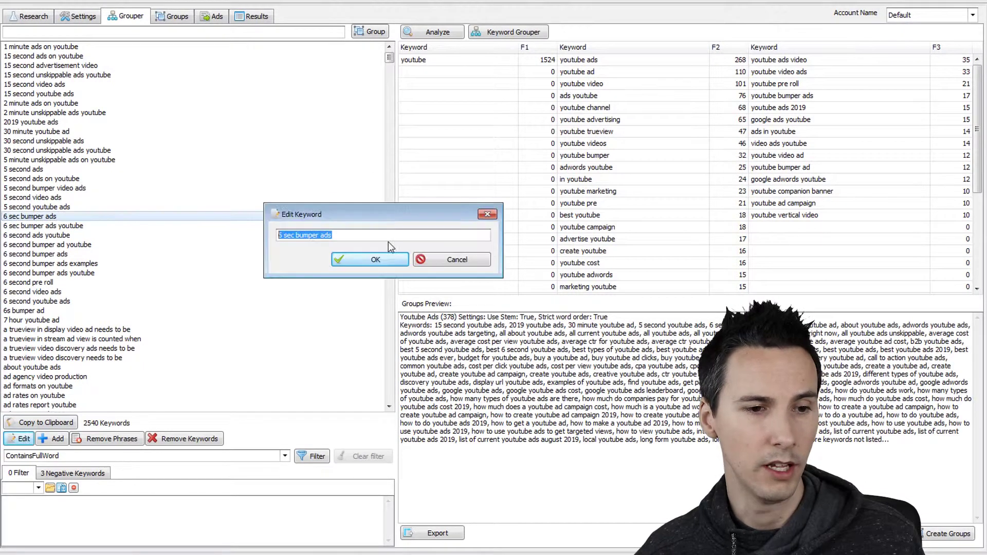
left_click(444, 262)
- View the dialog for adding keywords and the Research keyword lists without adding anything
left_click(54, 439)
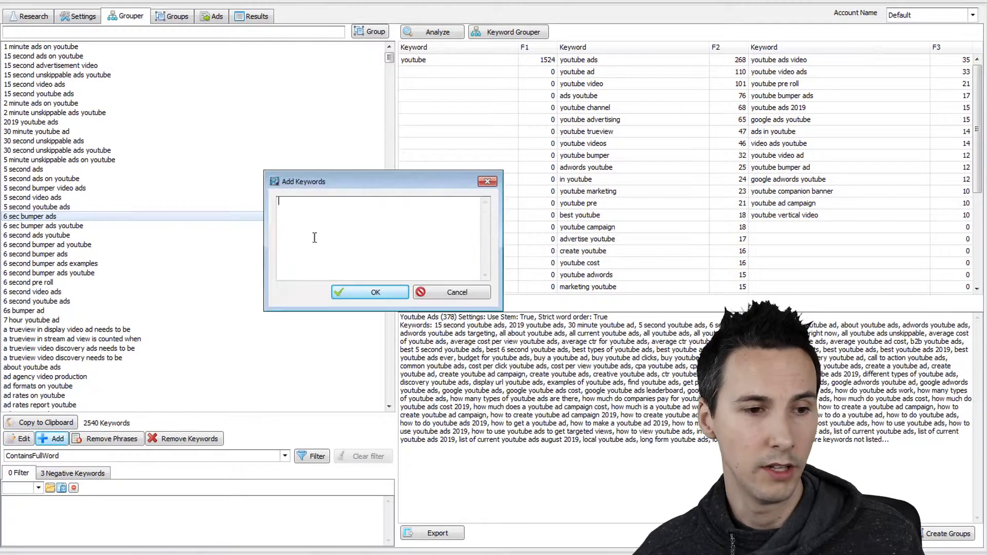
left_click(455, 292)
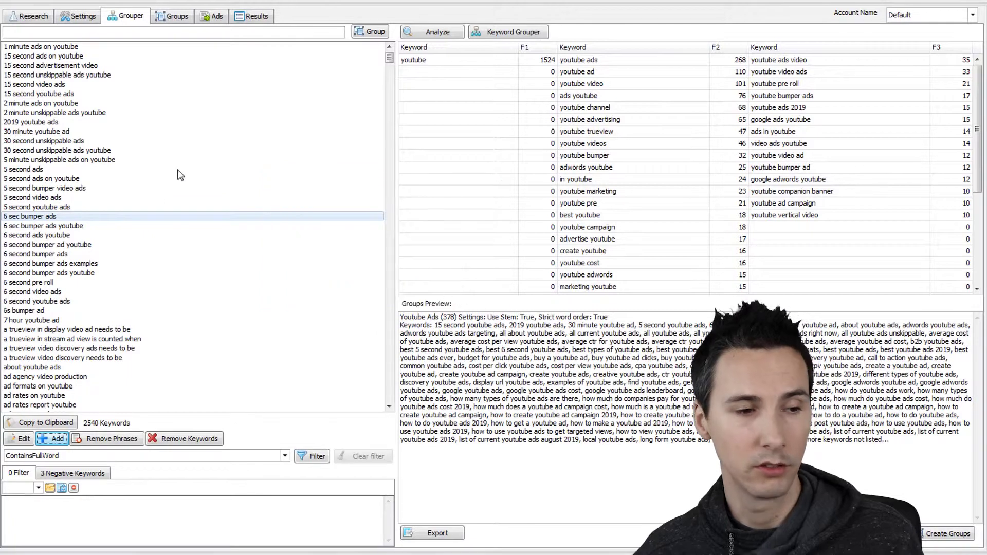
left_click(183, 179)
left_click(193, 273)
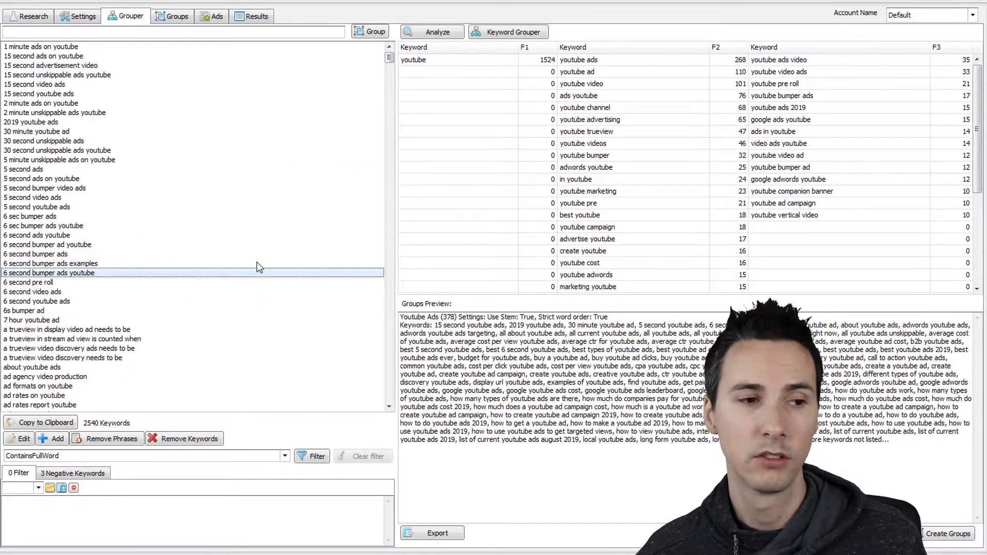
left_click(49, 14)
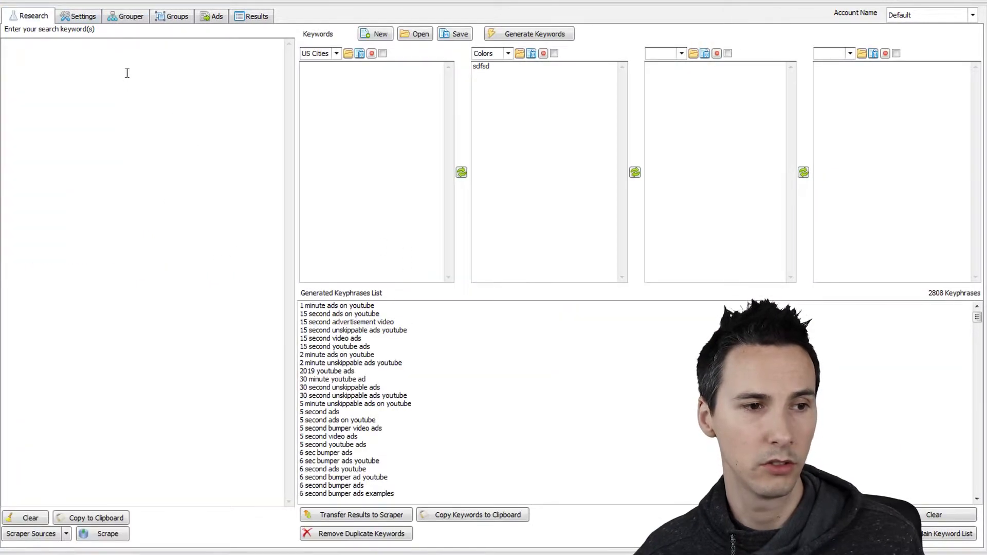
left_click(133, 17)
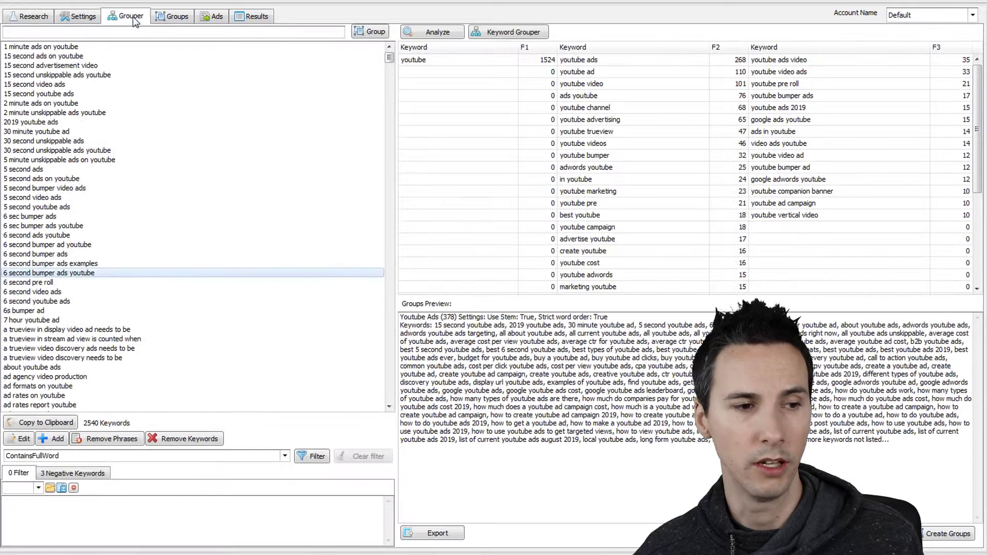
left_click(53, 439)
left_click(451, 292)
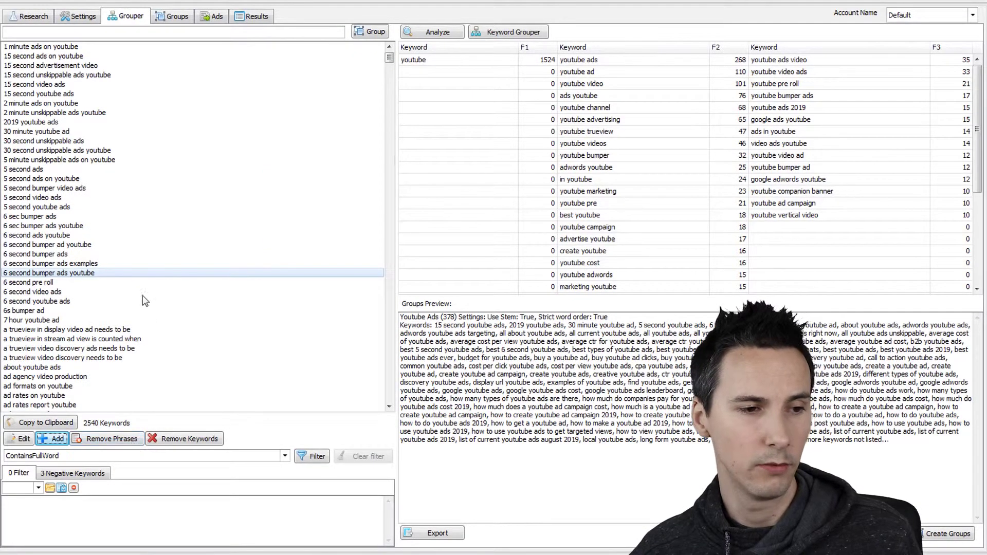
- Enter fdsdf, sdfsd and sdfsdf as filter phrases on separate lines and try removing these phrases from the keywords
left_click(146, 254, "shift")
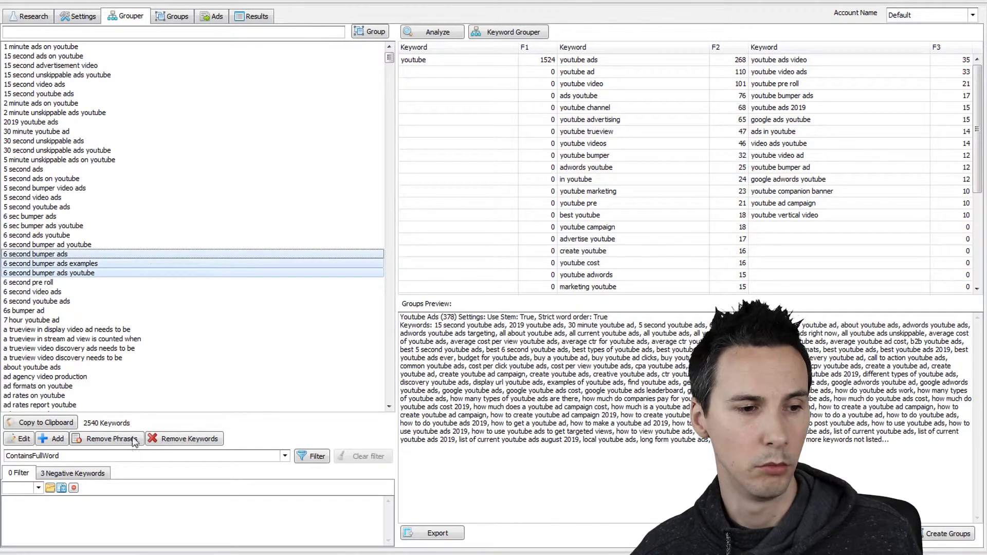
left_click(174, 291)
left_click(170, 273)
left_click(124, 439)
left_click(115, 506)
type("fdsdf")
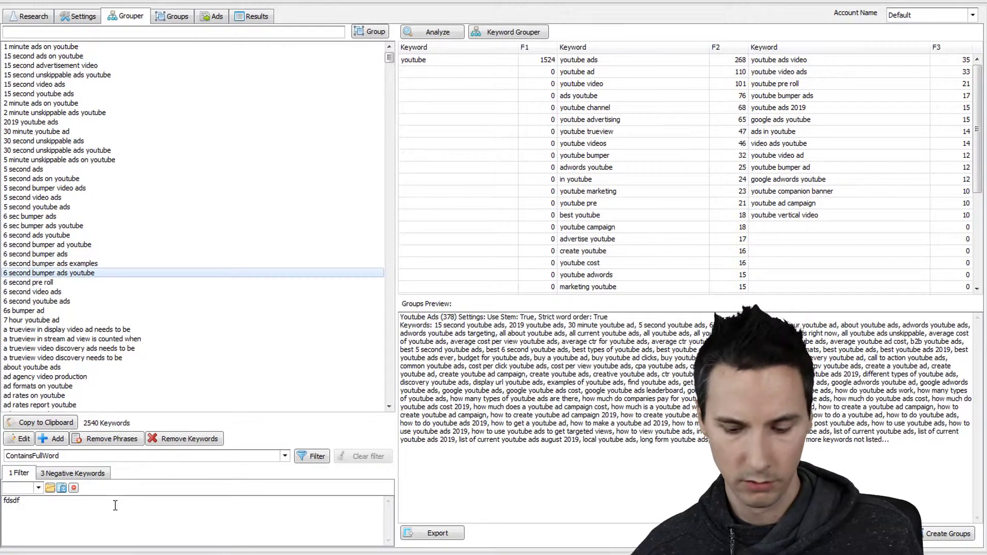
key("Return")
type("sdfsd")
key("Return")
type("sdfsdf")
key("Return")
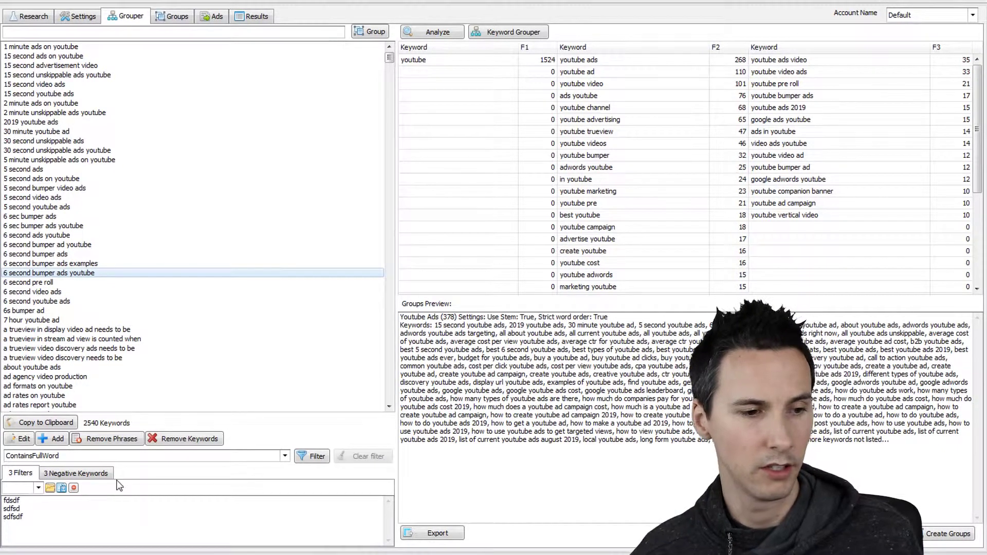
left_click(122, 438)
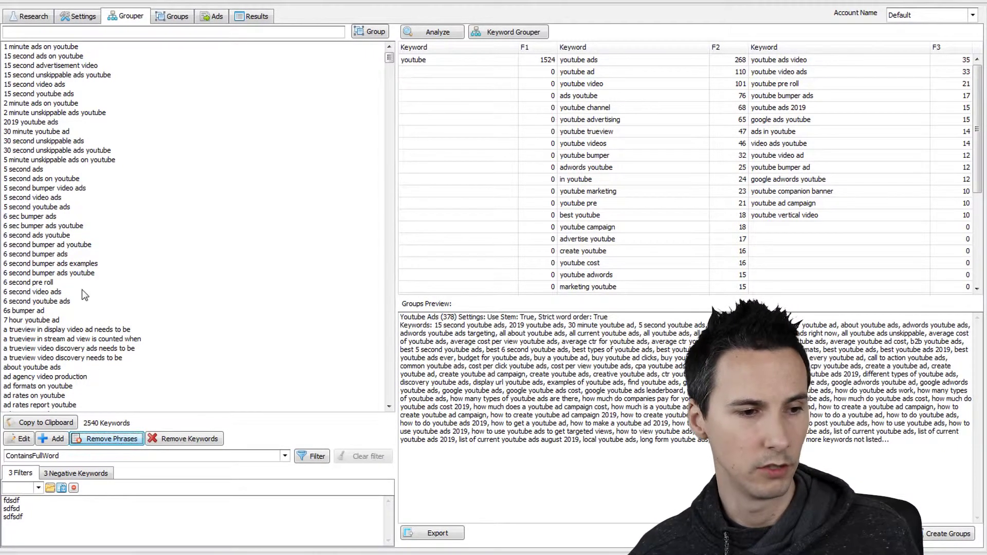
- Clear all sample phrases from the filter list
left_click(102, 310)
left_click(107, 444)
left_click(67, 511)
key("ctrl+a")
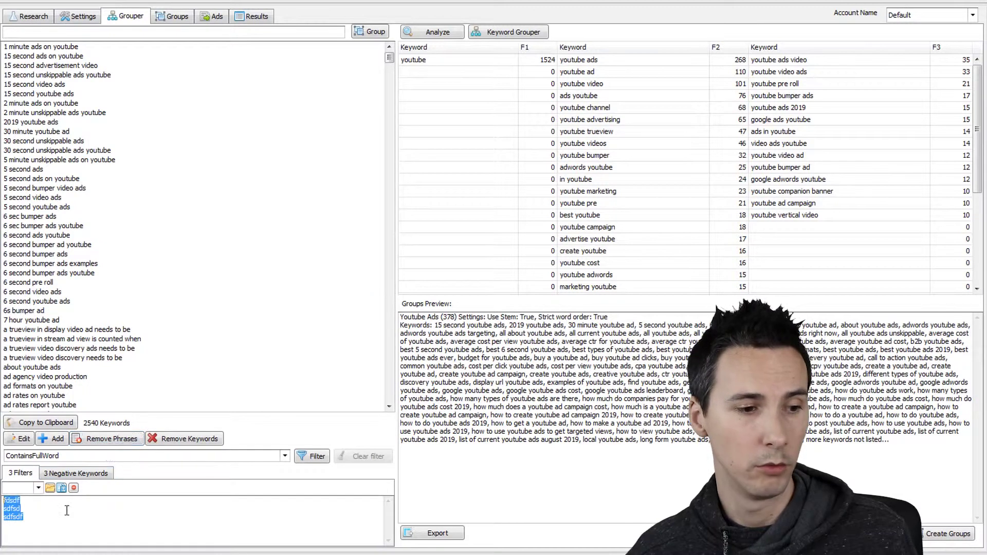
key("Delete")
- Remove the keywords from "a trueview in display video ad needs to be" through "a trueview video discovery ads needs to be"
left_click(236, 367)
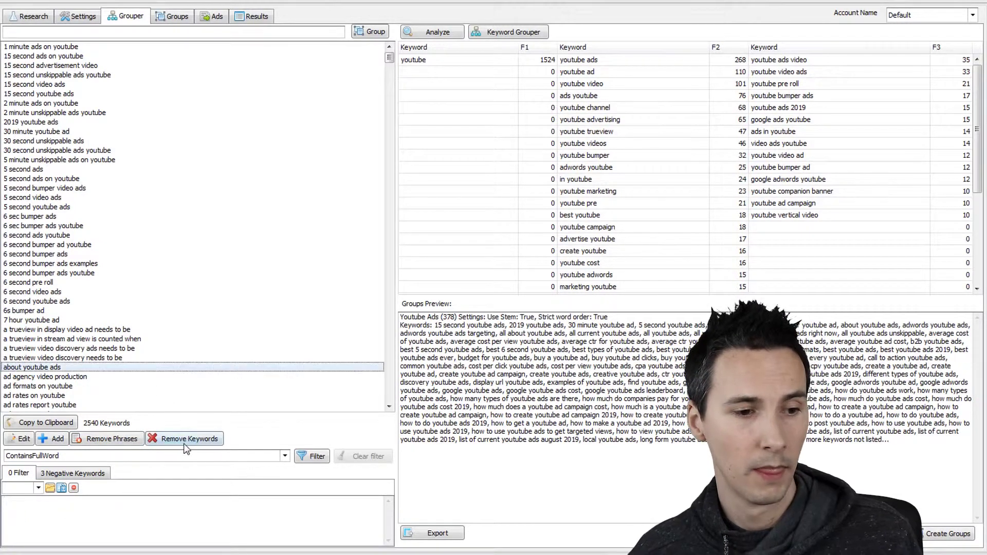
left_click(189, 350)
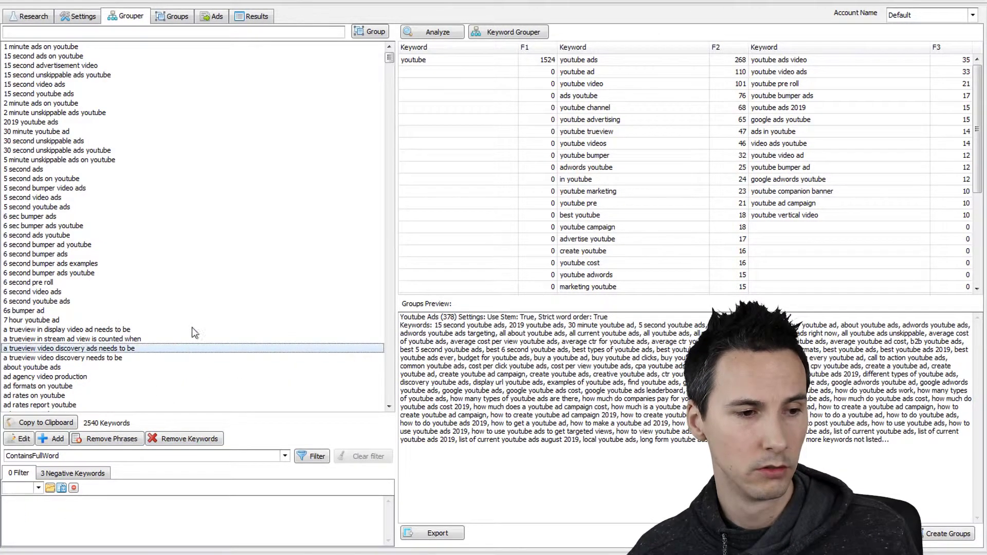
left_click(191, 331, "shift")
left_click(193, 439)
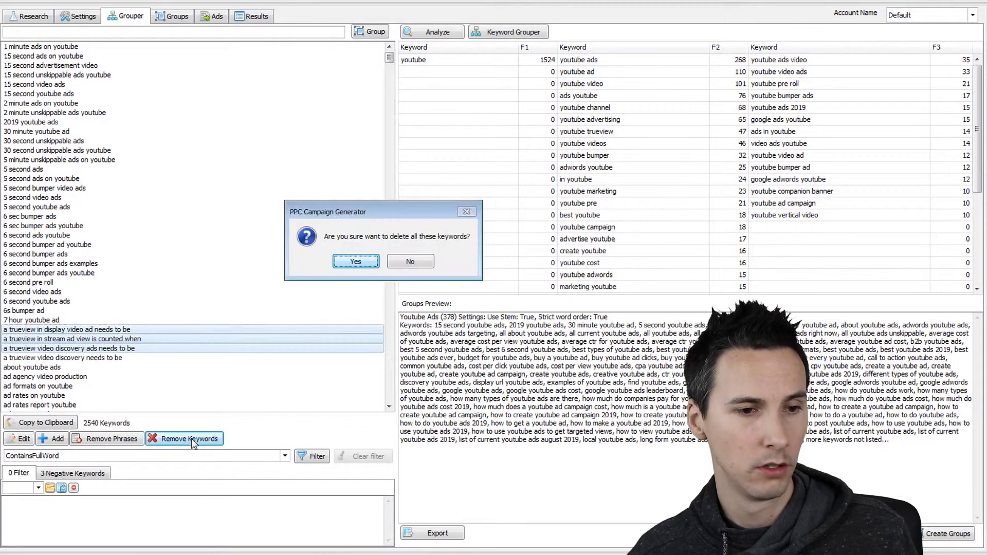
left_click(372, 263)
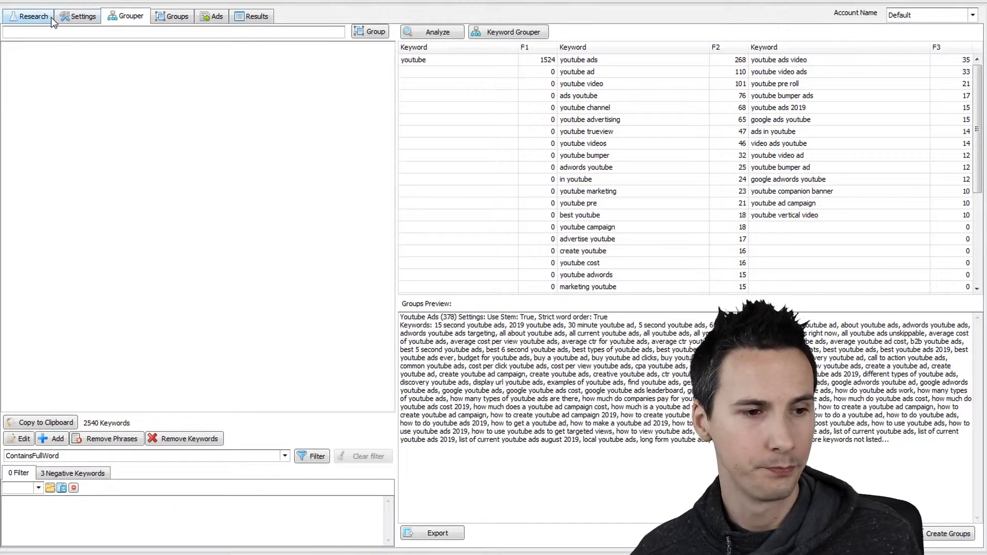
- Filter the keyword list with ContainsFullWord by the terms cool and algorithm
left_click(97, 516)
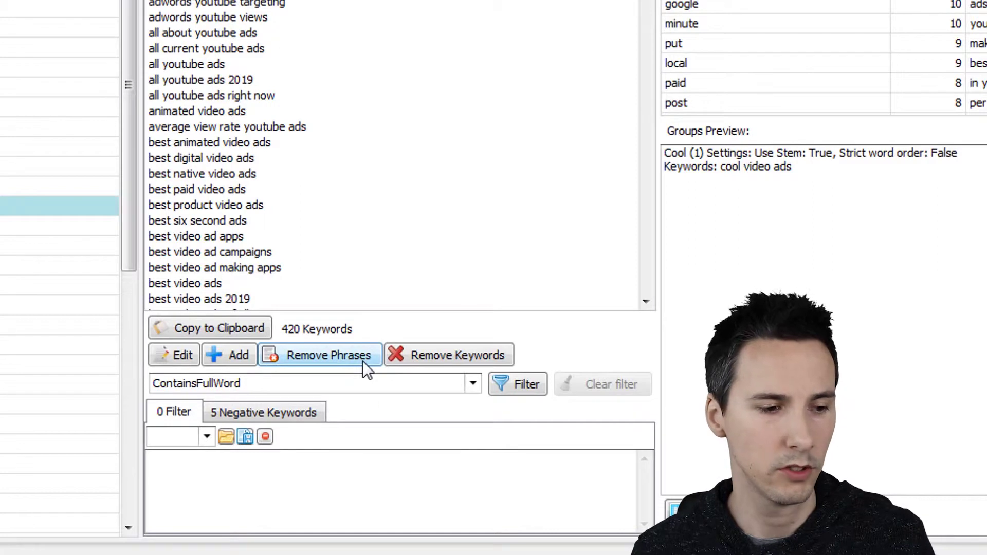
left_click(401, 493)
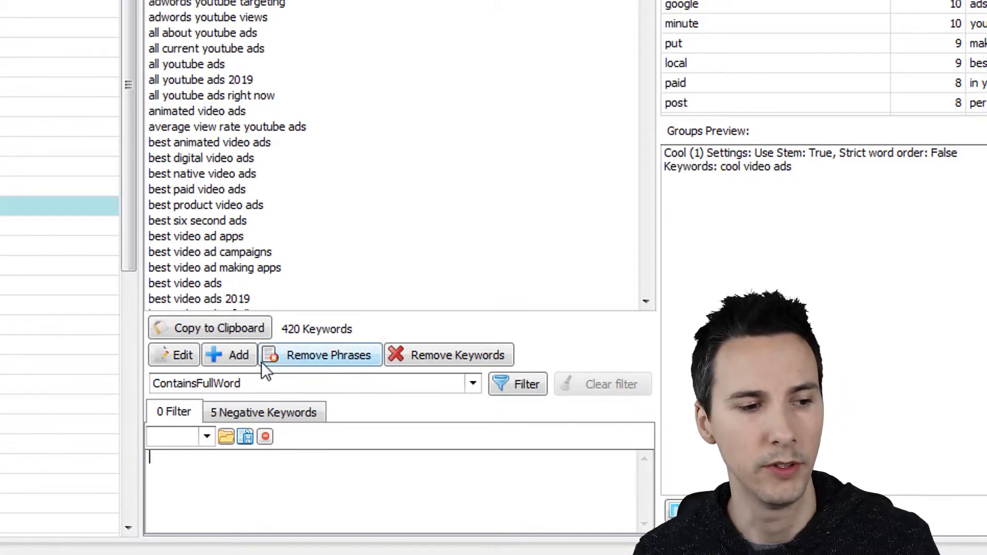
left_click(355, 48)
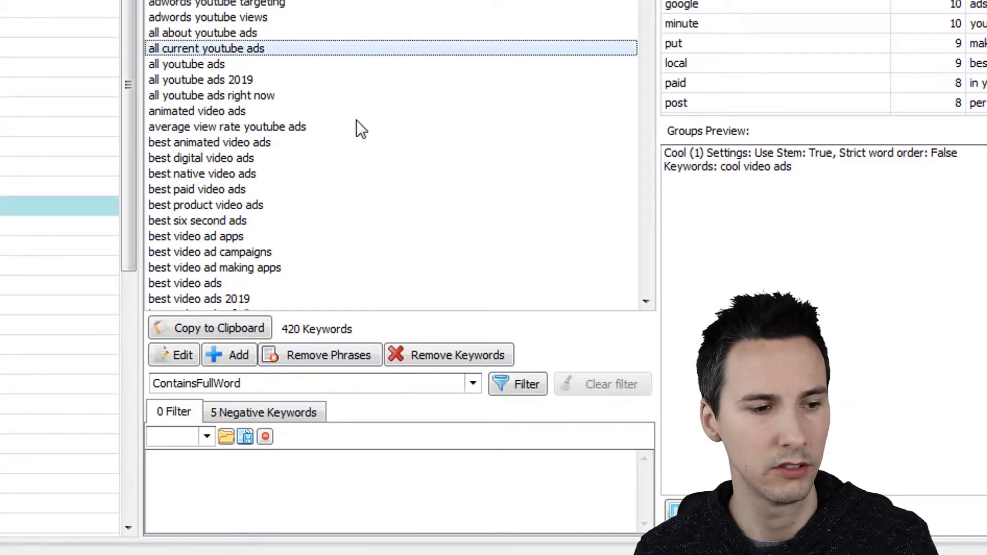
left_click(359, 478)
type("cool algorithm")
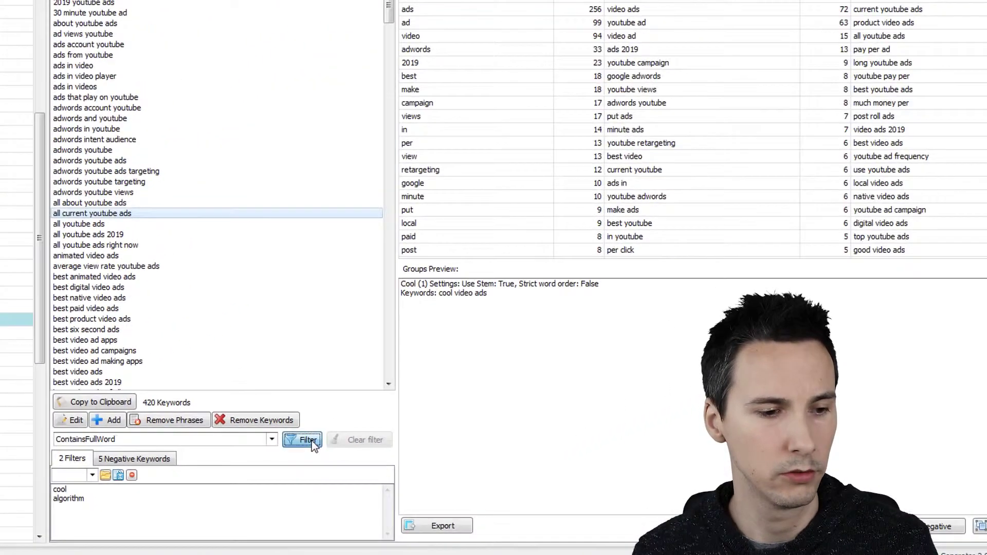
left_click(308, 440)
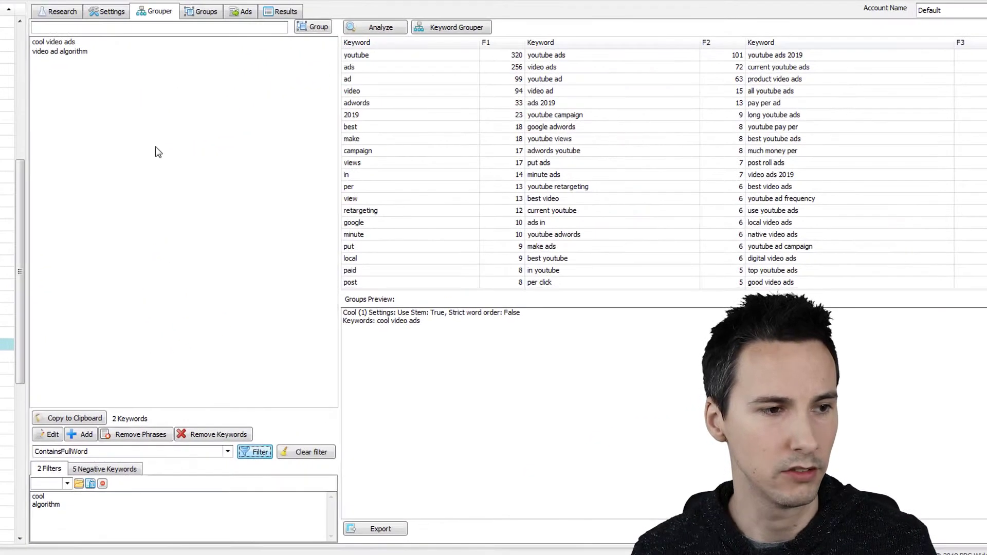
- Select "cool video ads" and "video ad algorithm" in turn, and clear the filter to restore the whole keyword list
left_click(93, 42)
left_click(102, 53)
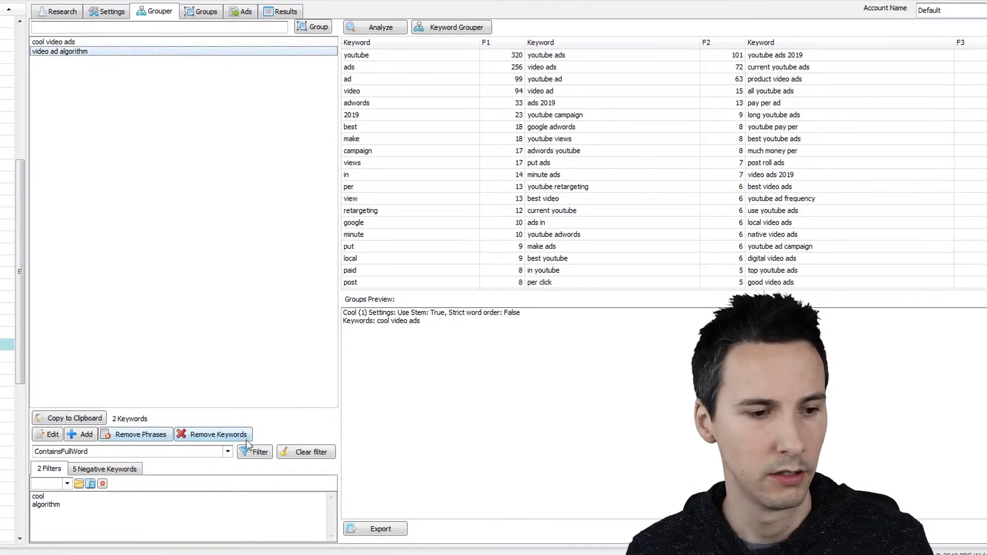
left_click(306, 452)
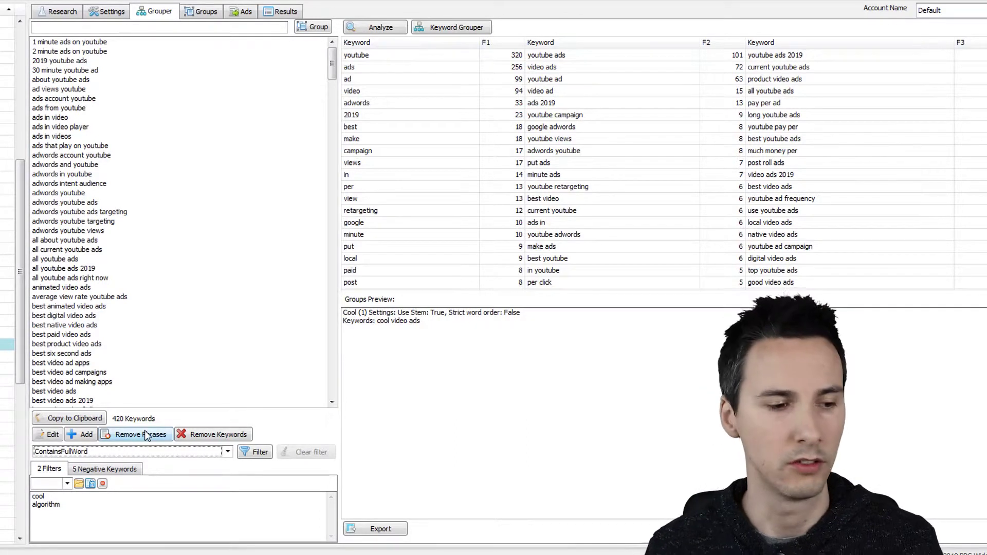
left_click_drag(105, 506, 5, 505)
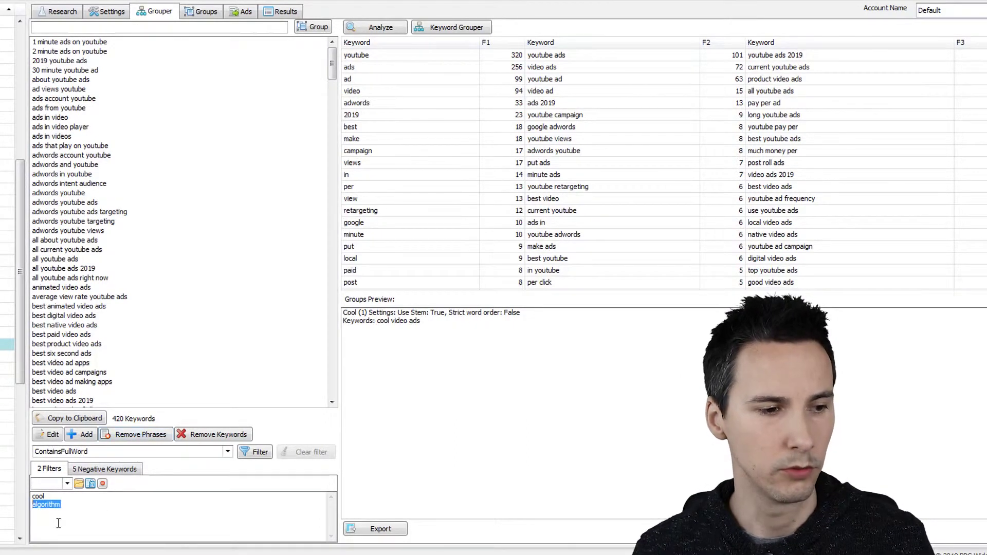
left_click(67, 484)
left_click_drag(125, 165, 127, 270)
left_click(120, 507)
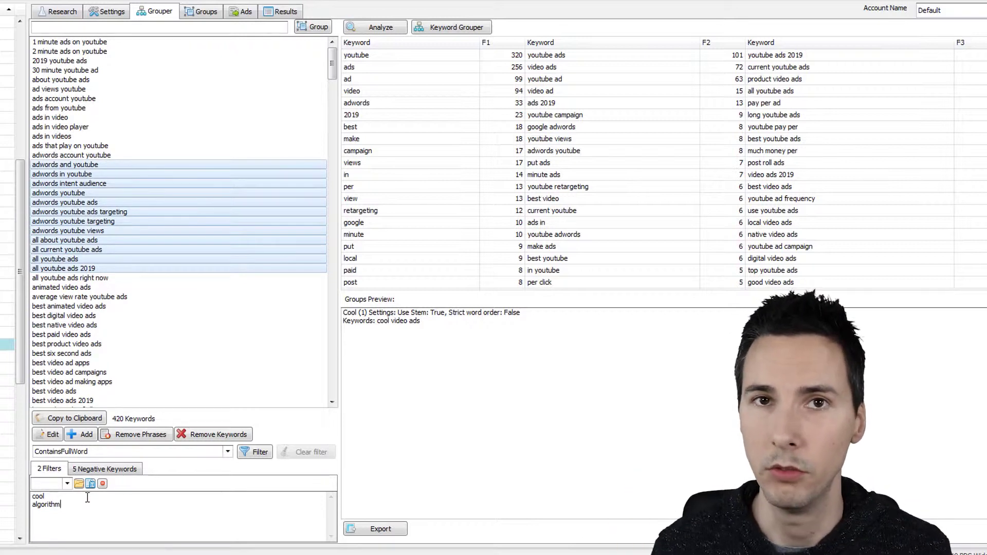
left_click(91, 137)
- Add "2 minute" as another filter term below cool and algorithm and filter the keyword list again
left_click(66, 64)
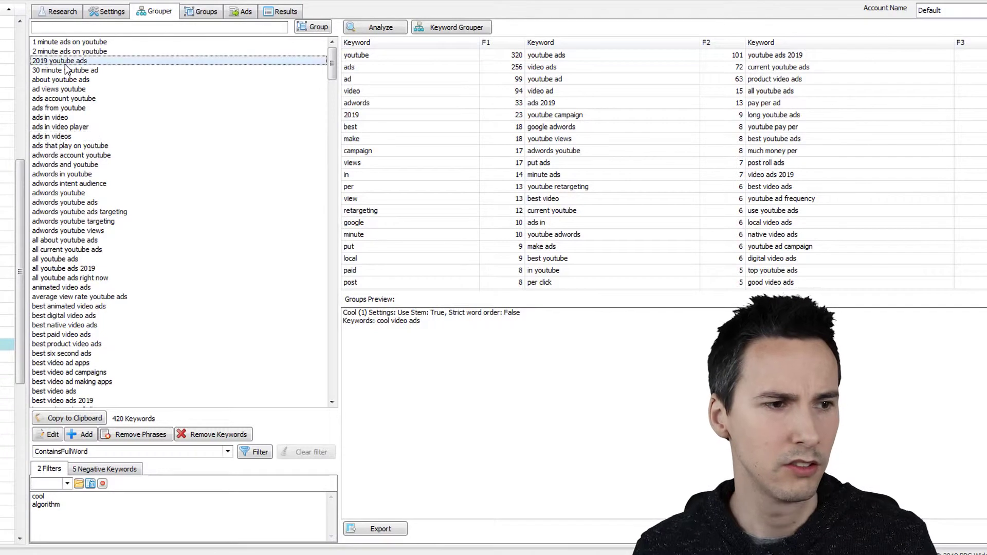
left_click(61, 53)
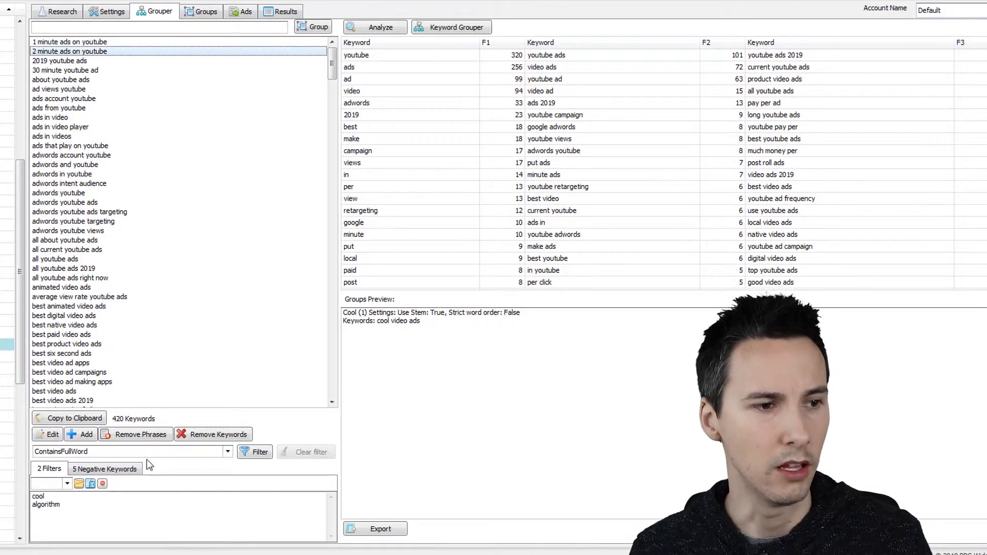
left_click(105, 518)
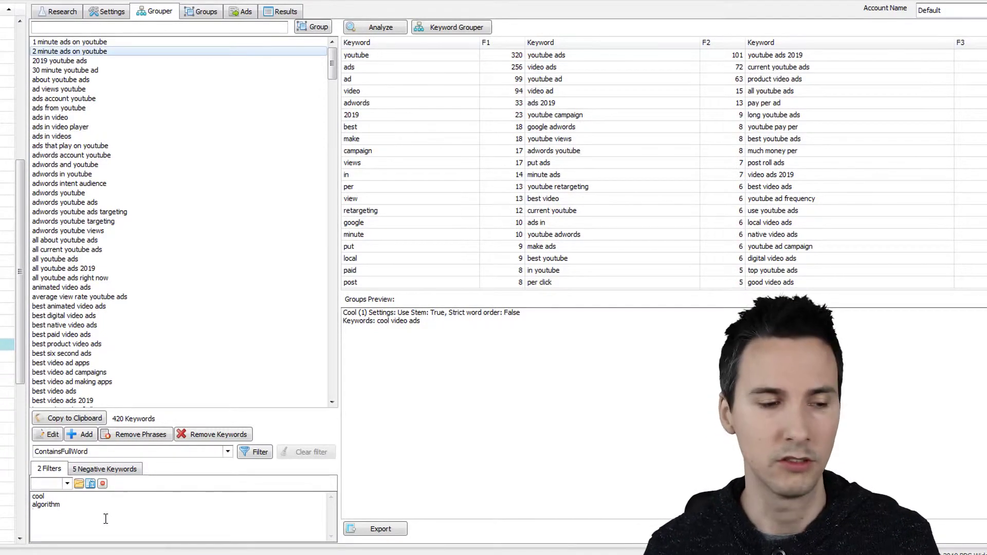
key("Return")
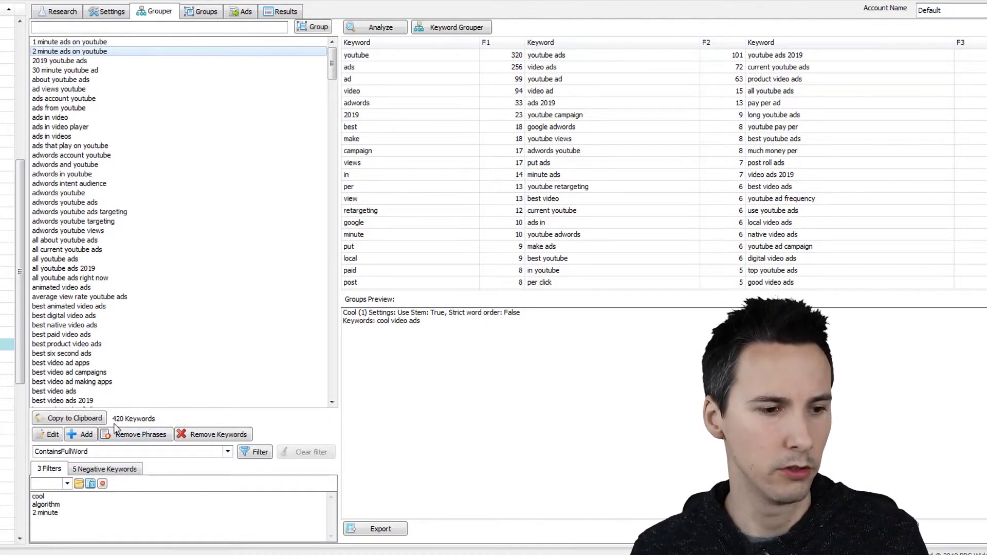
left_click(259, 453)
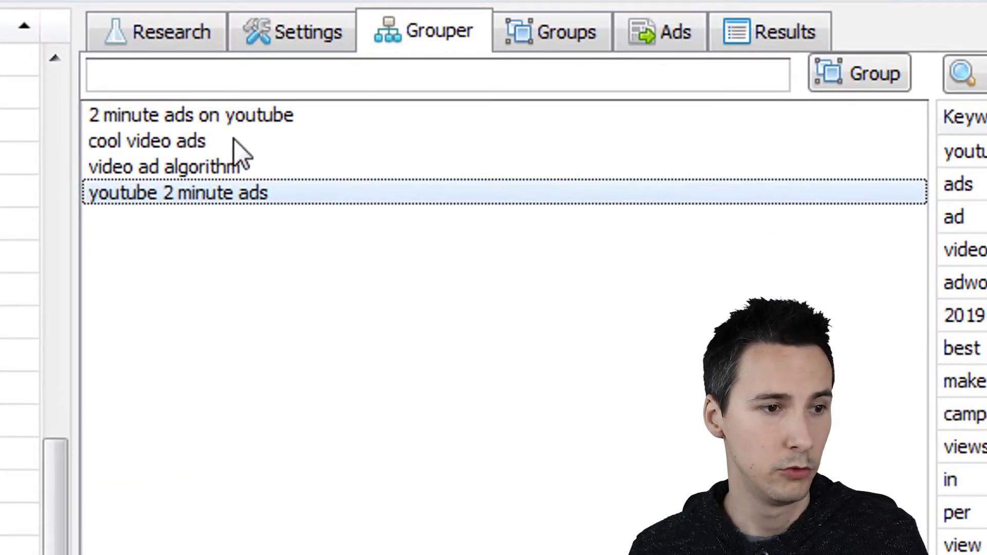
- Check the filtered keywords "2 minute ads on youtube" and "youtube 2 minute ads", and clear the filter to restore the whole list
left_click(295, 195)
left_click(297, 120)
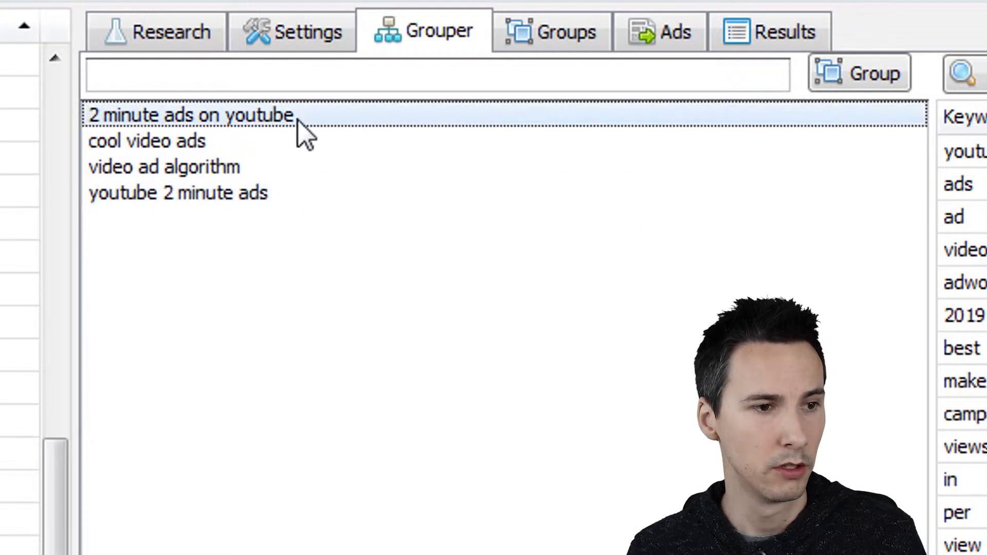
left_click(296, 175)
left_click(316, 197)
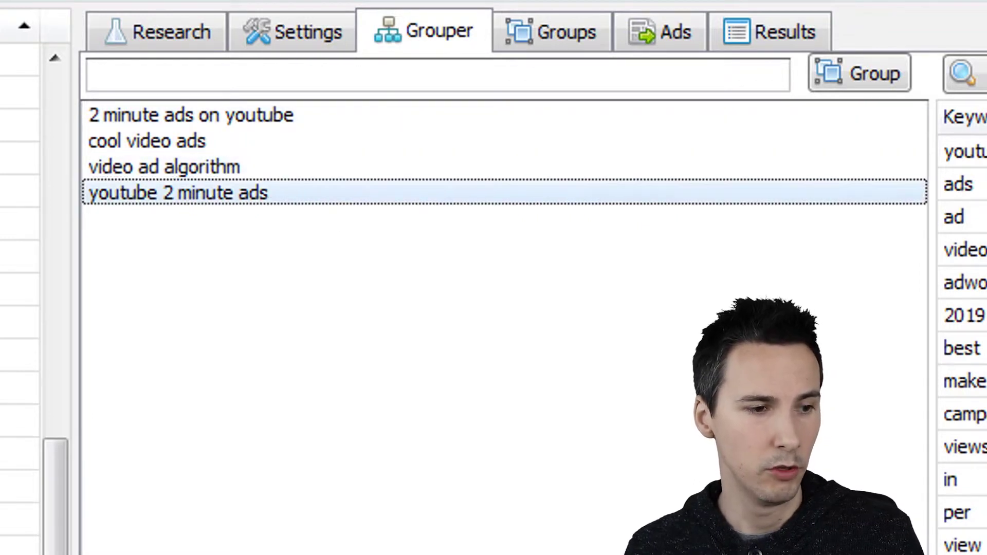
left_click(341, 172)
left_click(330, 195)
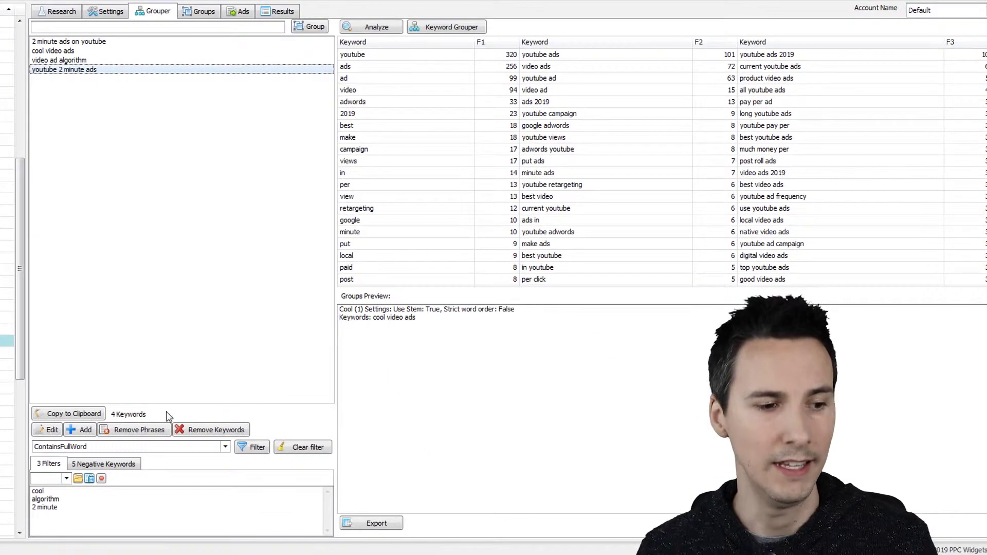
left_click(302, 447)
- Strip the filter phrases cool, algorithm and 2 minute from the keywords while keeping the rest of each keyword
left_click_drag(136, 135, 140, 297)
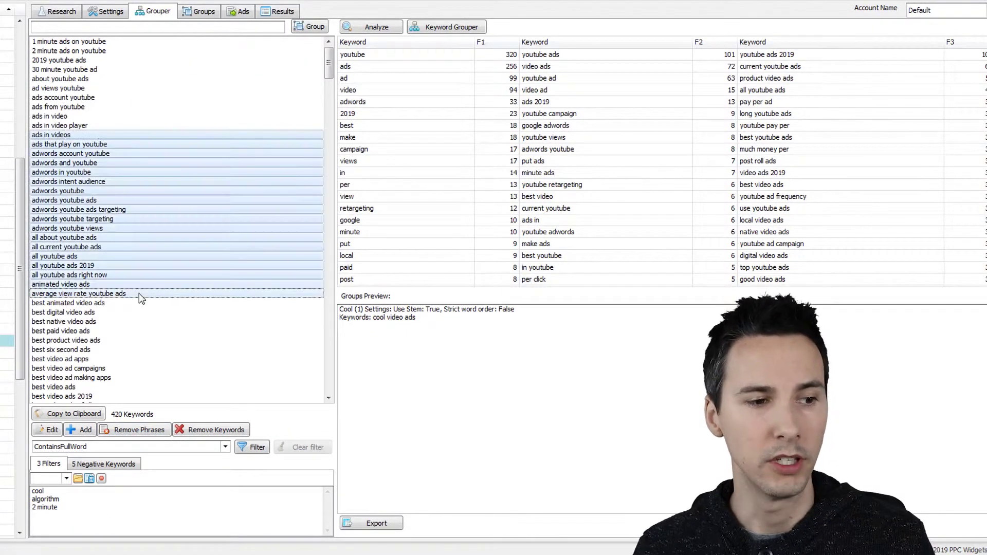
left_click(145, 332)
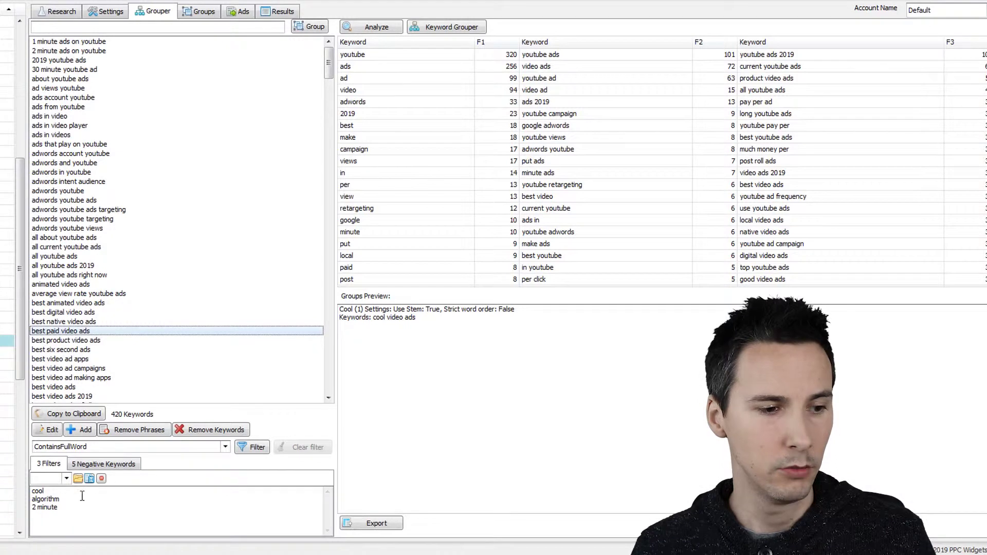
left_click(254, 448)
left_click(295, 447)
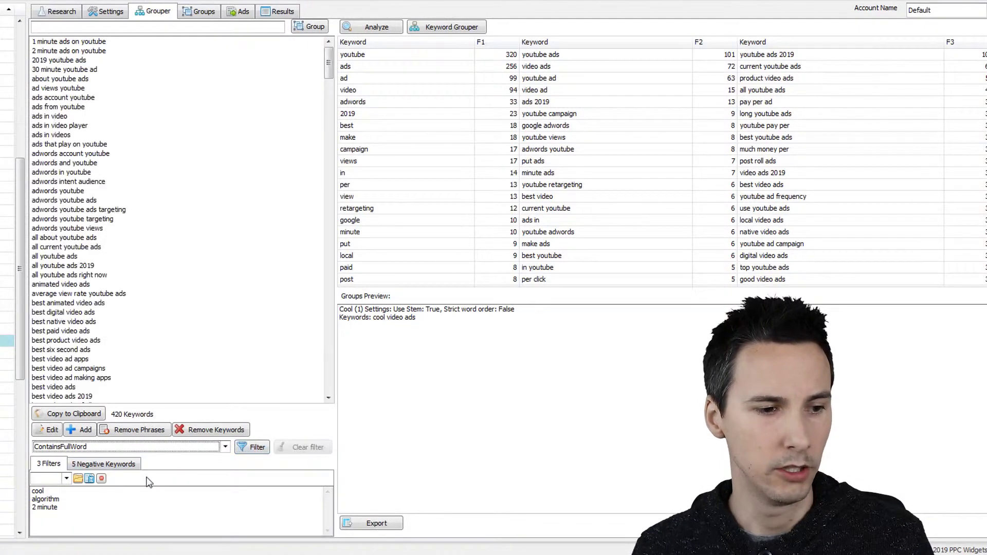
left_click(136, 431)
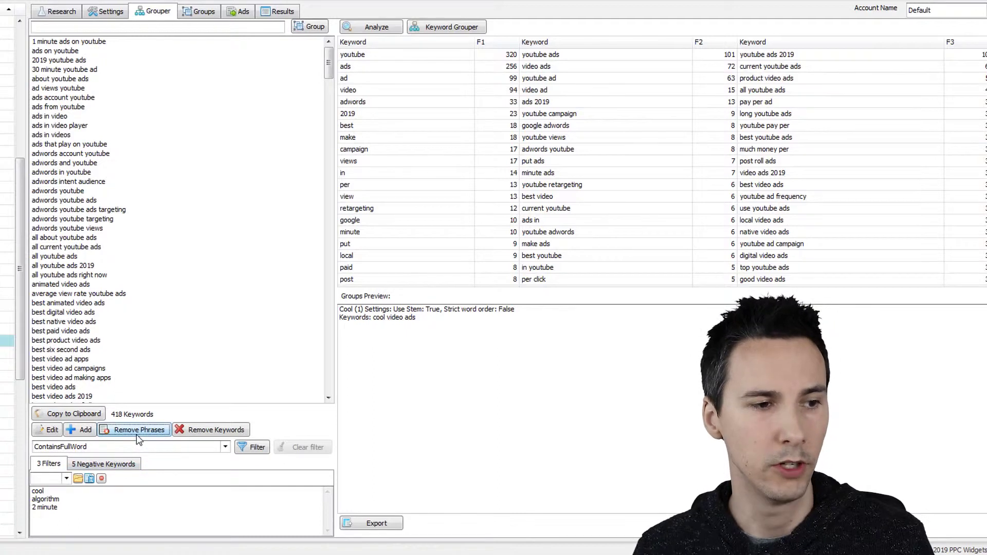
- Check the shortened keyword "ads on youtube", filter the list again by the three terms, and clear the filter
left_click(72, 50)
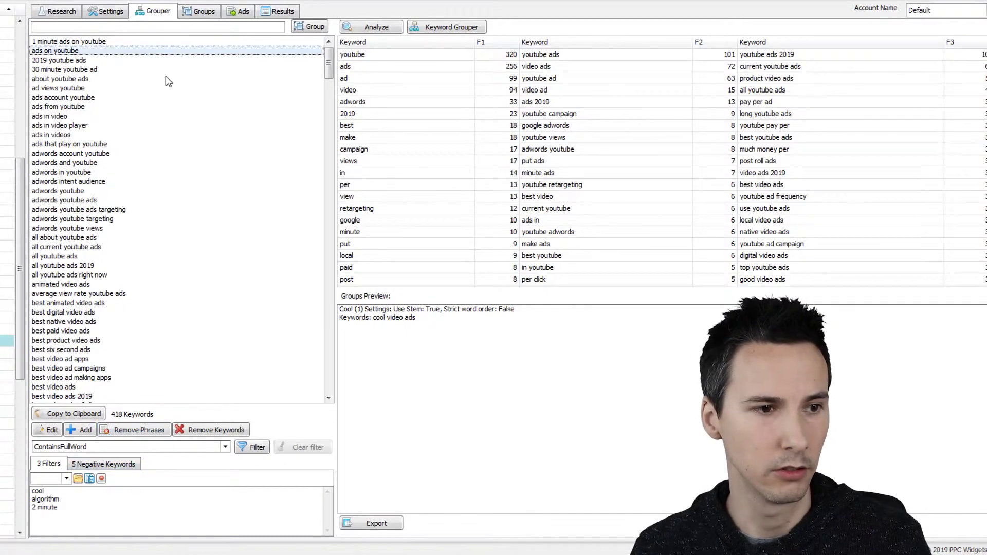
left_click(175, 28)
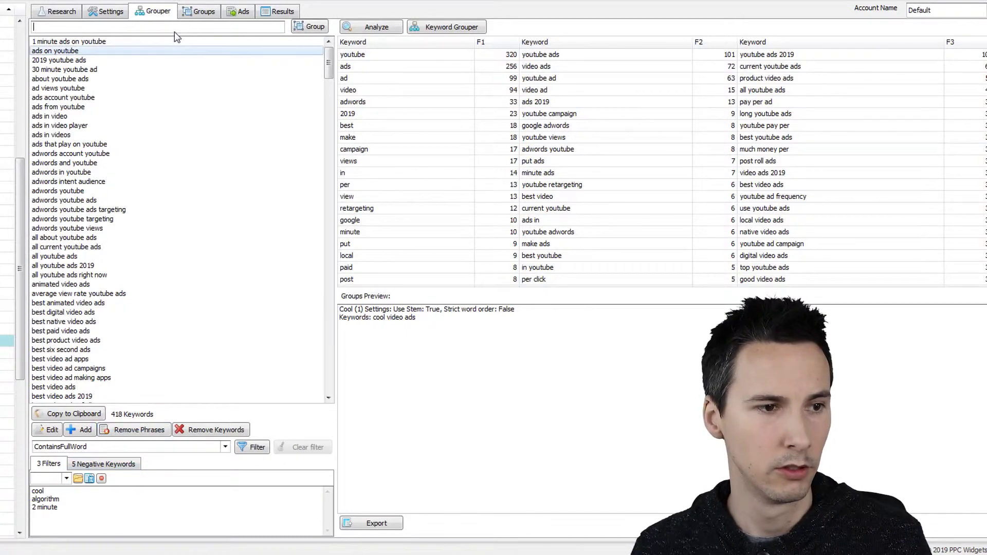
left_click(257, 448)
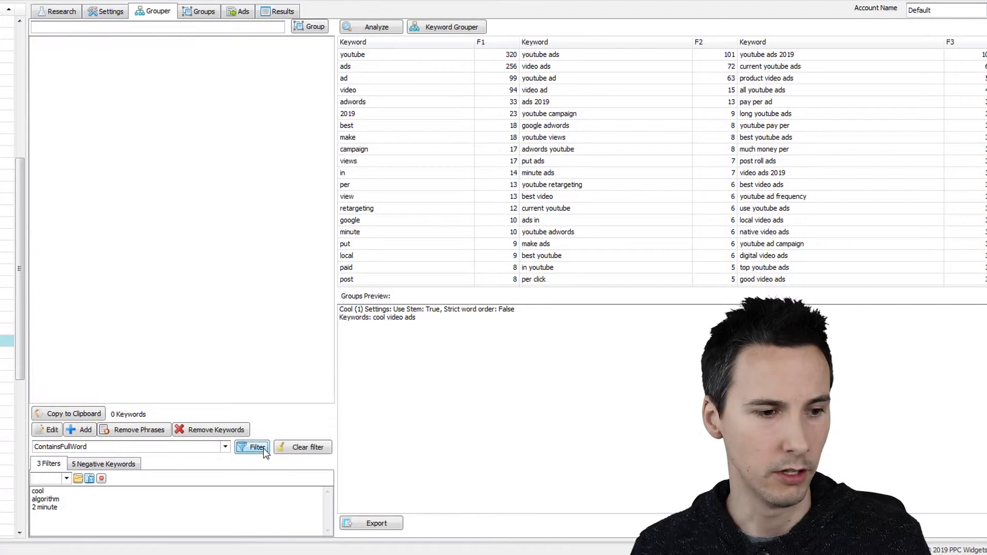
left_click(305, 446)
- Search the keywords for algorithm and clear the search term again
left_click(89, 28)
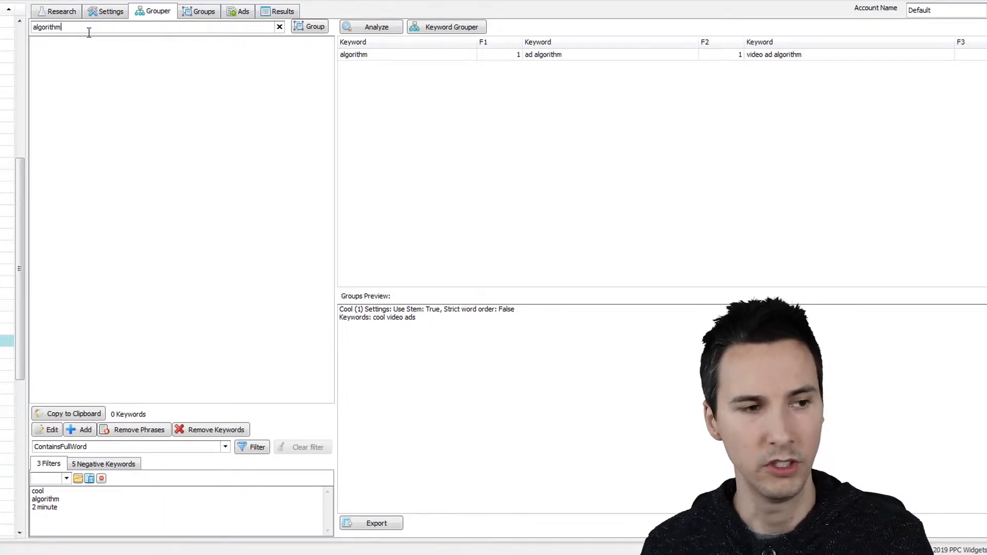
double_click(89, 33)
key("BackSpace")
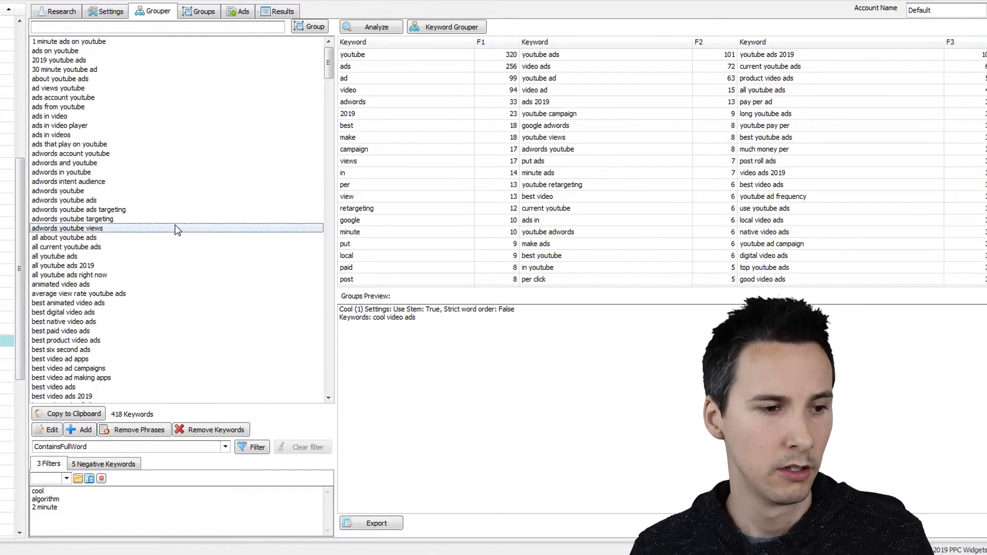
scroll(178, 228, "down", 15)
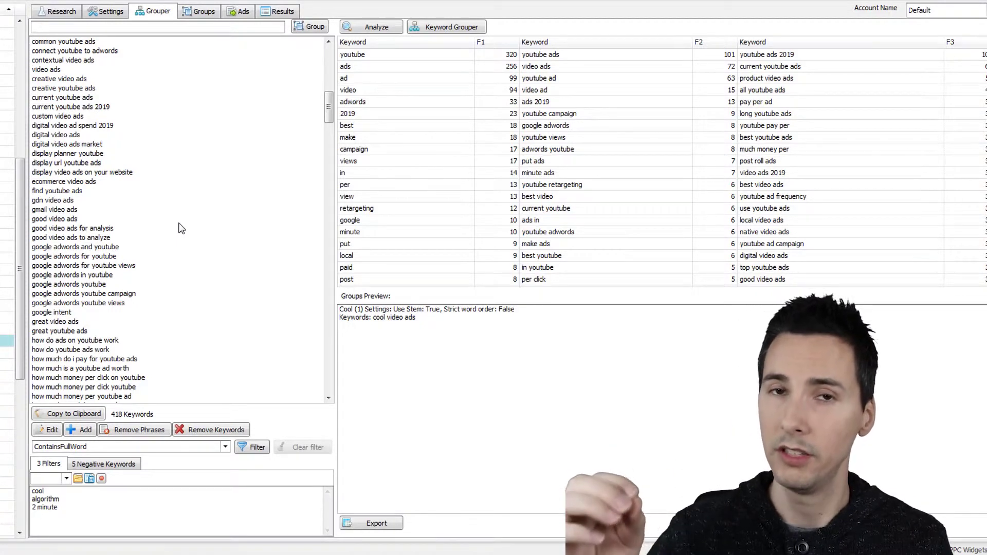
left_click(201, 200)
left_click(240, 116)
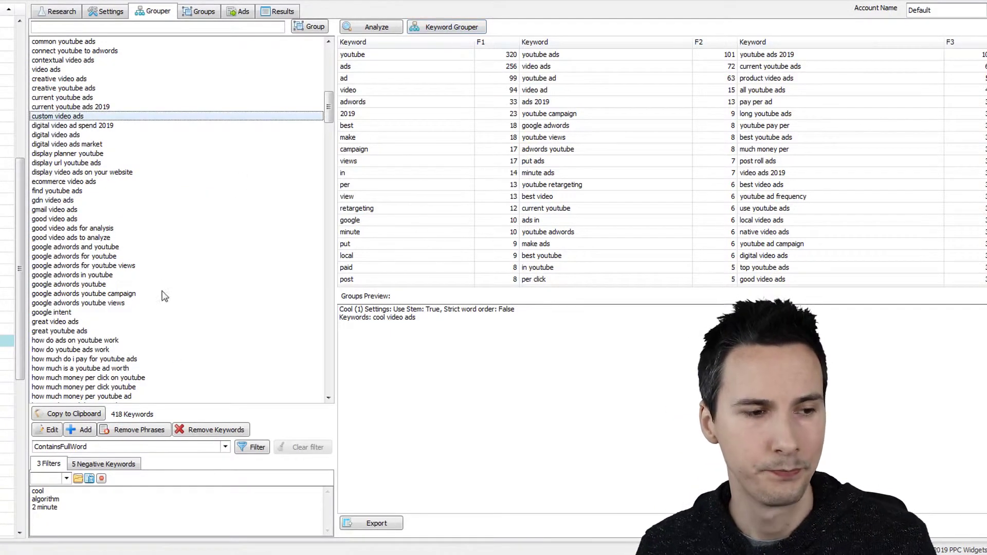
left_click(161, 256)
- Set the minimum number of keywords per ad group to 10 and save, declining to apply the match type settings to the current campaign
left_click(105, 13)
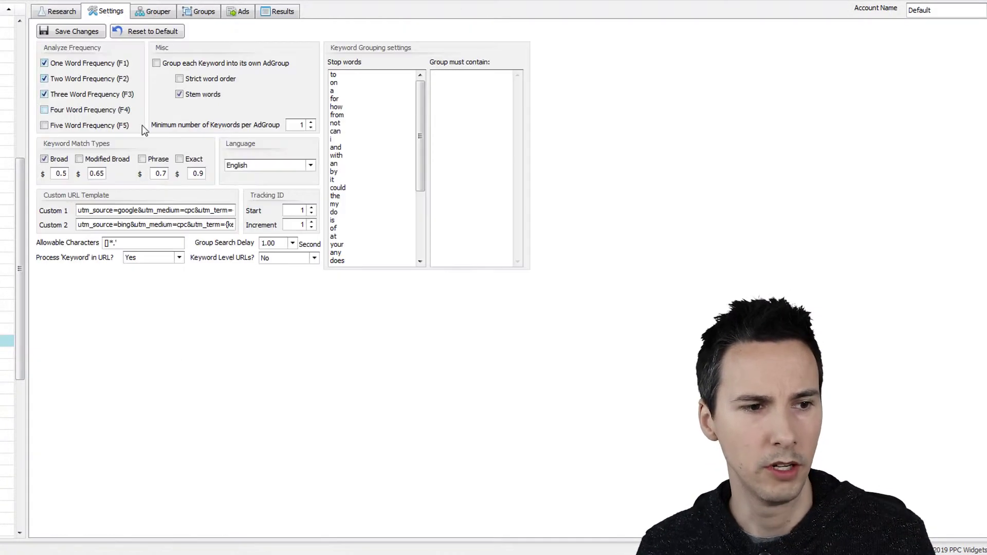
double_click(311, 123)
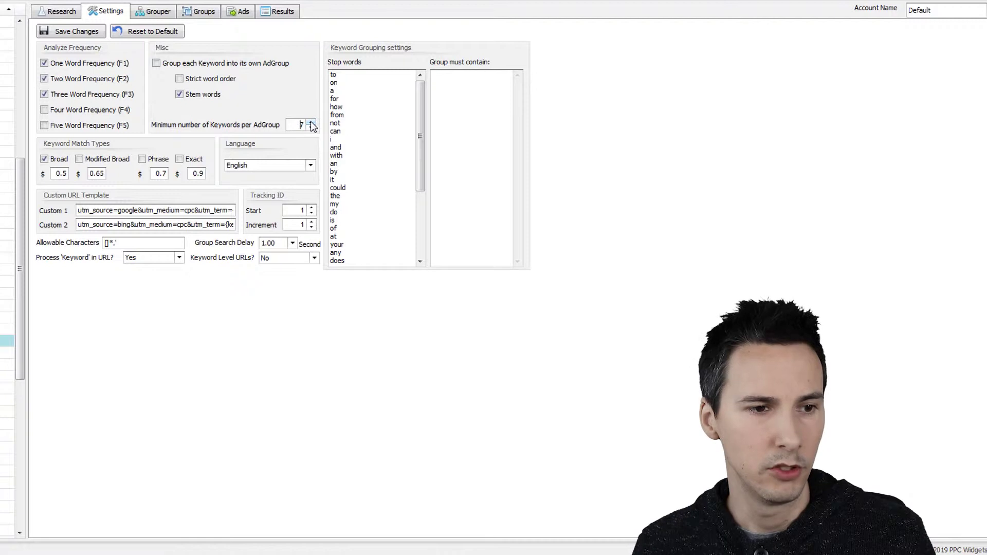
left_click(311, 123)
left_click(92, 32)
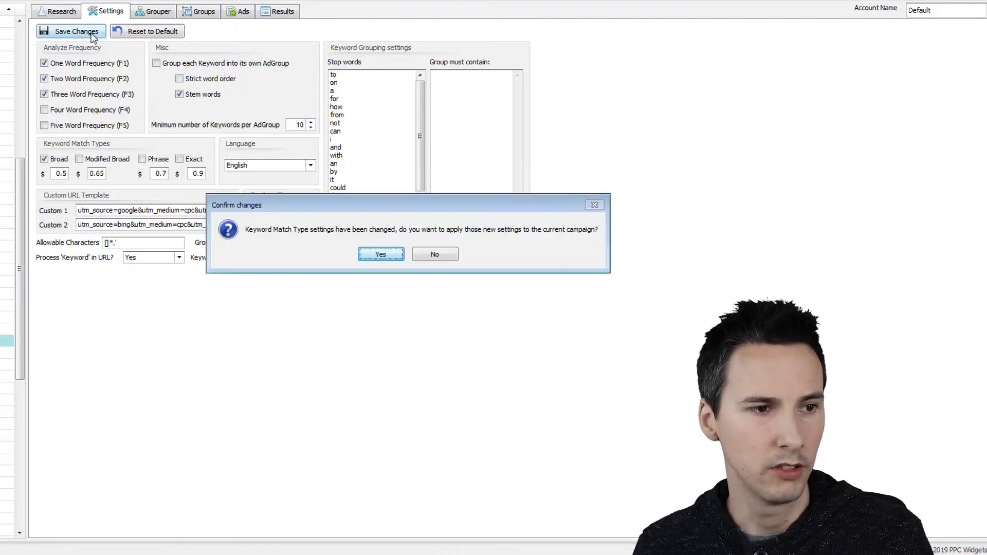
left_click(434, 254)
- Open the Keyword Grouper and generate the common themes for the ungrouped keywords
left_click(172, 15)
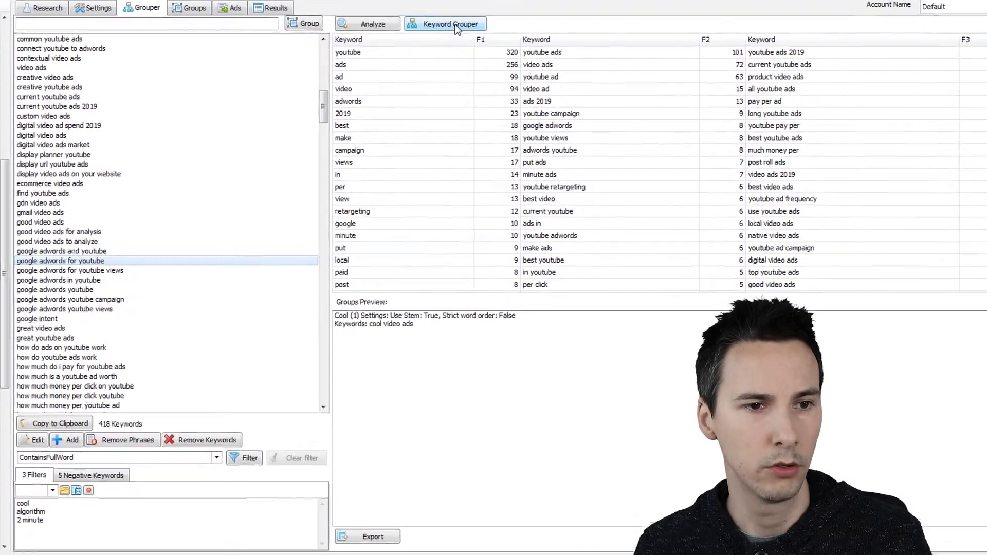
left_click(454, 28)
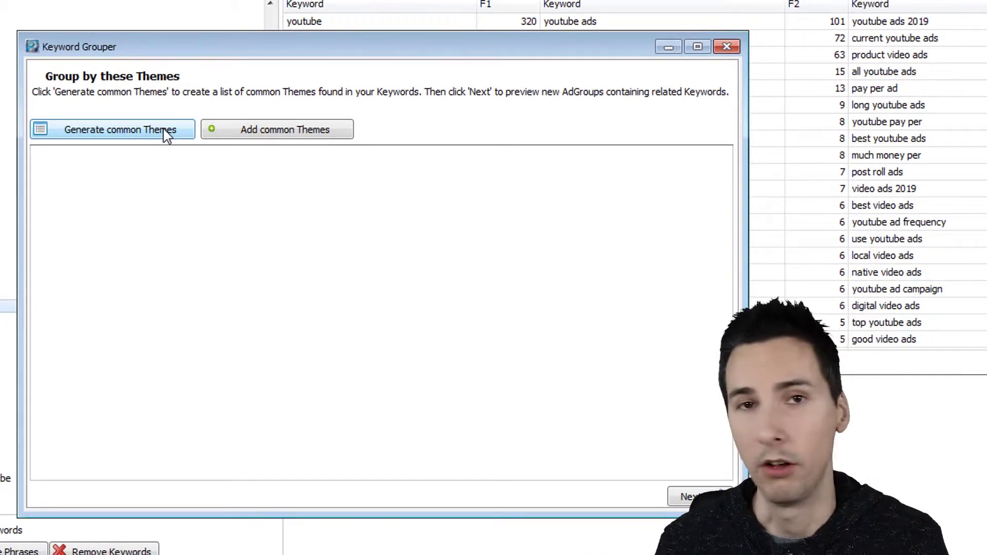
left_click(165, 132)
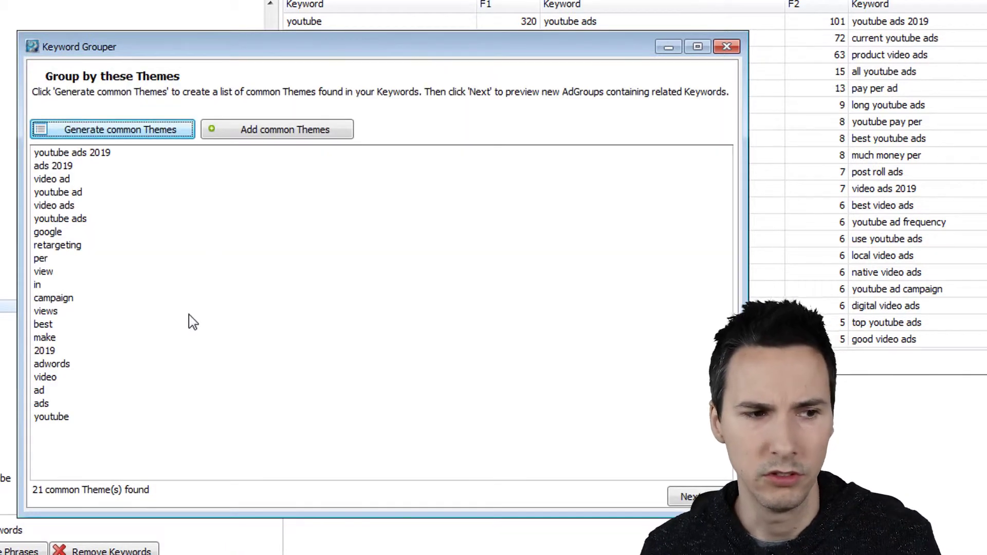
- Remove the theme "in" from the common themes, check the remaining themes, and continue to the groups preview
left_click(50, 286)
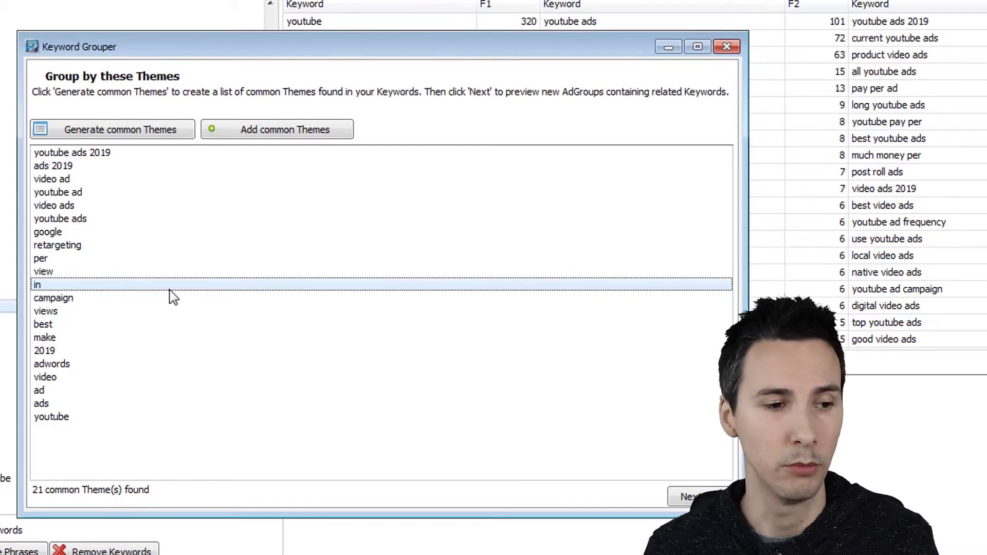
key("Delete")
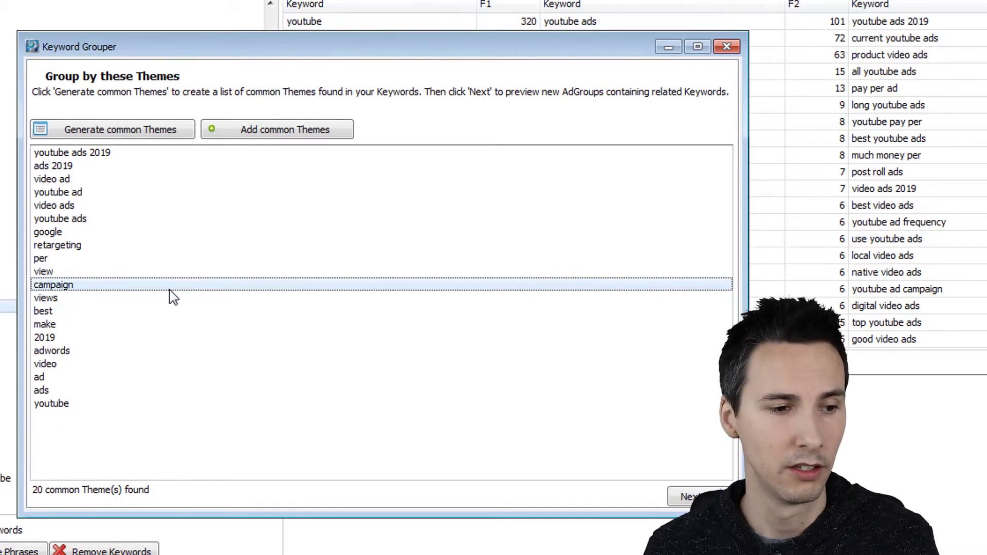
left_click(98, 271)
left_click(77, 263)
left_click(77, 273)
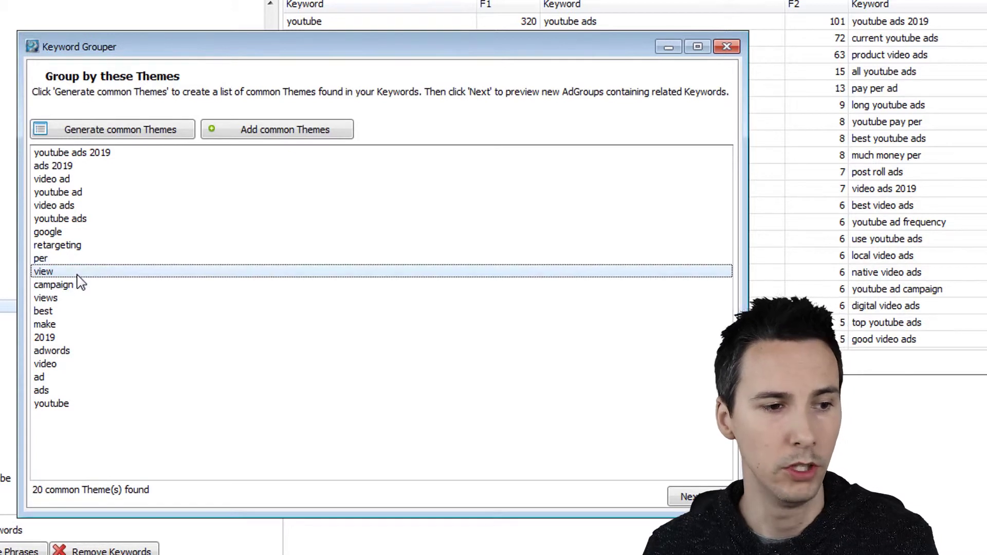
left_click_drag(102, 154, 116, 316)
left_click(122, 154)
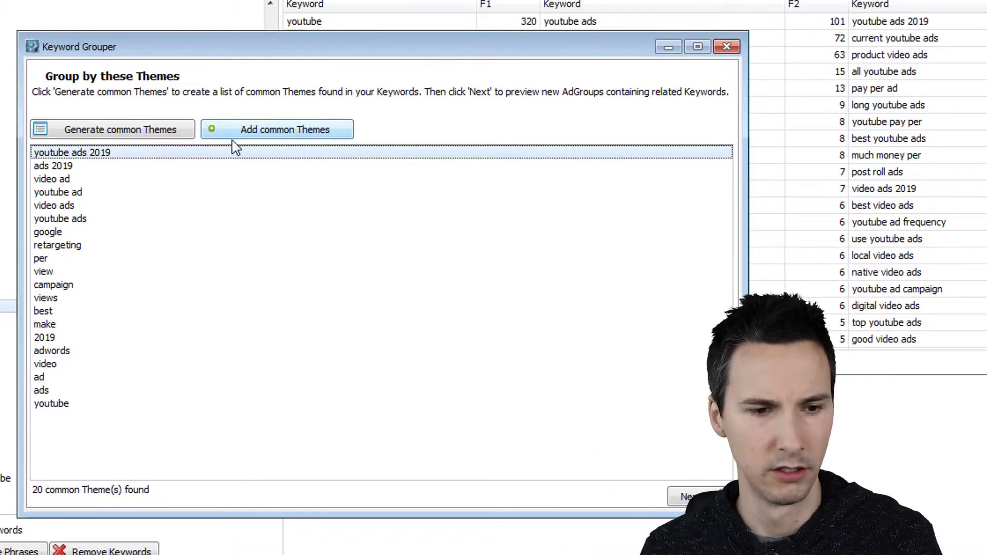
left_click(683, 497)
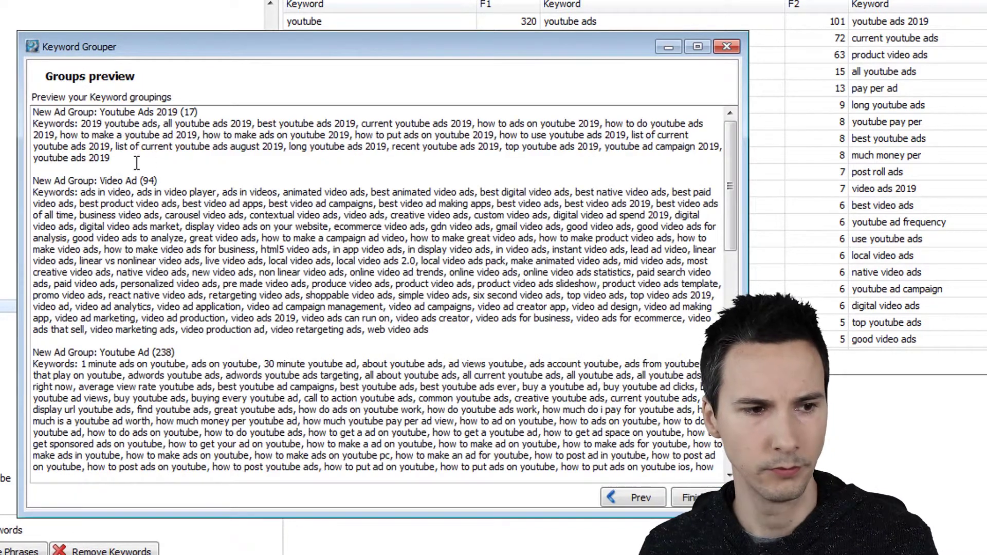
- Examine the keywords proposed for the Youtube Ads 2019 and Video Ad groups in the groups preview
left_click_drag(111, 158, 45, 112)
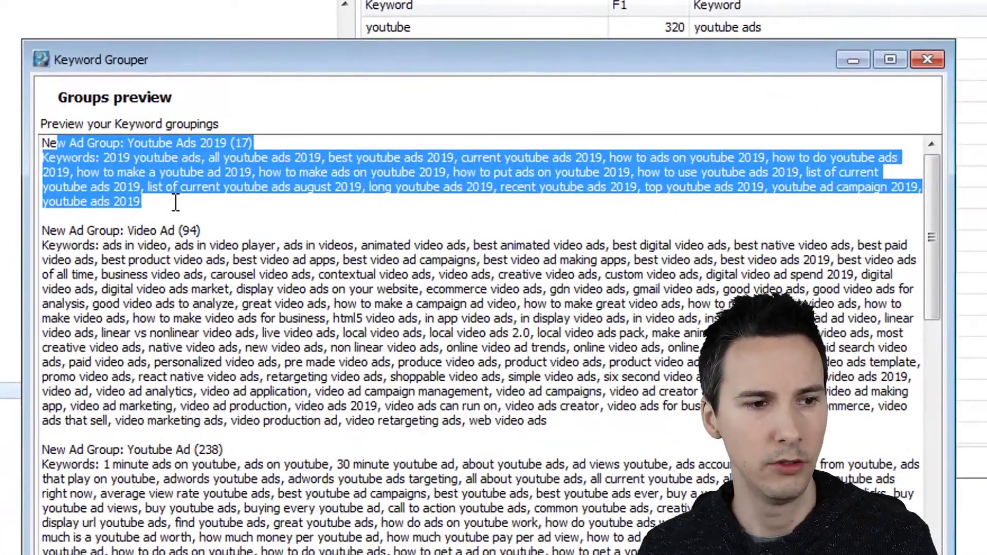
left_click(211, 157)
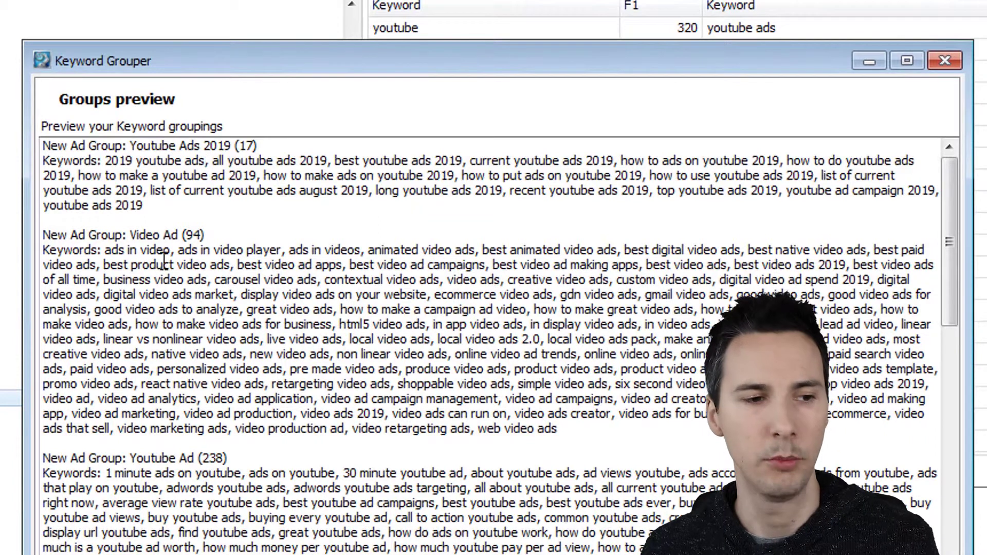
left_click_drag(154, 202, 107, 165)
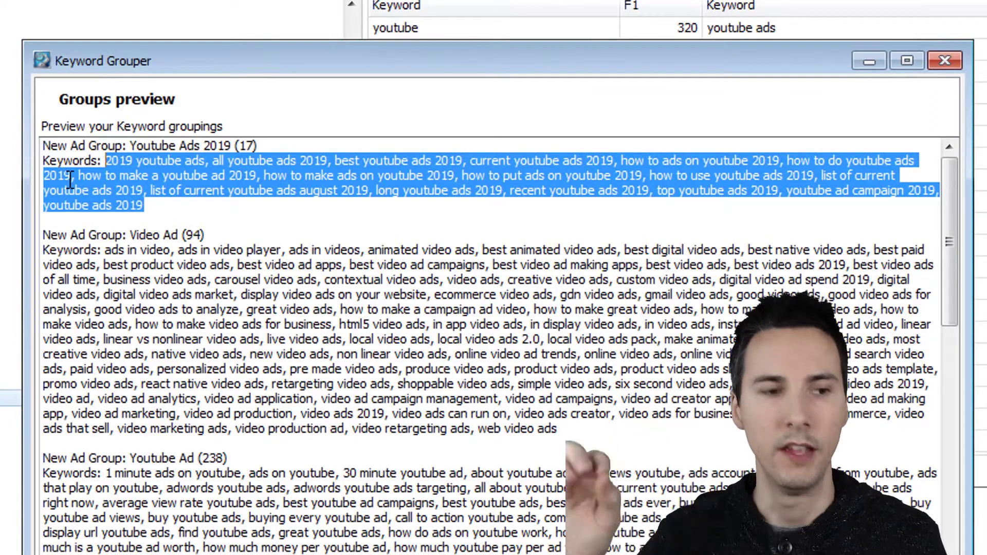
left_click_drag(598, 437, 105, 252)
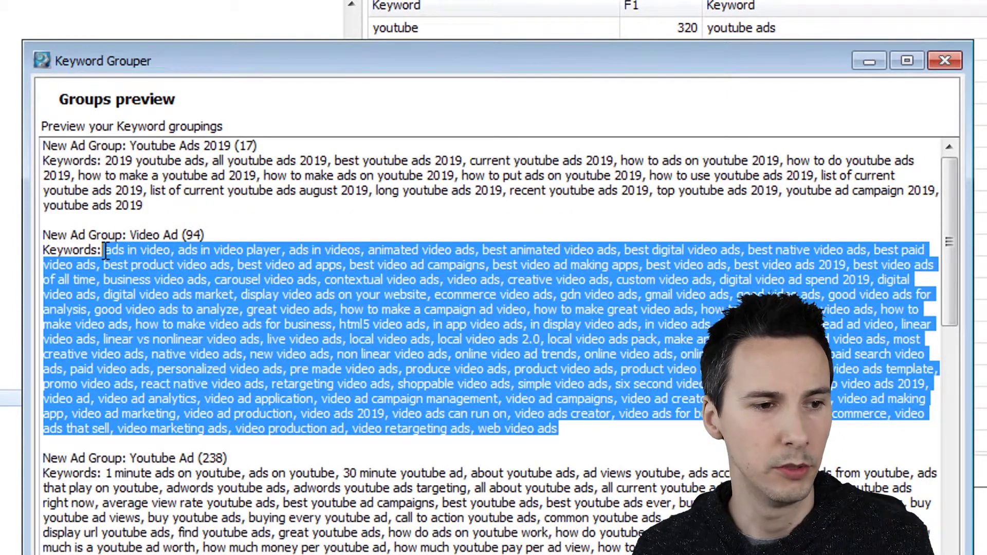
left_click(182, 236)
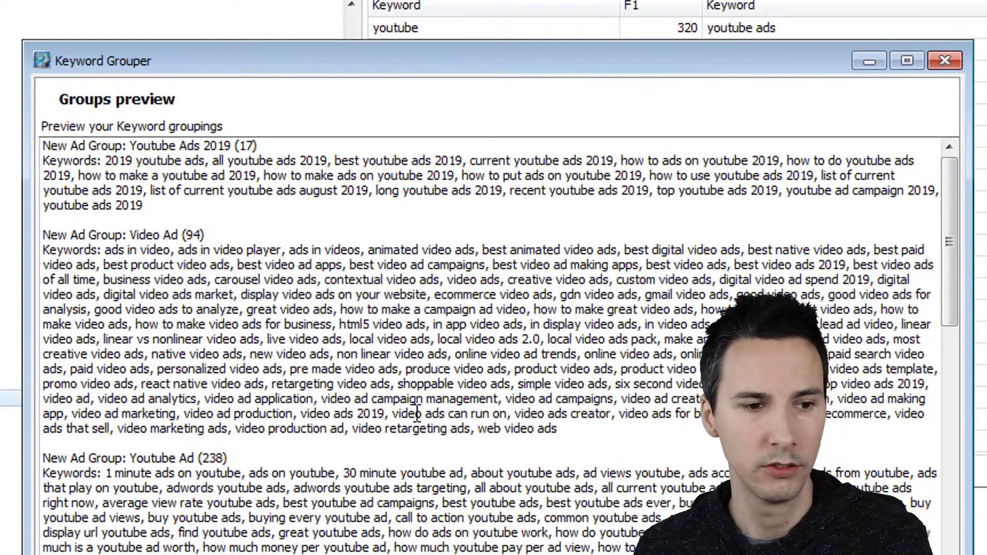
left_click_drag(573, 437, 484, 328)
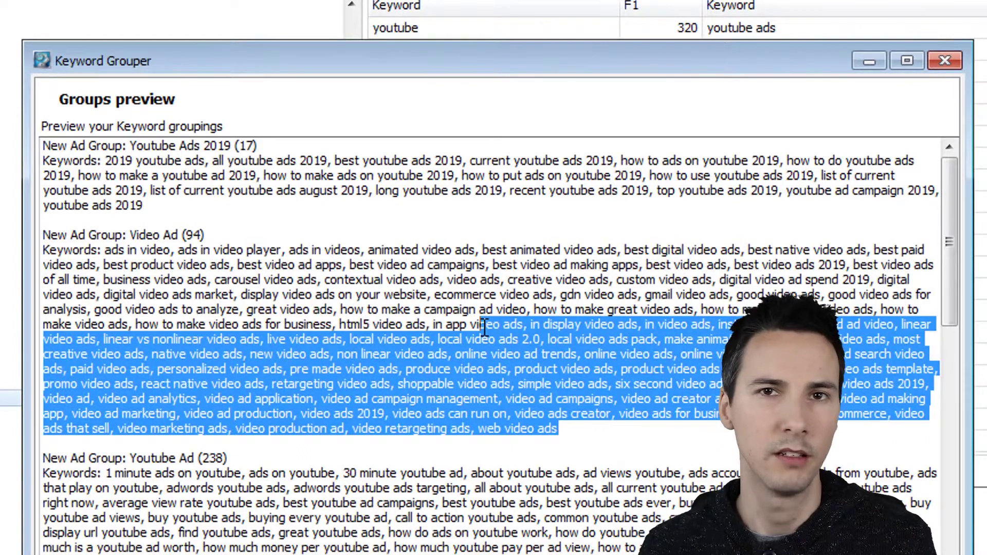
left_click(435, 428)
- Examine the keywords proposed for the Youtube Ad, Google and Campaign ad groups further down the preview
scroll(437, 432, "down", 5)
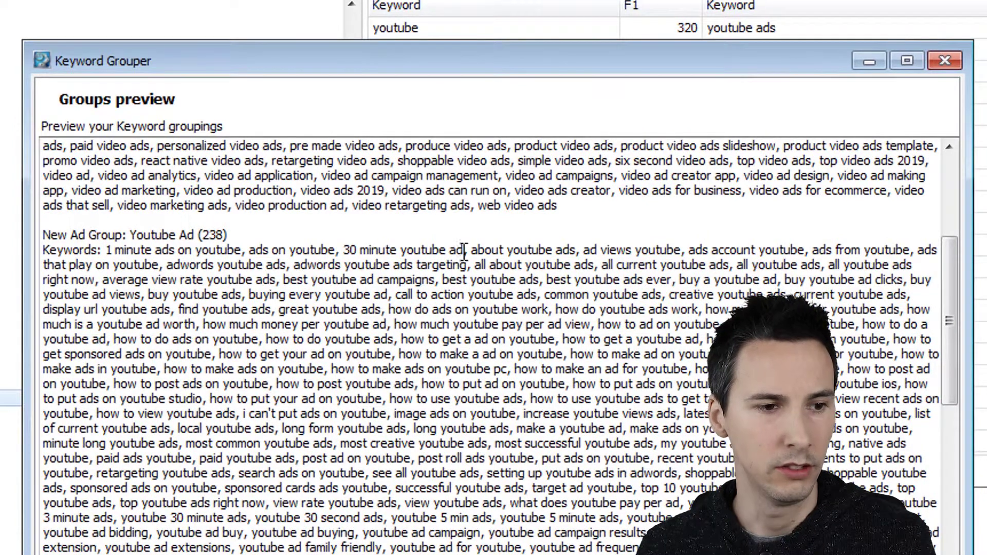
left_click_drag(460, 260, 478, 463)
scroll(478, 462, "down", 4)
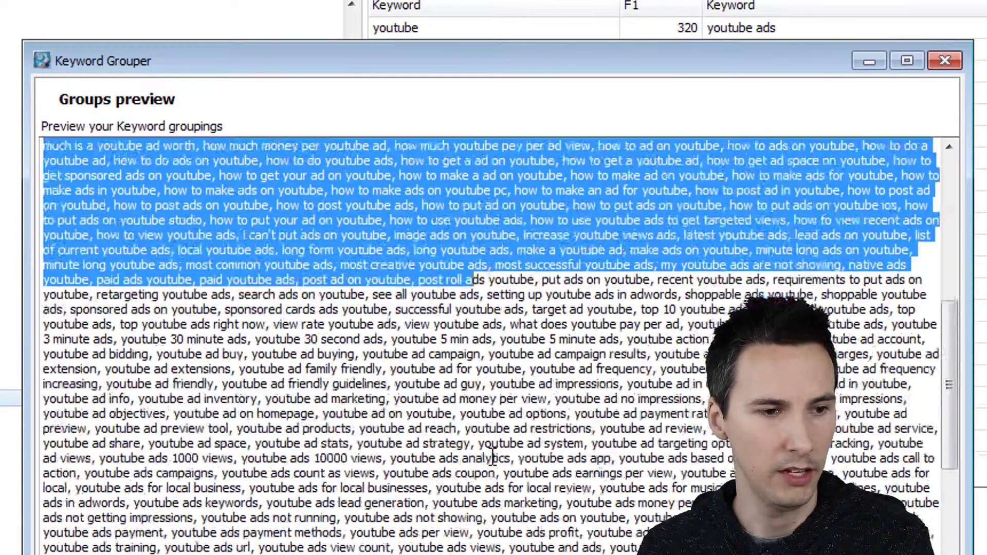
left_click(490, 457)
scroll(491, 458, "down", 8)
left_click_drag(458, 381, 450, 351)
left_click(436, 355)
left_click(450, 351)
scroll(410, 412, "down", 2)
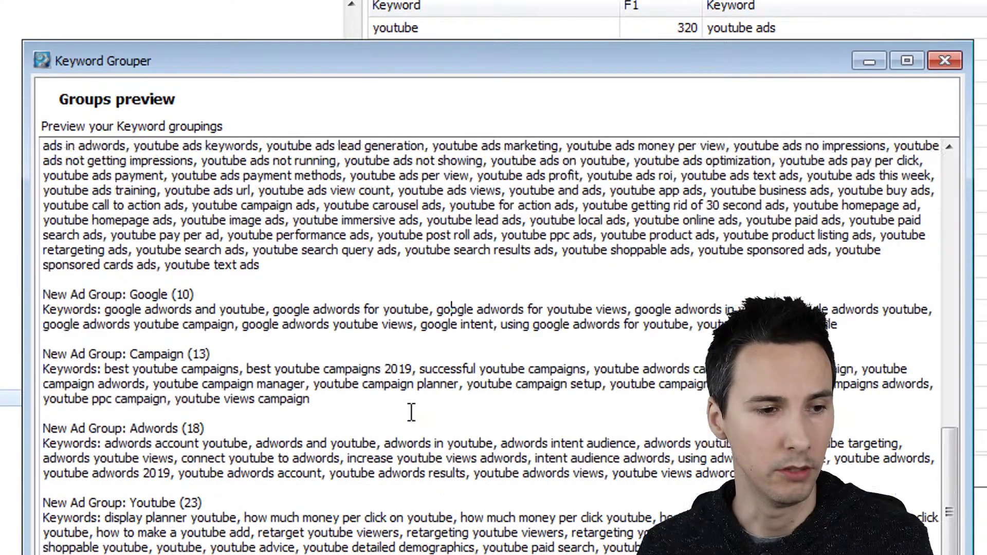
left_click_drag(381, 366, 419, 342)
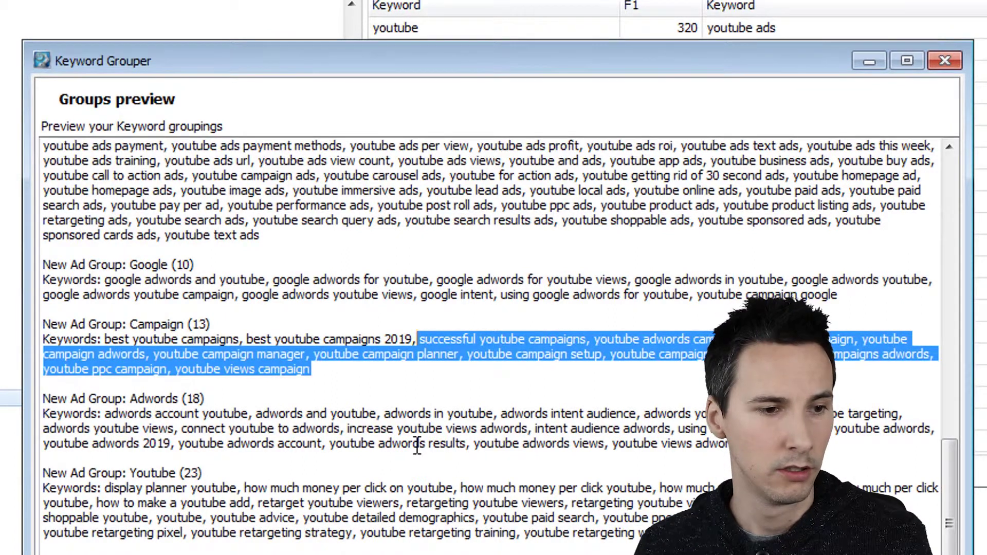
- Examine the keywords proposed for the Adwords, Youtube and *SORT ad groups at the end of the groups preview
left_click_drag(417, 446, 419, 414)
left_click_drag(421, 530, 43, 487)
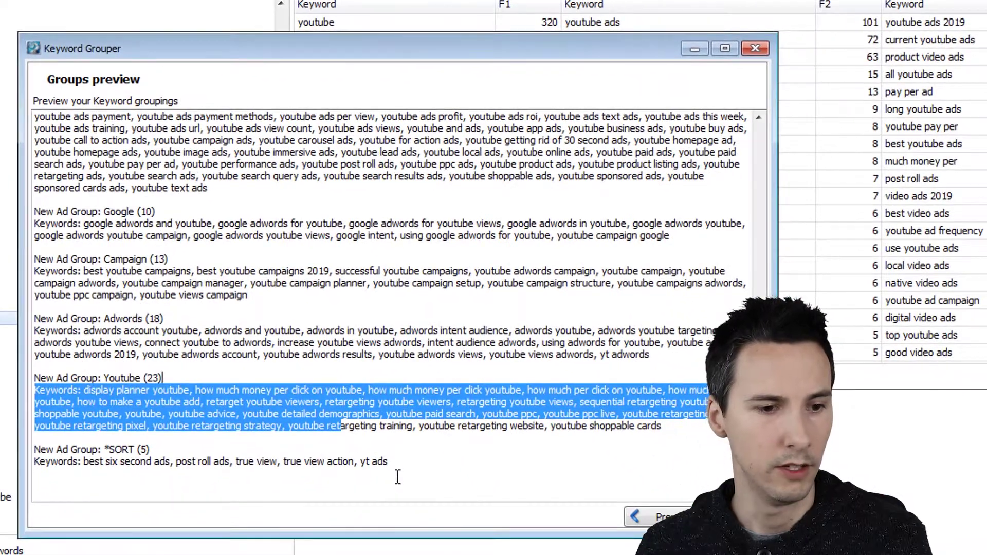
left_click_drag(389, 462, 36, 463)
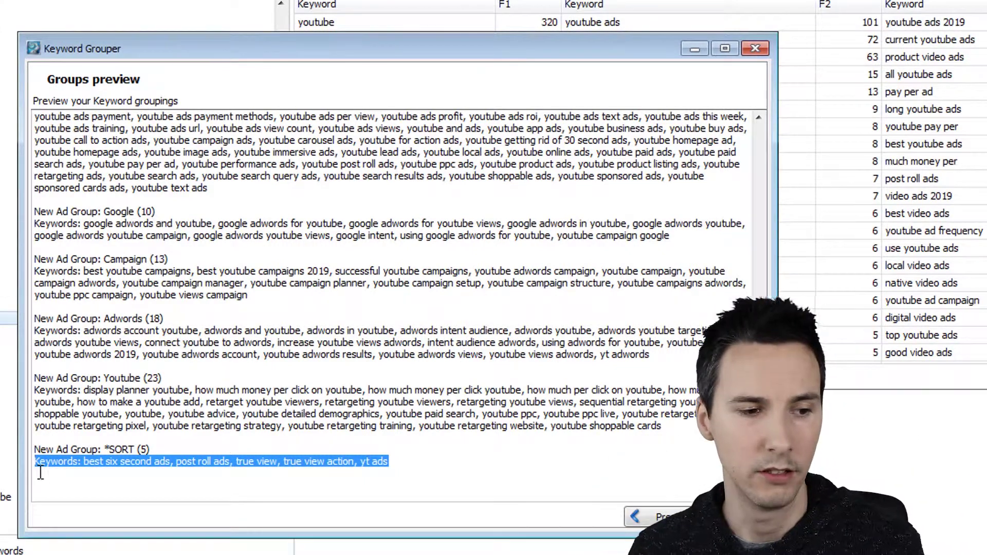
left_click(277, 440)
left_click(398, 461)
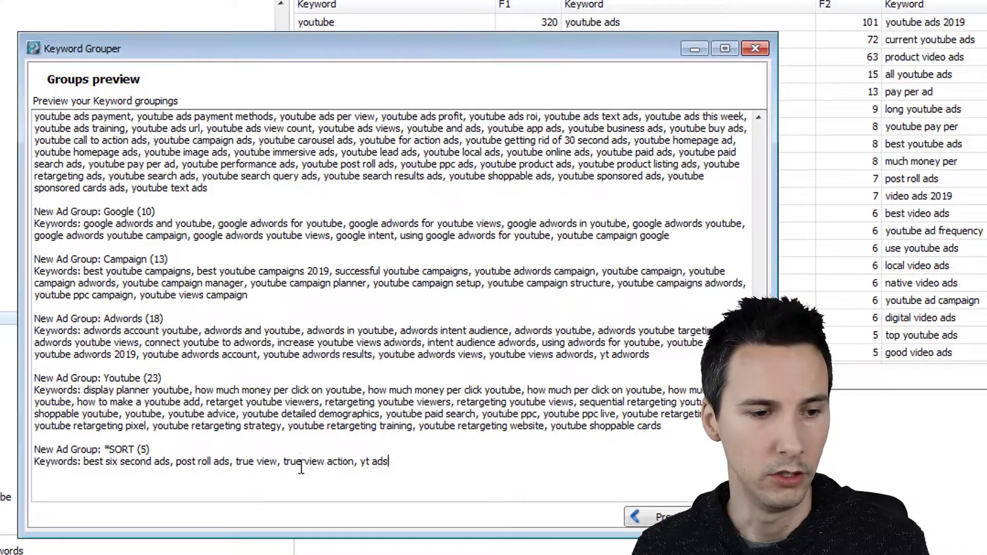
left_click(82, 463, "shift")
left_click(158, 437)
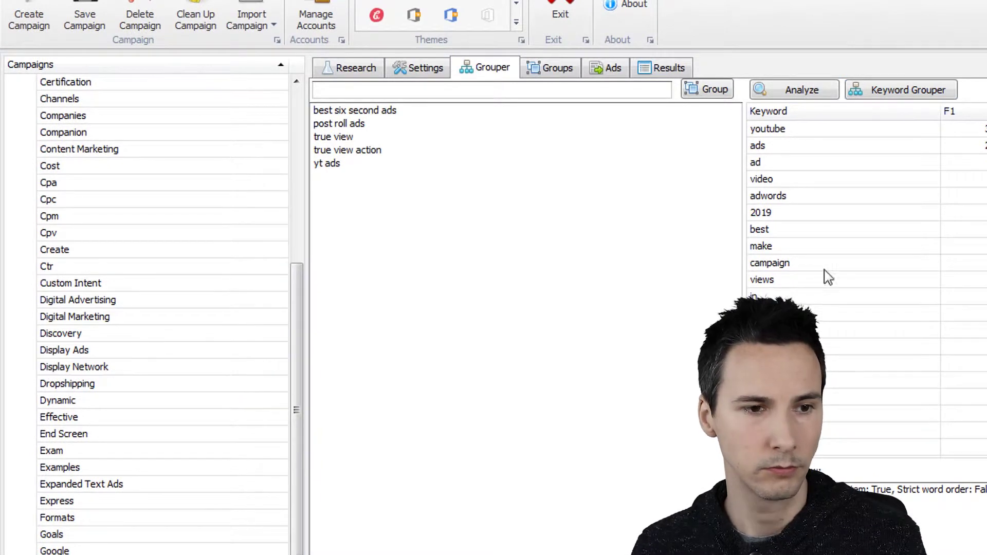
- Rerun the keyword analysis and group all remaining ungrouped keywords into one new ad group
left_click(813, 92)
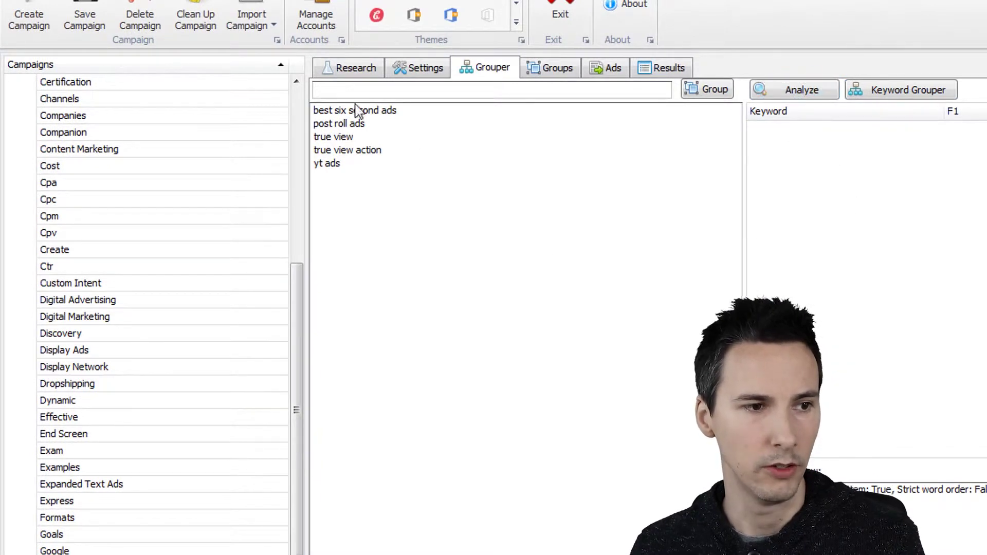
left_click_drag(409, 113, 414, 169)
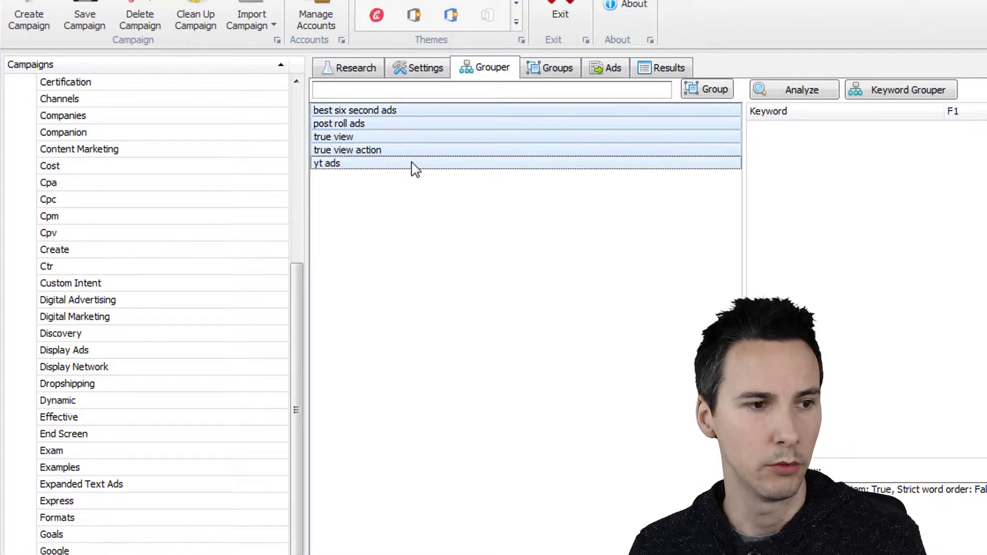
left_click(448, 96)
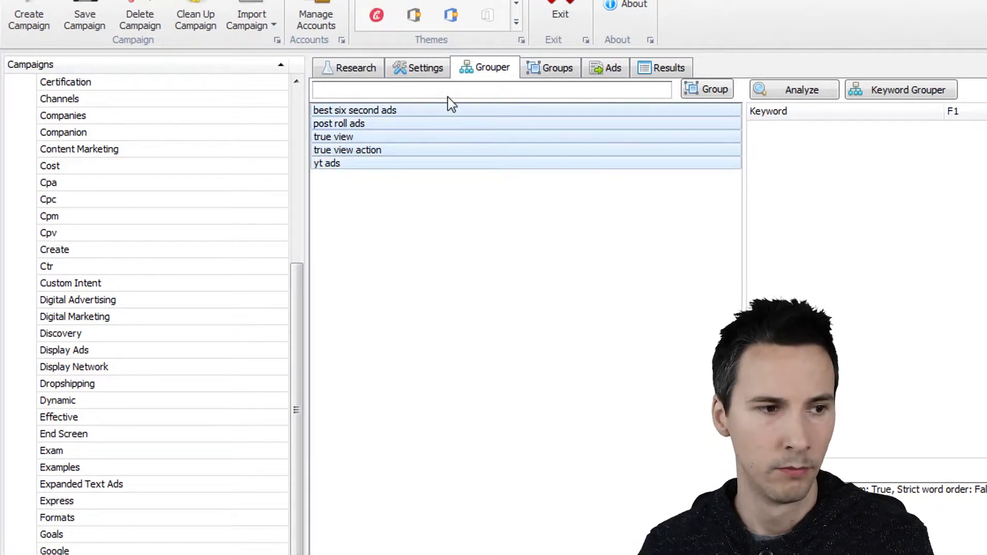
key("Return")
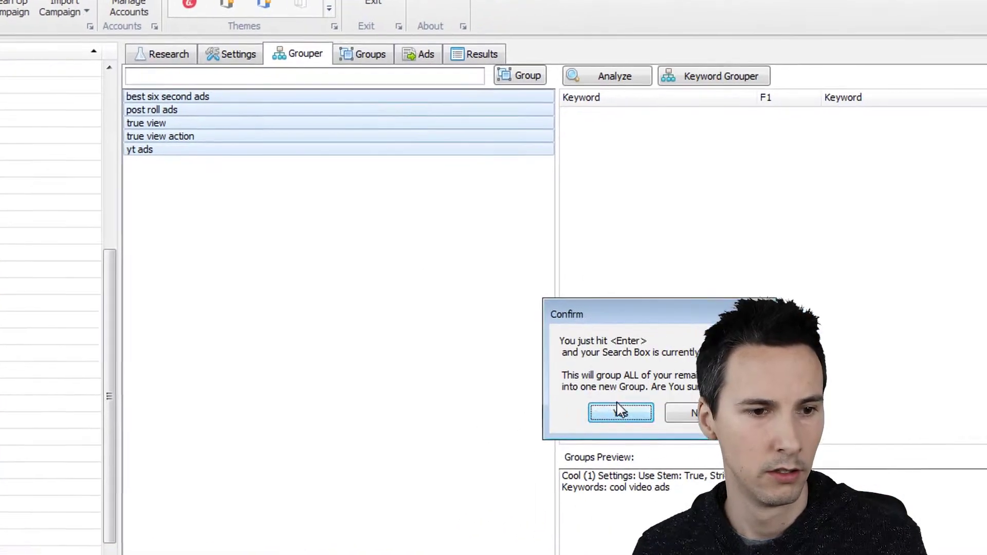
left_click(532, 407)
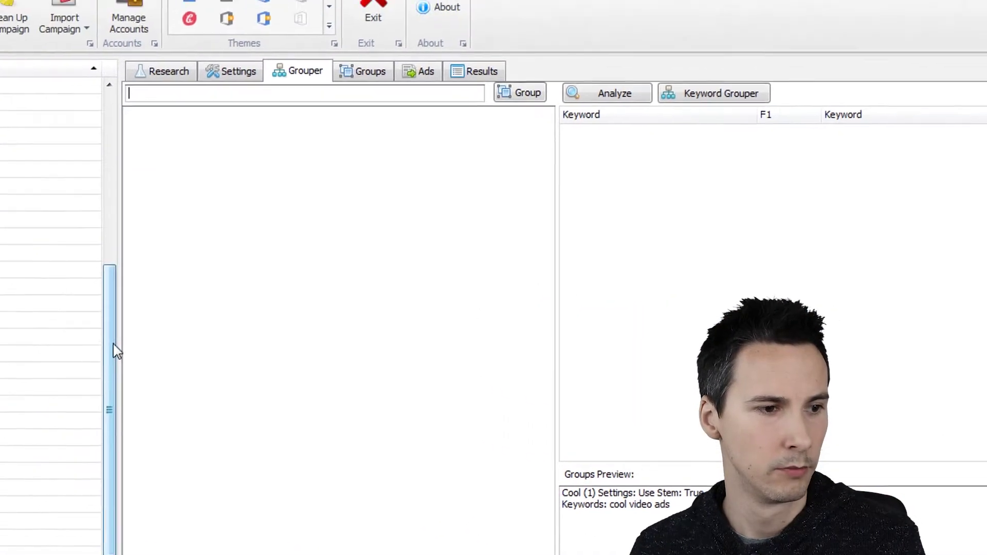
- Check the keywords of the *New Adgroup ad group in the YouTube Ads campaign and return to the Grouper
left_click_drag(293, 392, 292, 175)
left_click(127, 152)
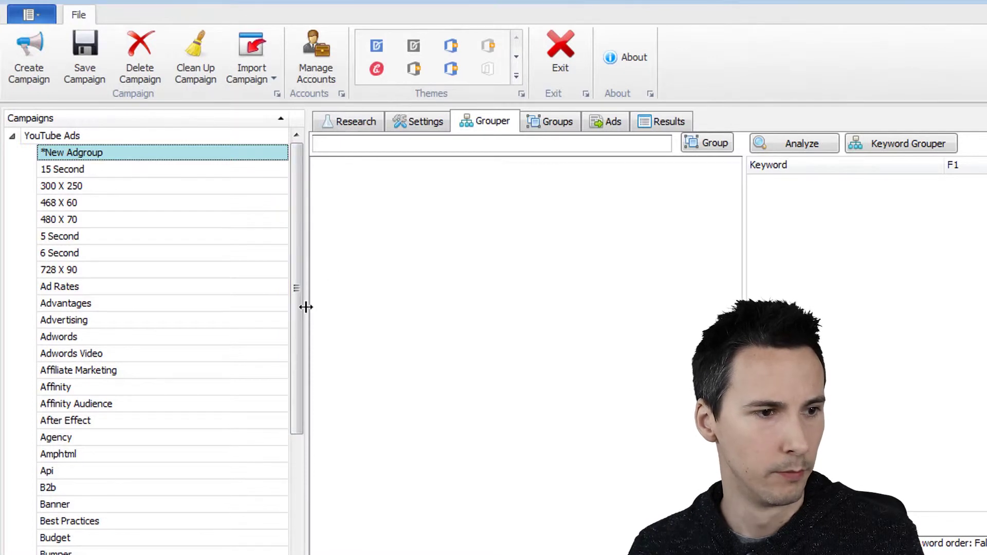
left_click(552, 126)
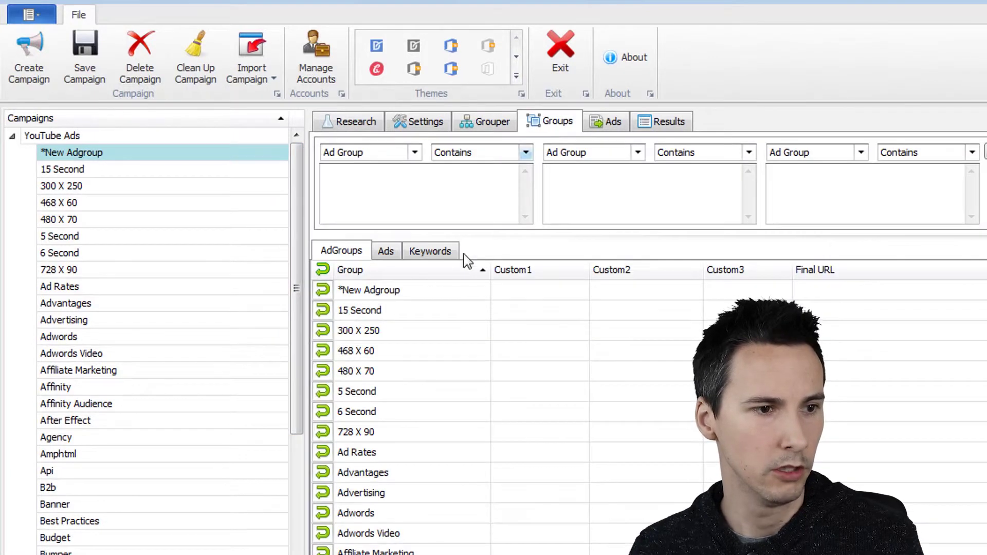
left_click(145, 154)
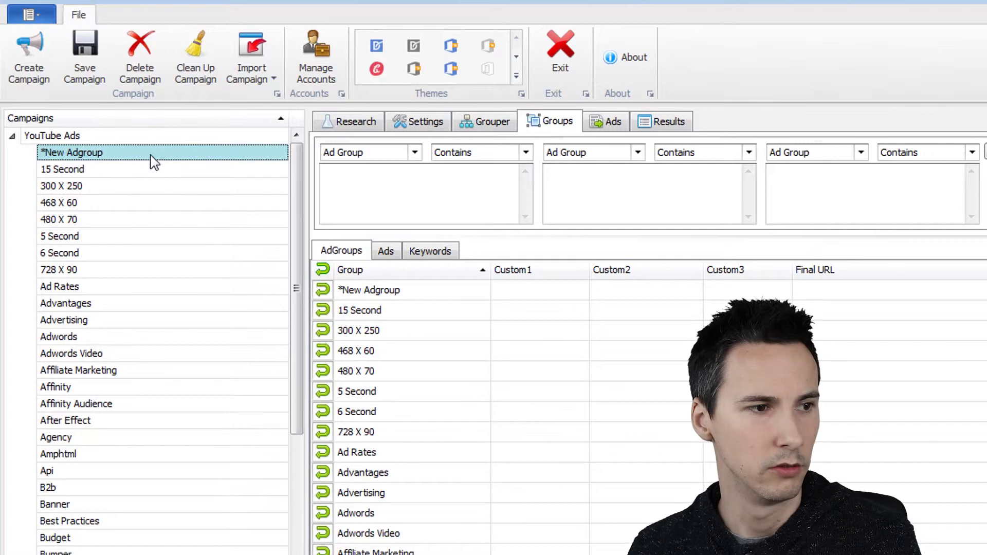
left_click(432, 251)
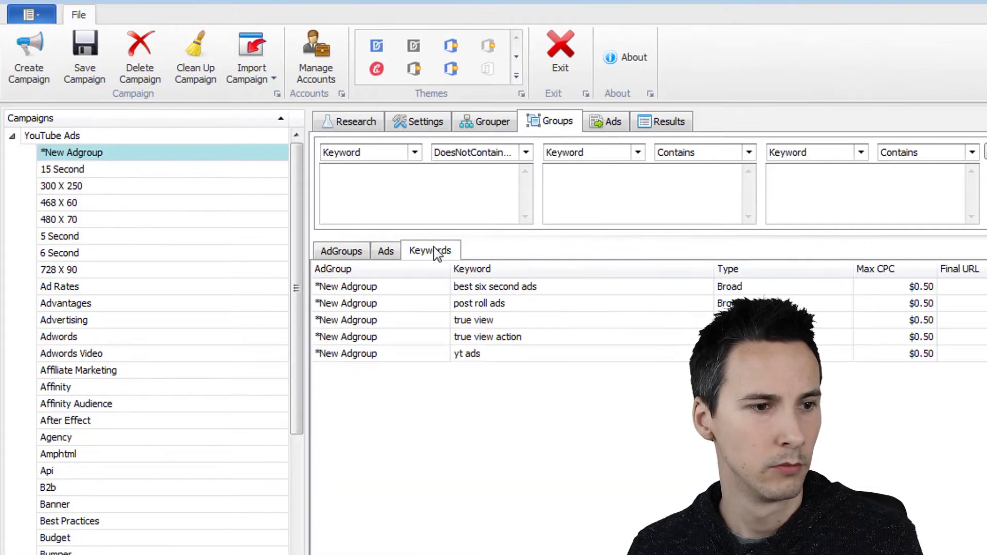
left_click(534, 309)
left_click(527, 352)
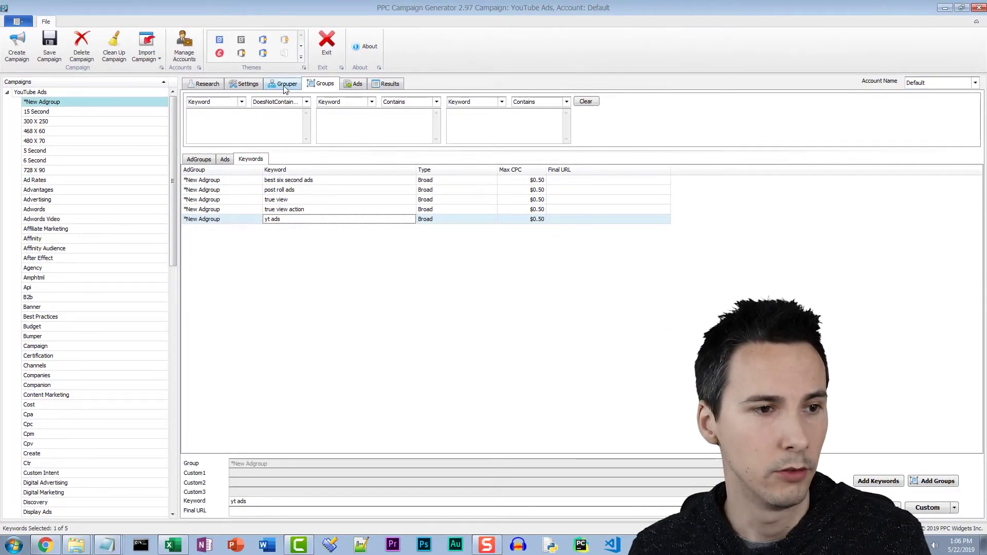
left_click(286, 84)
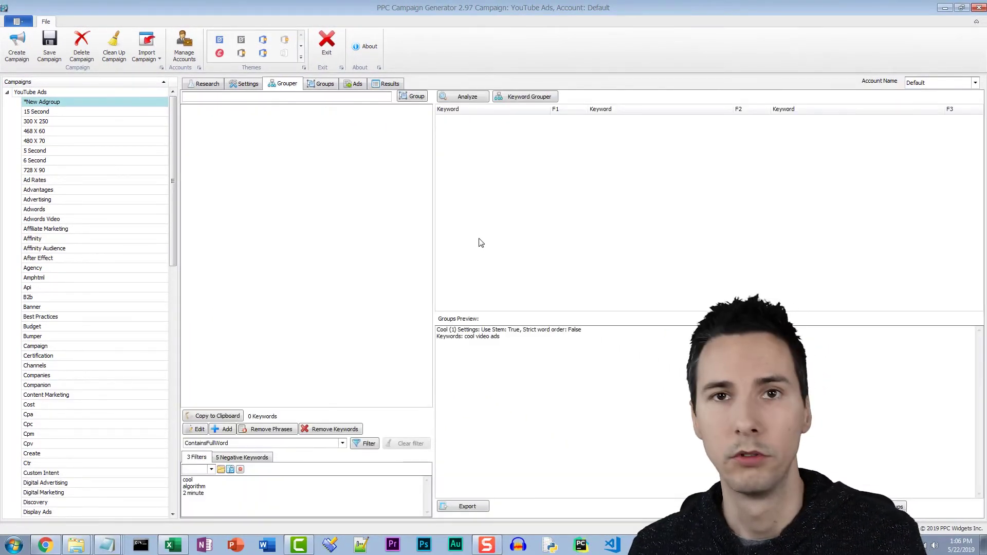